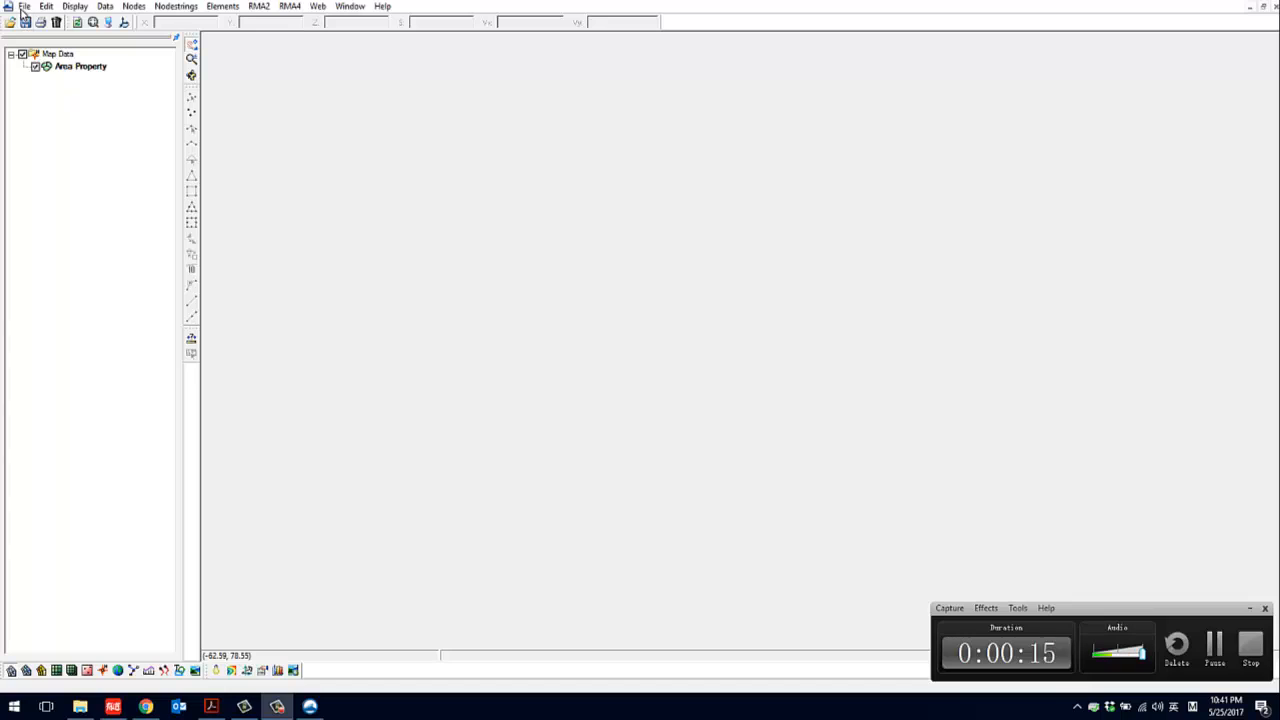
# Open the stmary map image from the data files folder as the background image
pyautogui.click(24, 6)
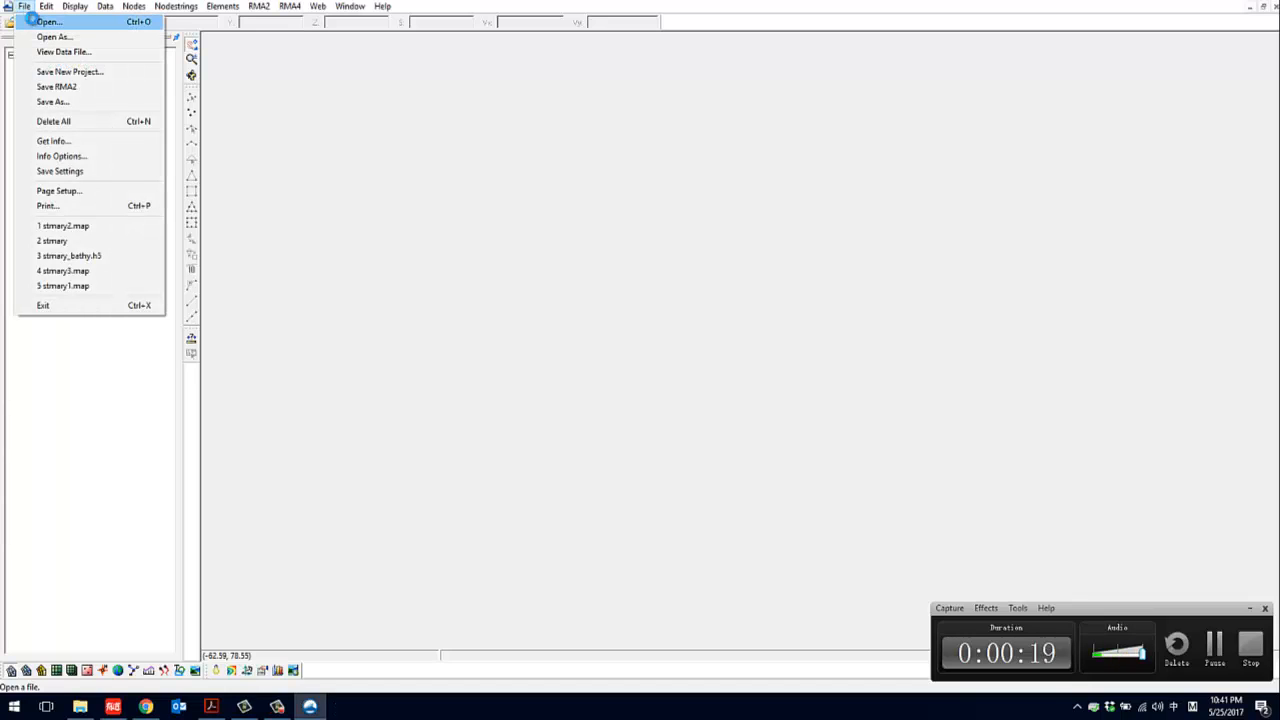
pyautogui.click(47, 22)
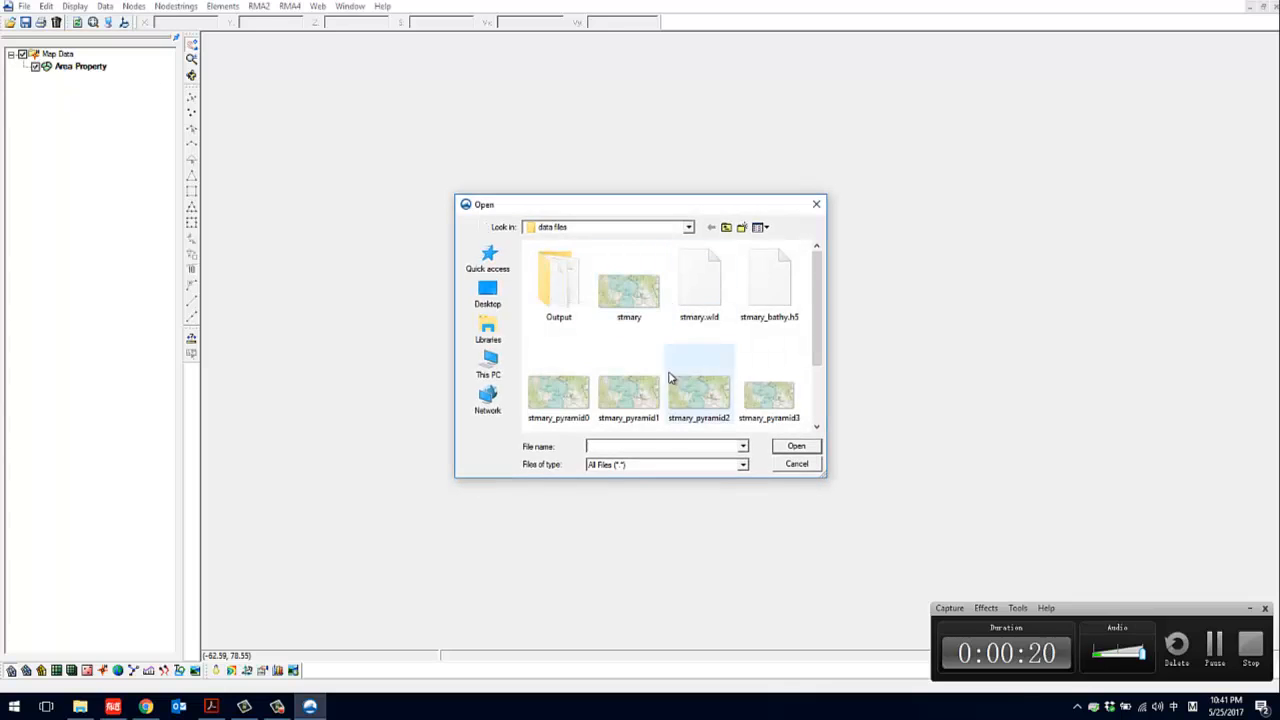
pyautogui.click(626, 305)
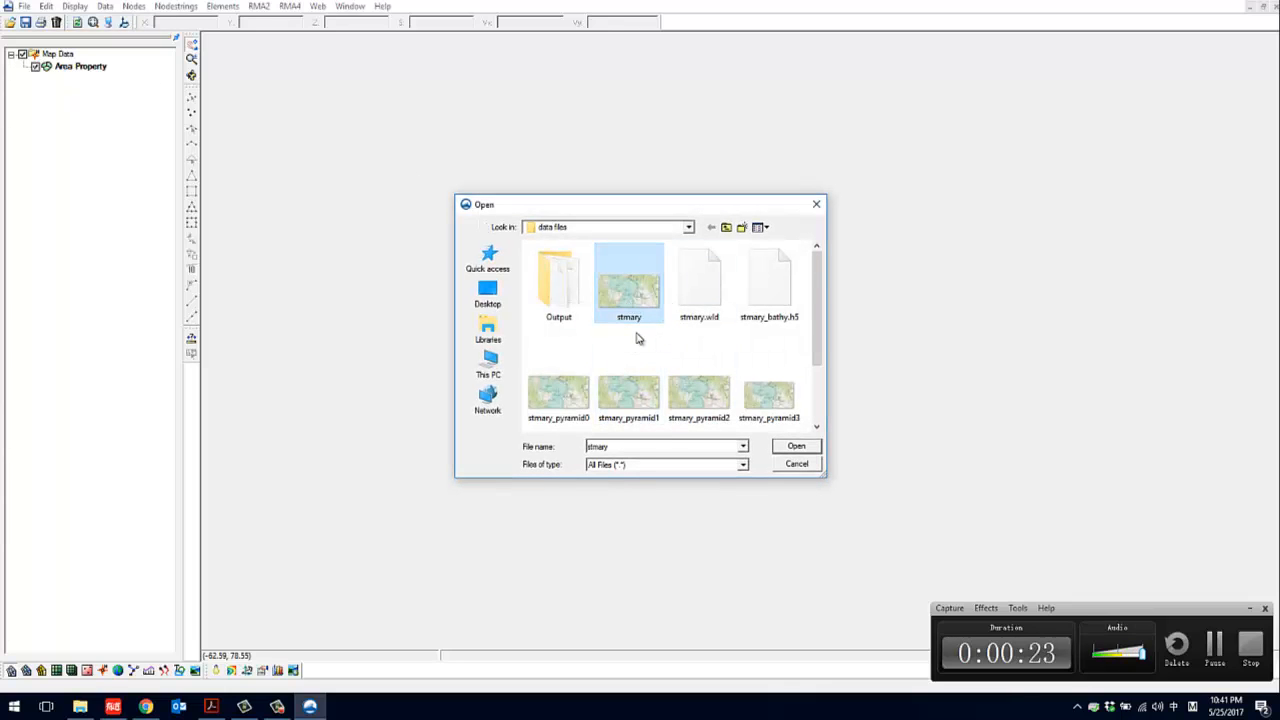
pyautogui.click(796, 447)
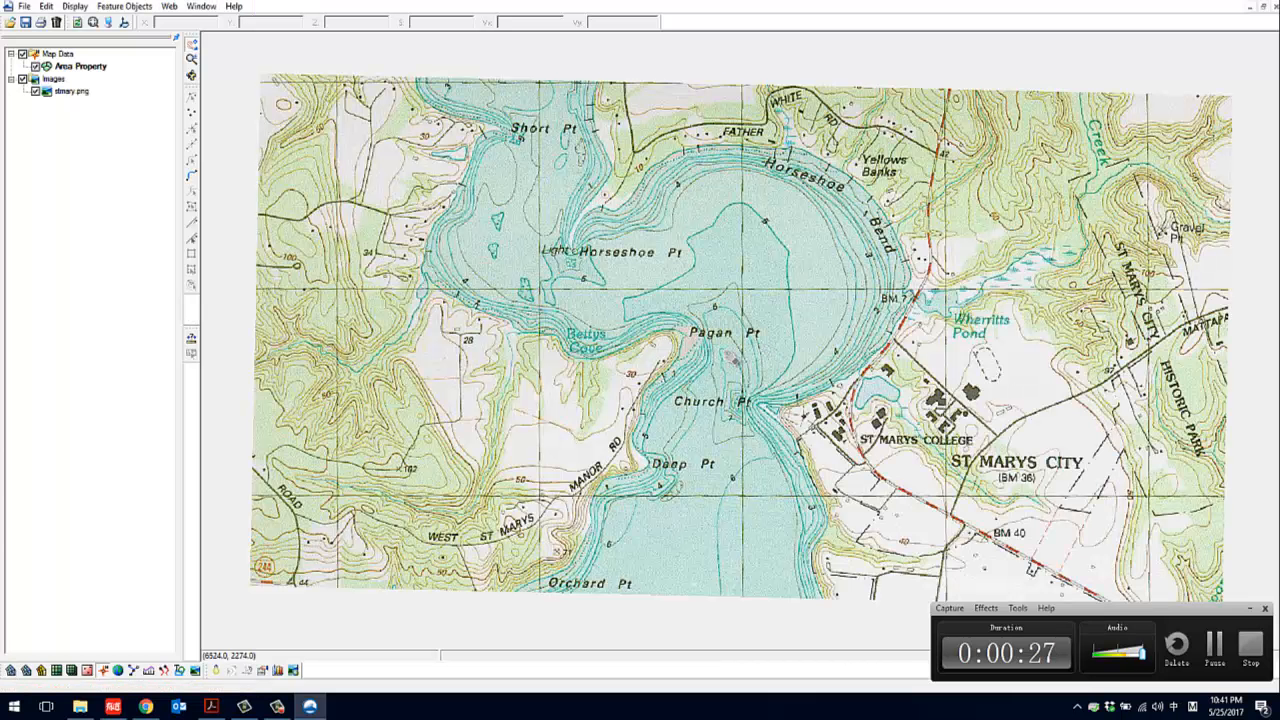
# Examine the two-point registration coordinates of the stmary.png image and leave the registration without changes
pyautogui.click(71, 92)
pyautogui.rightClick(72, 95)
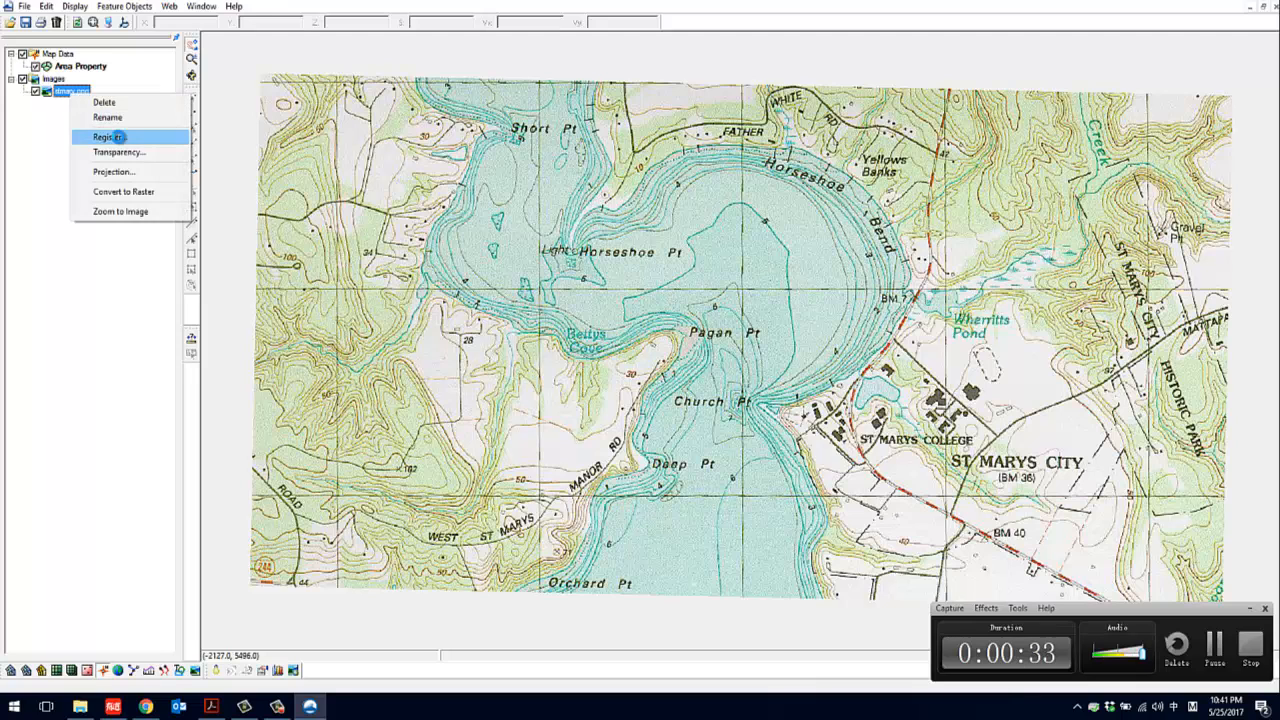
pyautogui.click(108, 138)
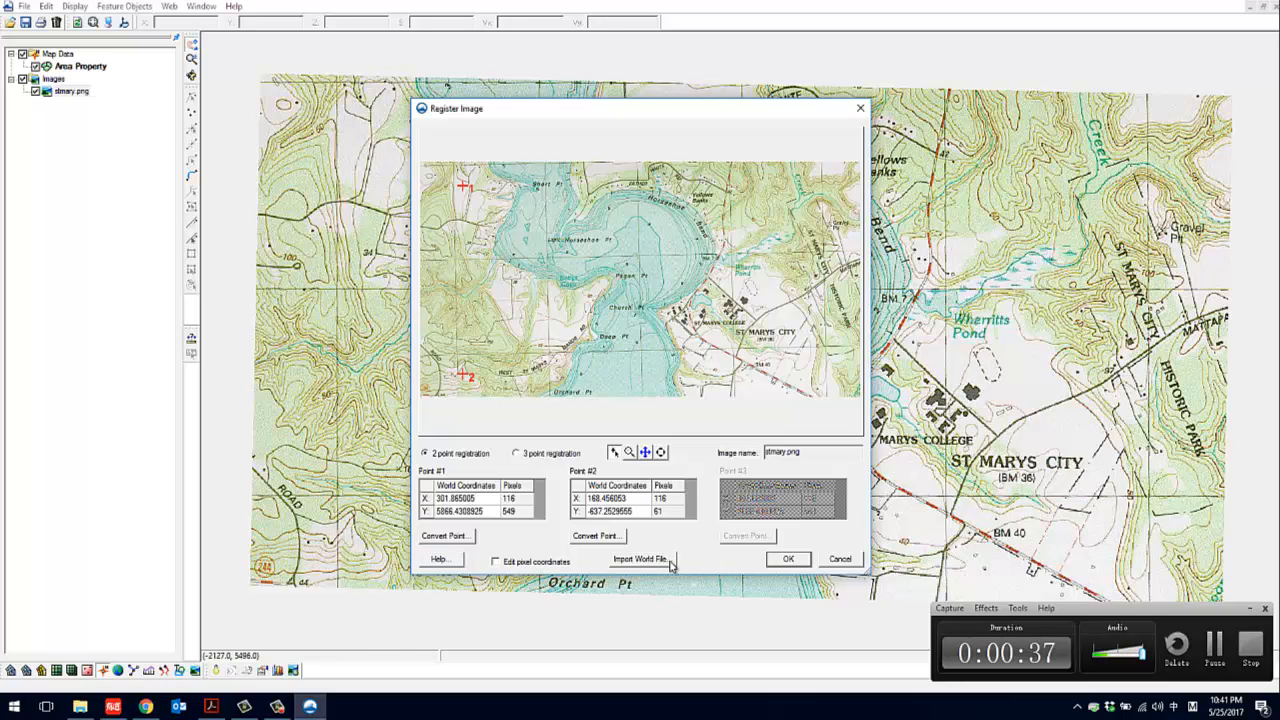
pyautogui.click(846, 559)
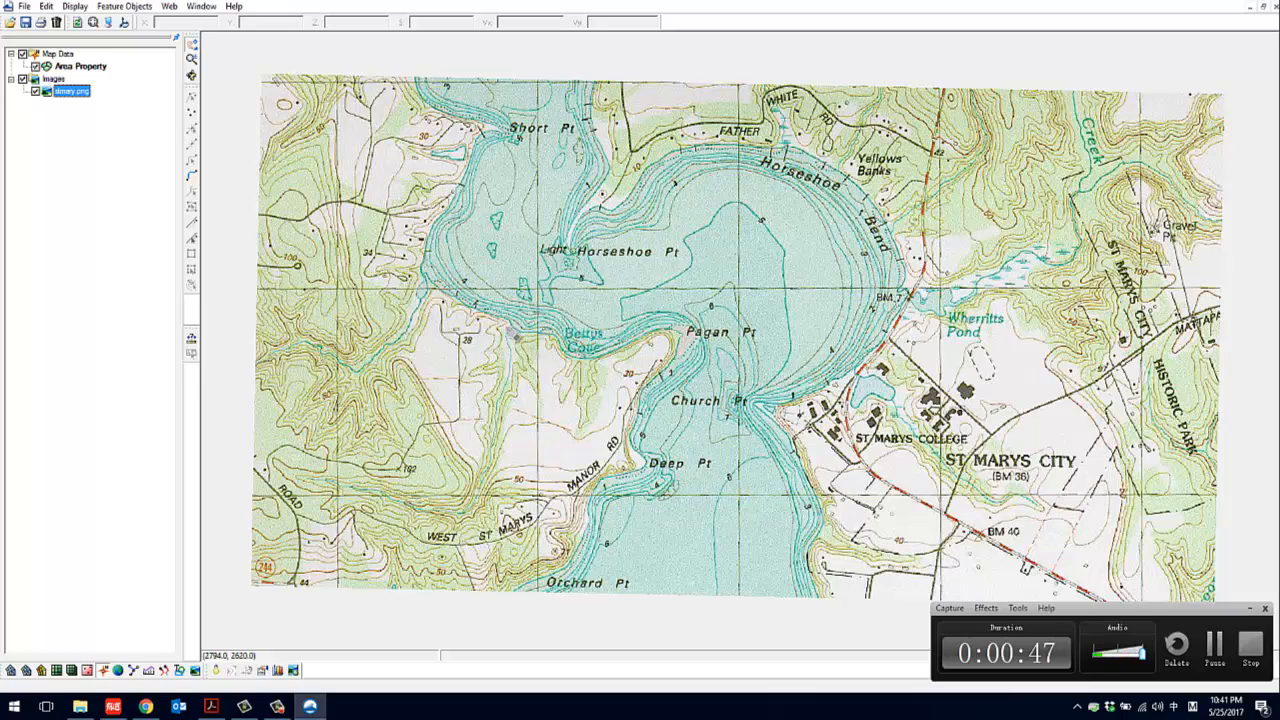
# In the Area Property coverage, trace feature arcs along the west bank from Short Pt to above Orchard Pt and across the river's southern end
pyautogui.click(68, 65)
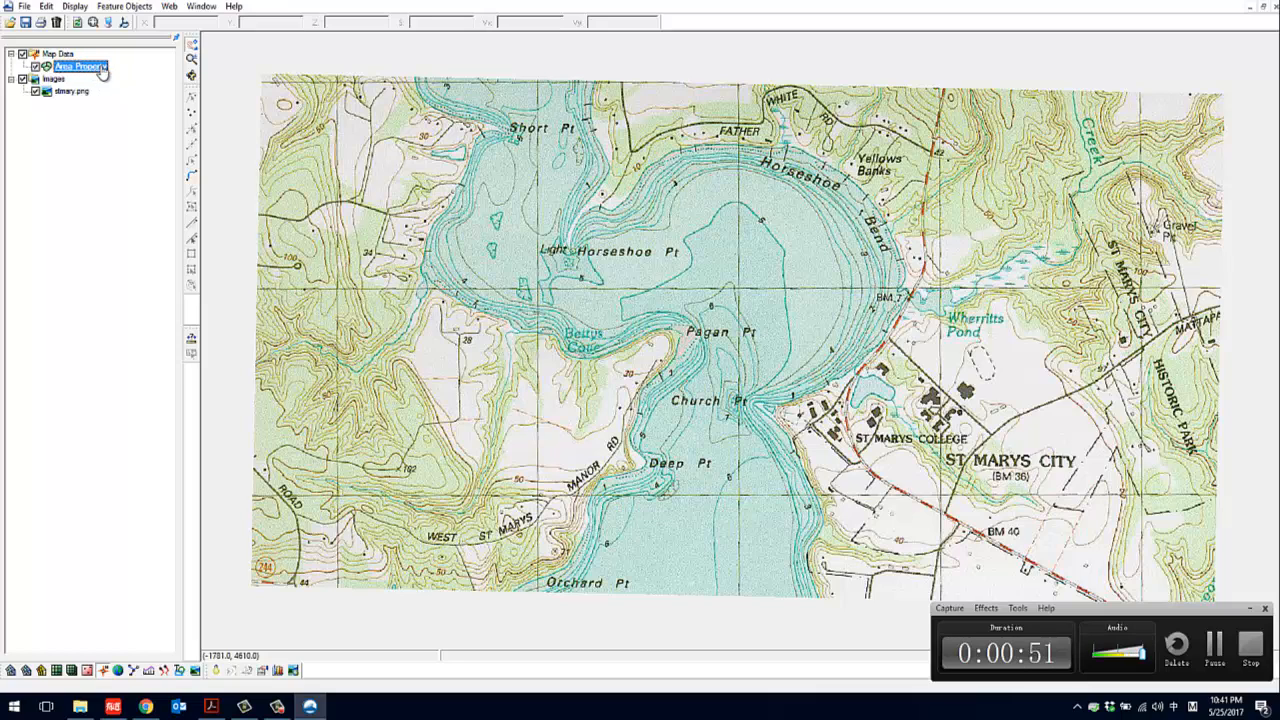
pyautogui.click(188, 180)
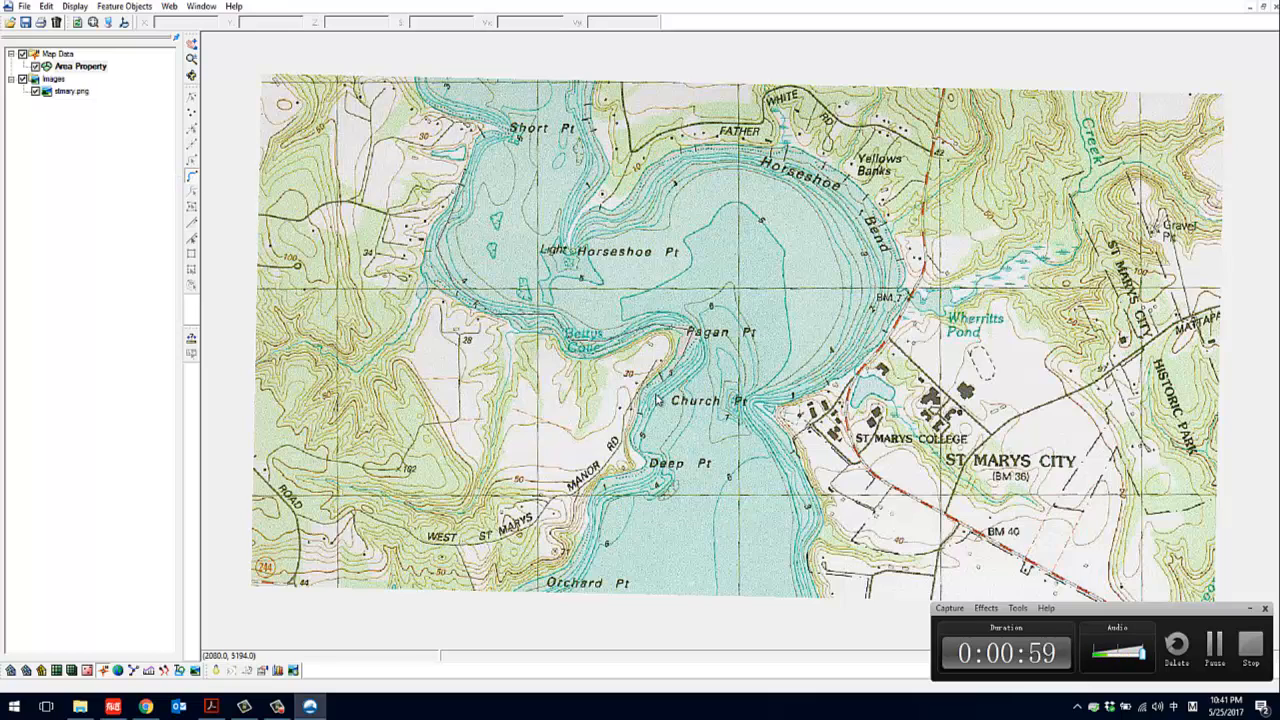
pyautogui.doubleClick(597, 549)
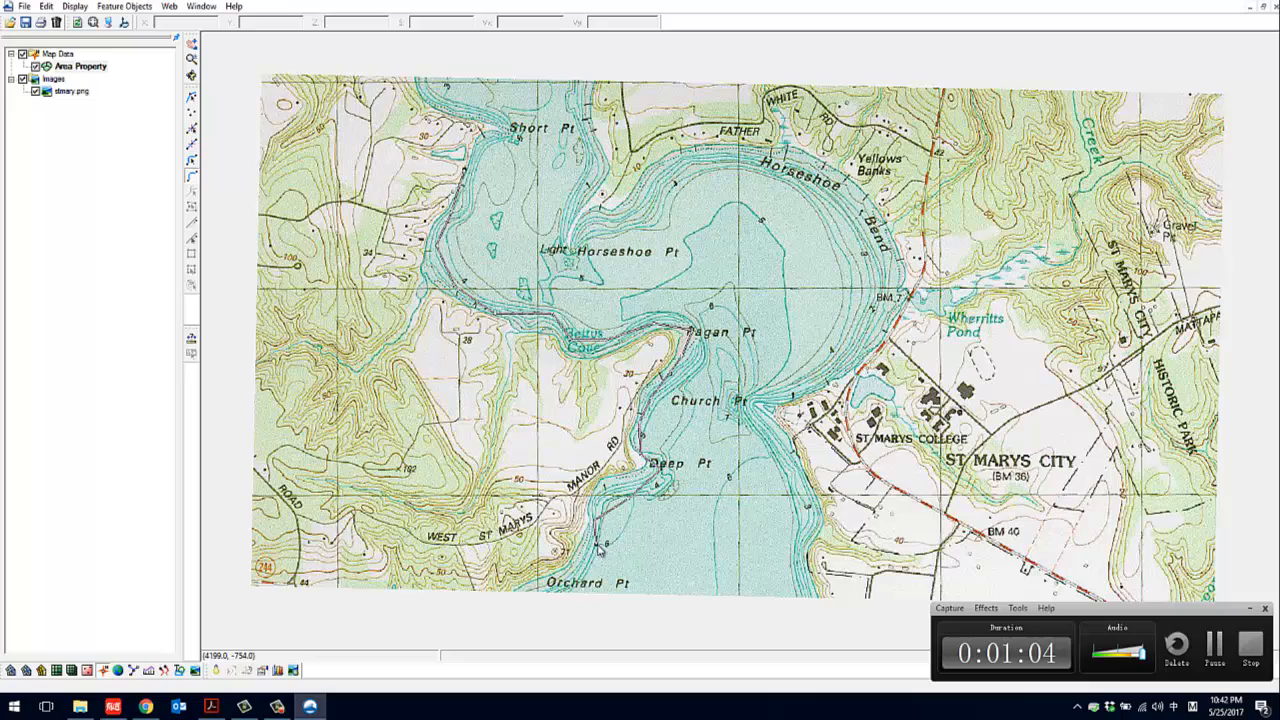
pyautogui.click(600, 547)
pyautogui.click(808, 545)
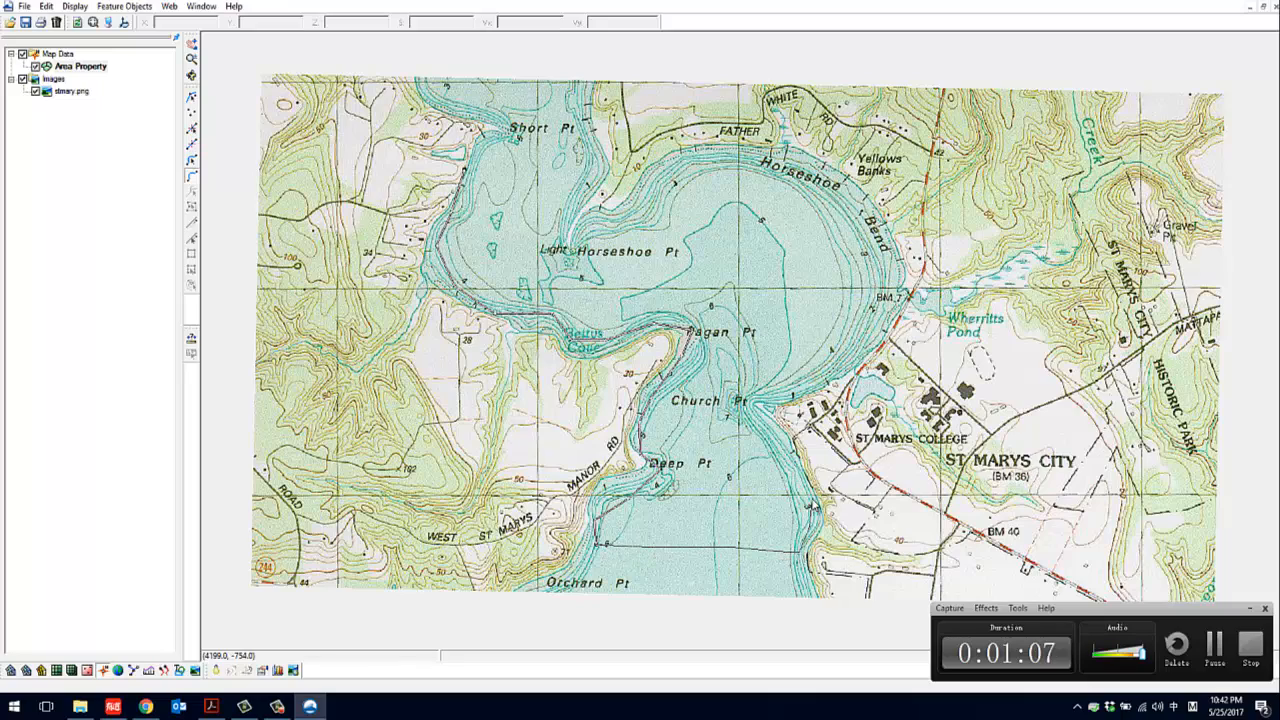
# Trace a feature arc along the east bank from the southern boundary past Church Pt and around Horseshoe Bend to opposite Short Pt
pyautogui.click(790, 462)
pyautogui.scroll(2, 789, 460)
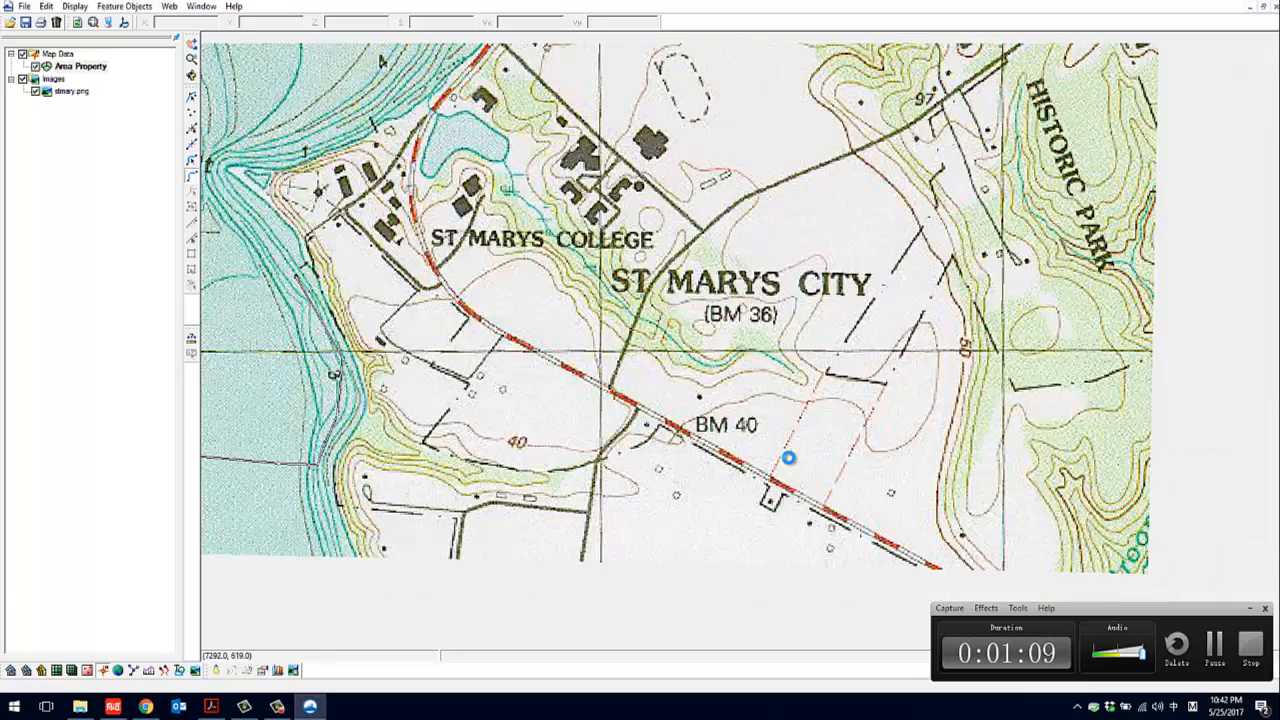
pyautogui.scroll(-2, 789, 460)
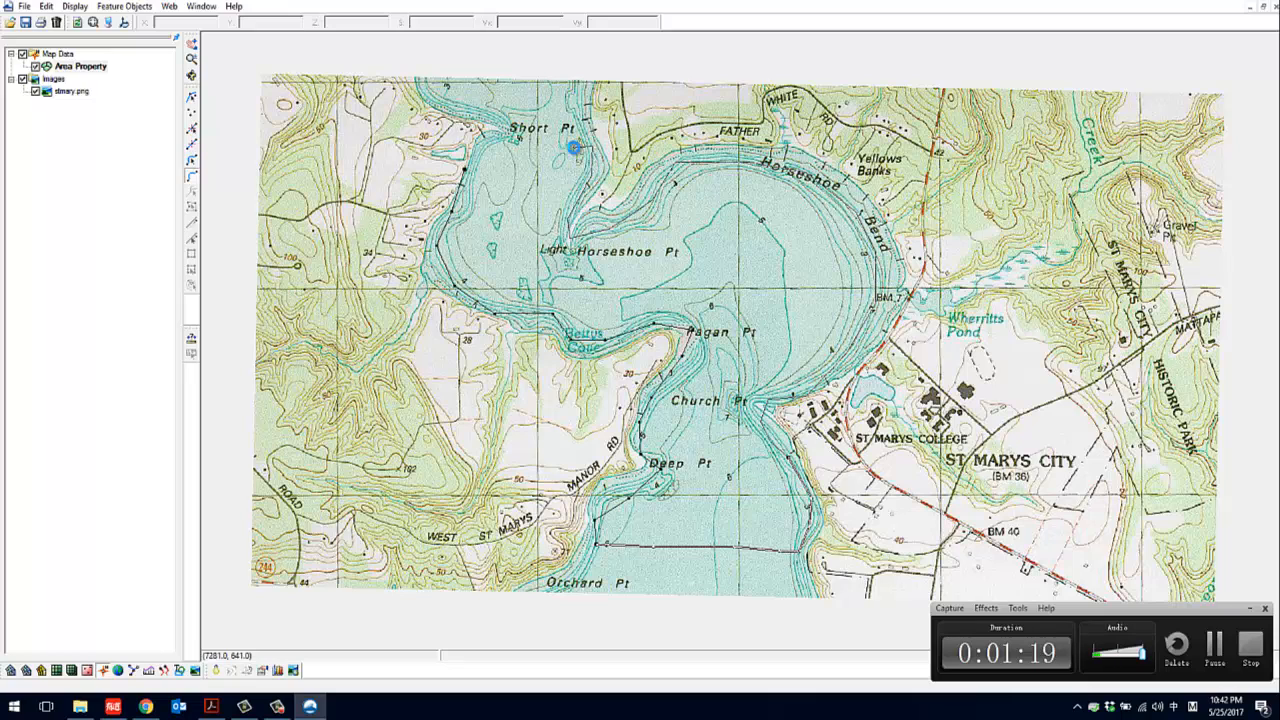
pyautogui.scroll(3, 575, 148)
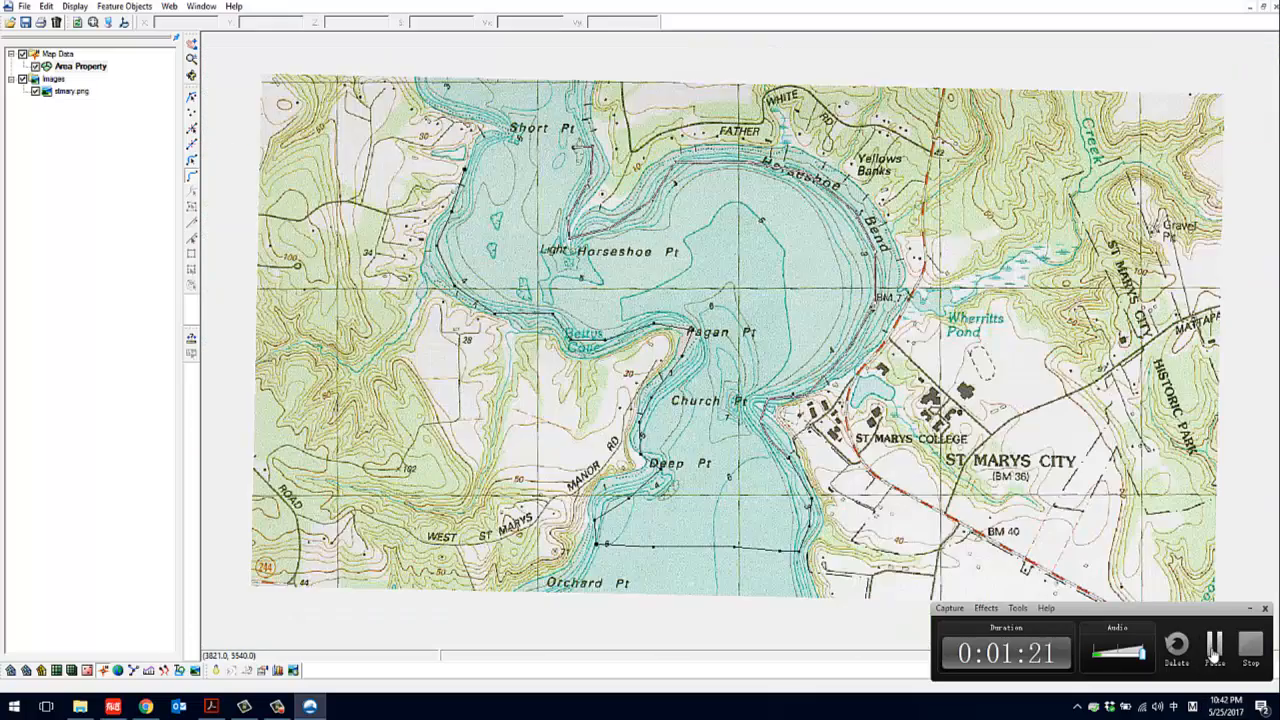
pyautogui.click(1213, 652)
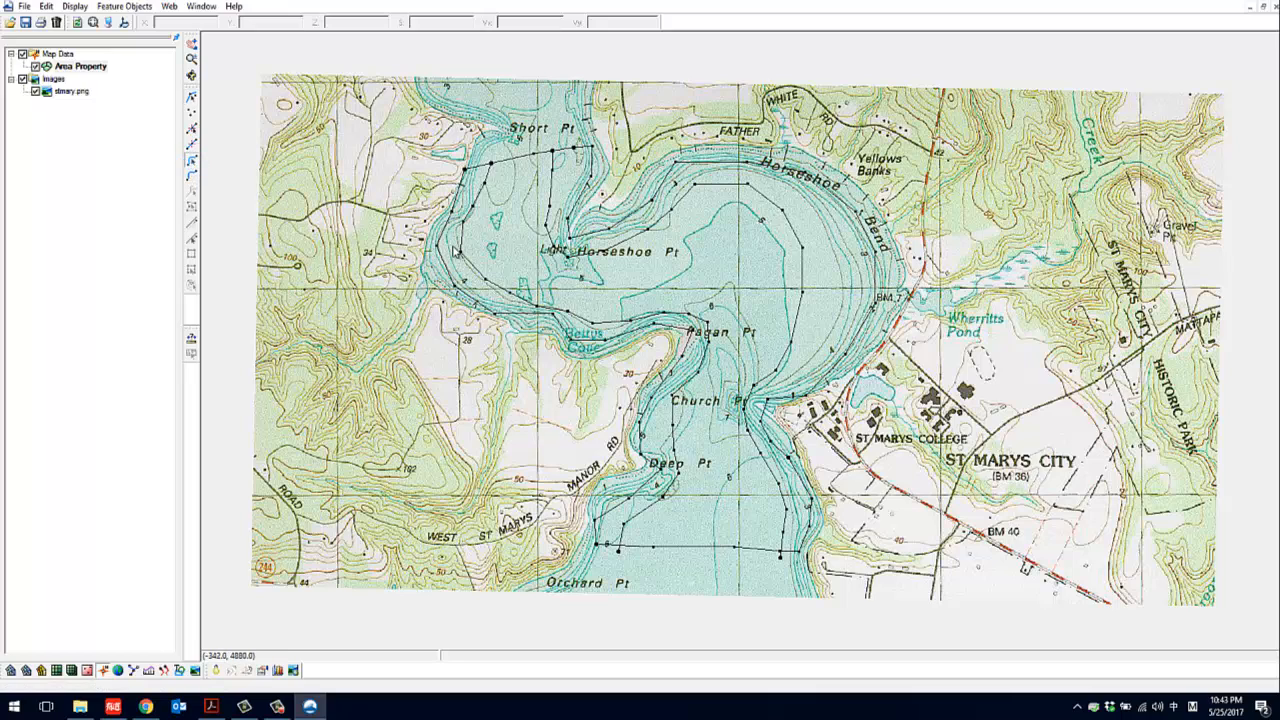
# Select all eight feature arcs and redistribute their vertices with a specified spacing of 200
pyautogui.click(508, 296)
pyautogui.click(489, 375)
pyautogui.moveTo(402, 128); pyautogui.dragTo(946, 566)
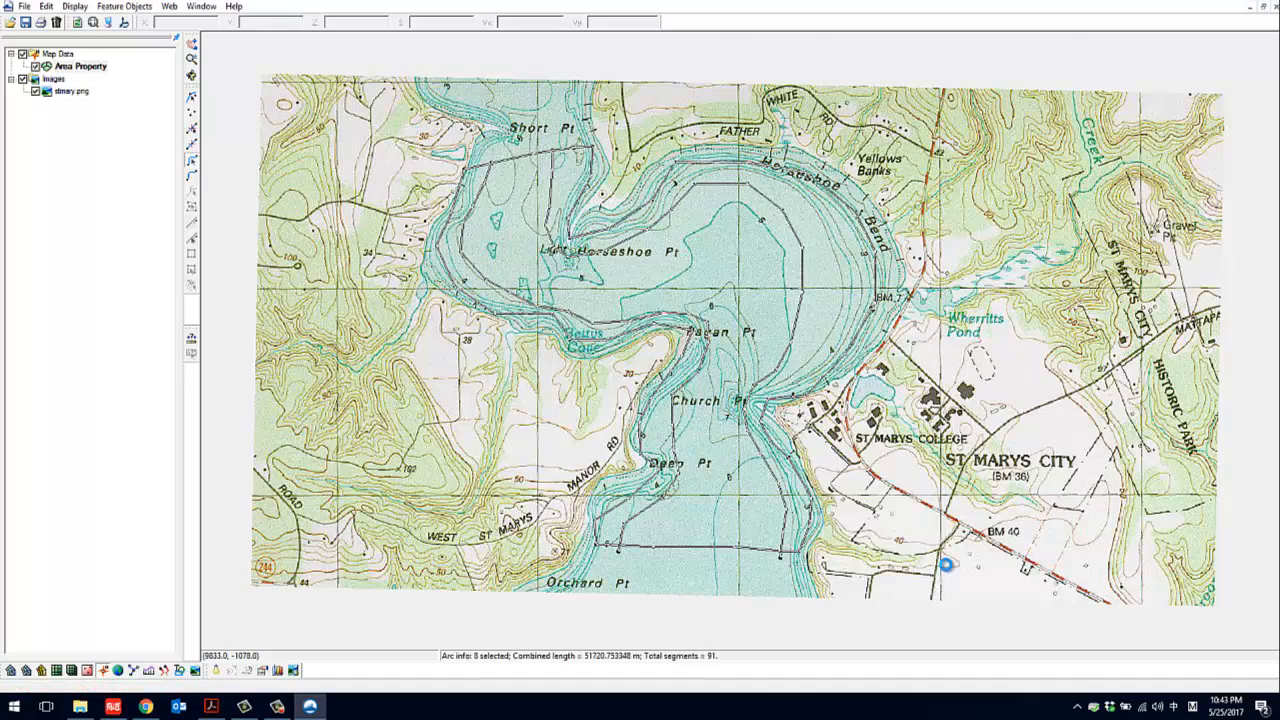
pyautogui.hotkey('ctrl', 'c')
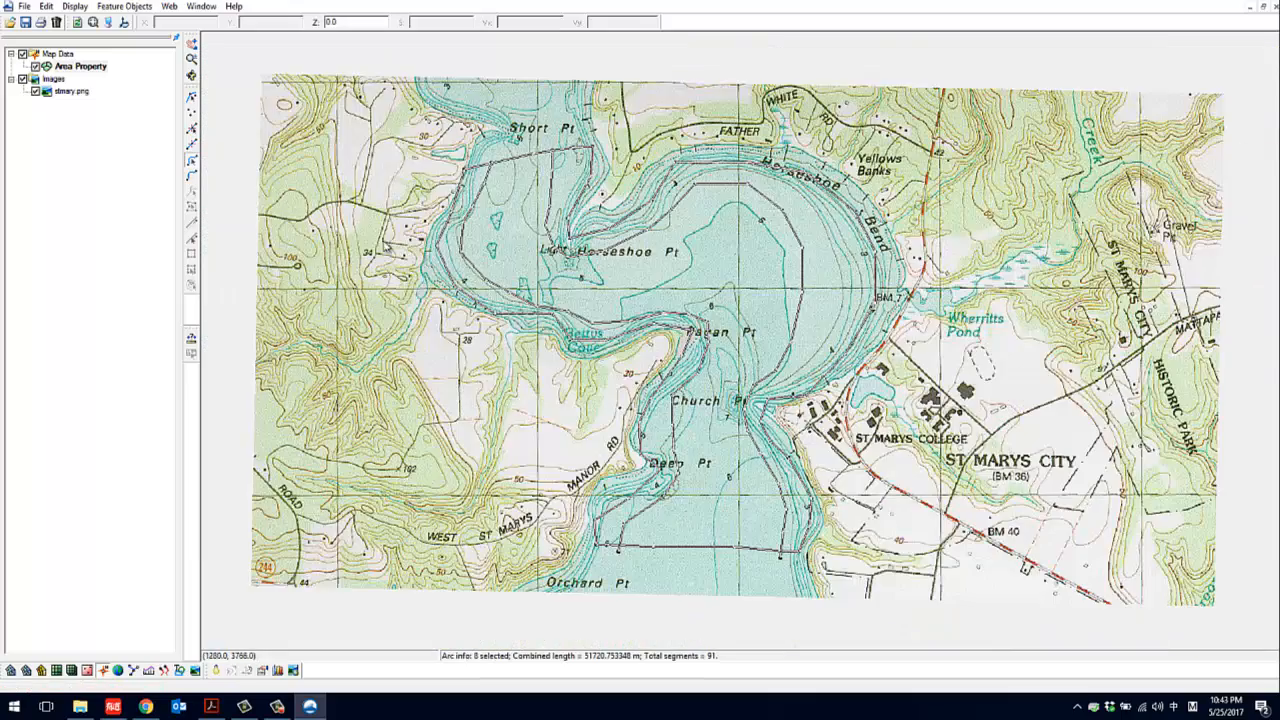
pyautogui.click(193, 131)
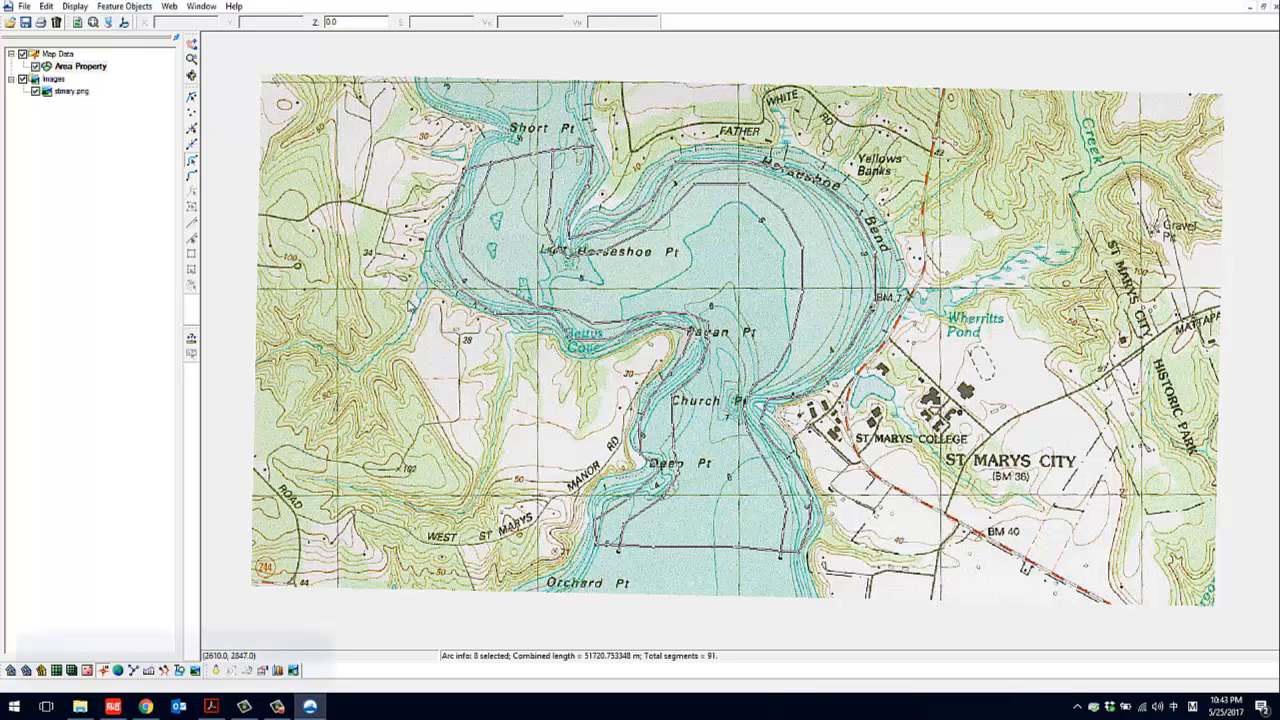
pyautogui.click(121, 8)
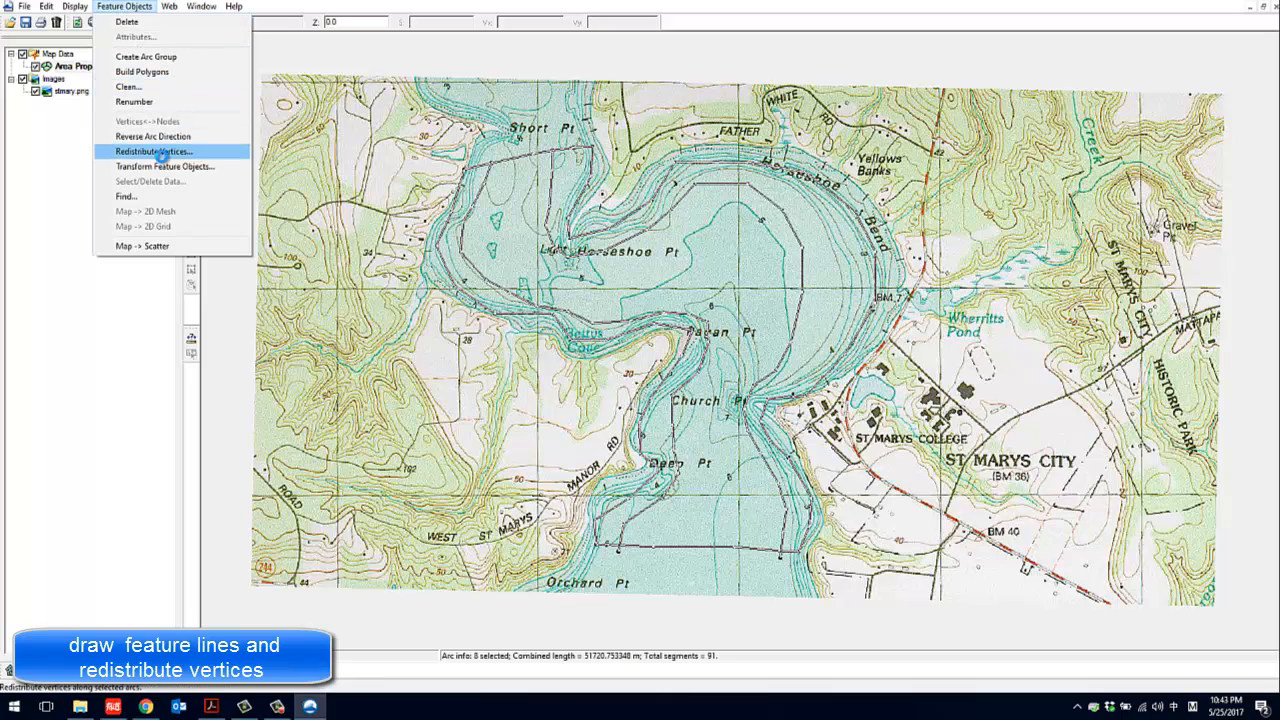
pyautogui.click(160, 155)
pyautogui.click(910, 342)
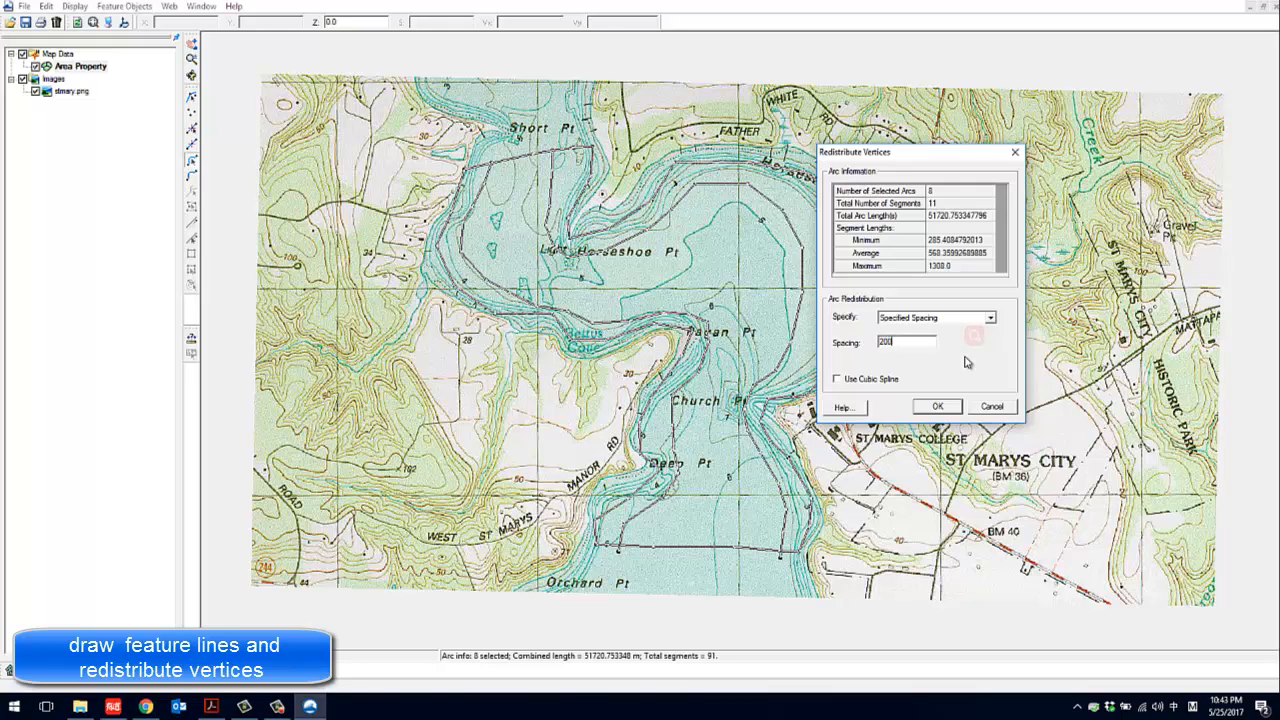
pyautogui.click(929, 318)
pyautogui.click(929, 325)
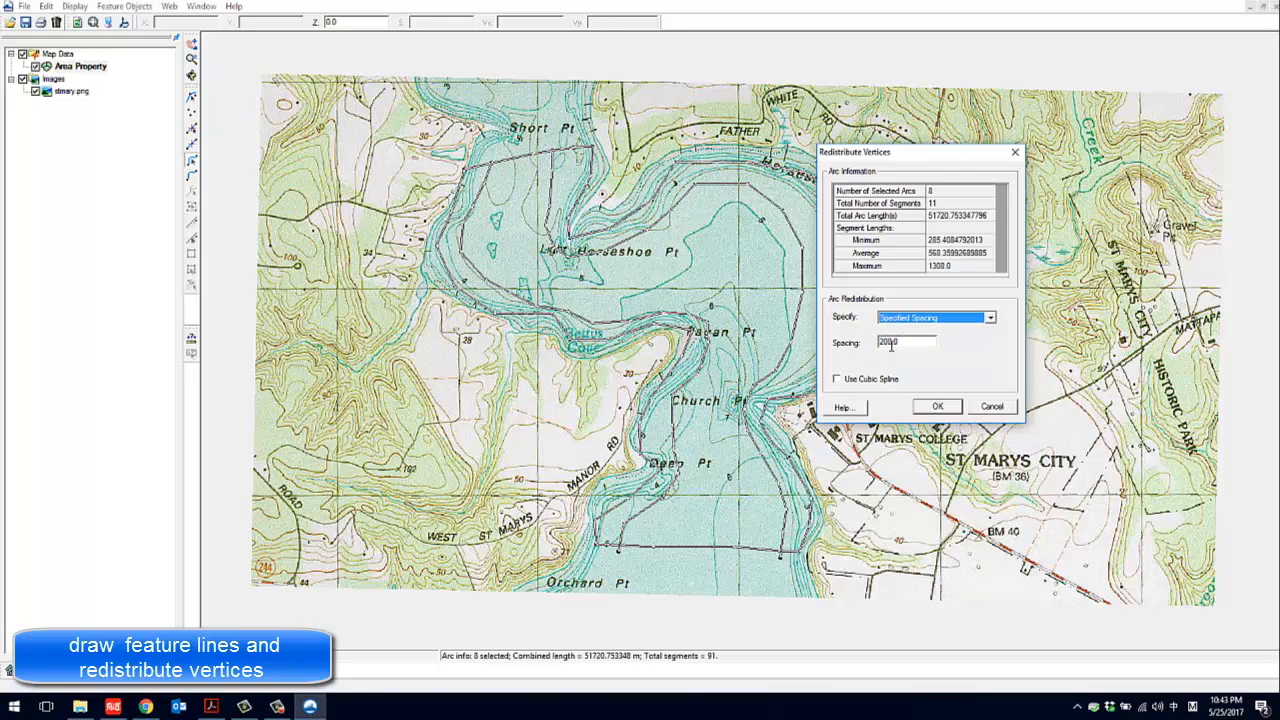
pyautogui.click(939, 408)
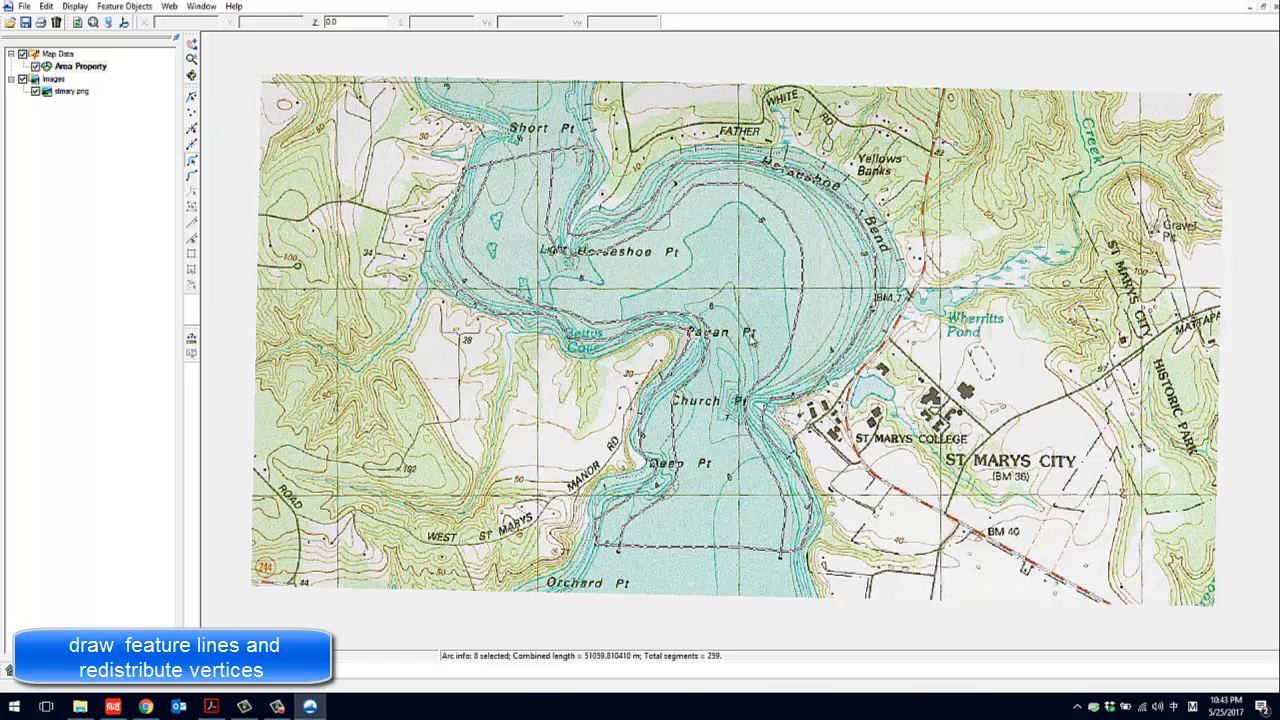
pyautogui.click(765, 332)
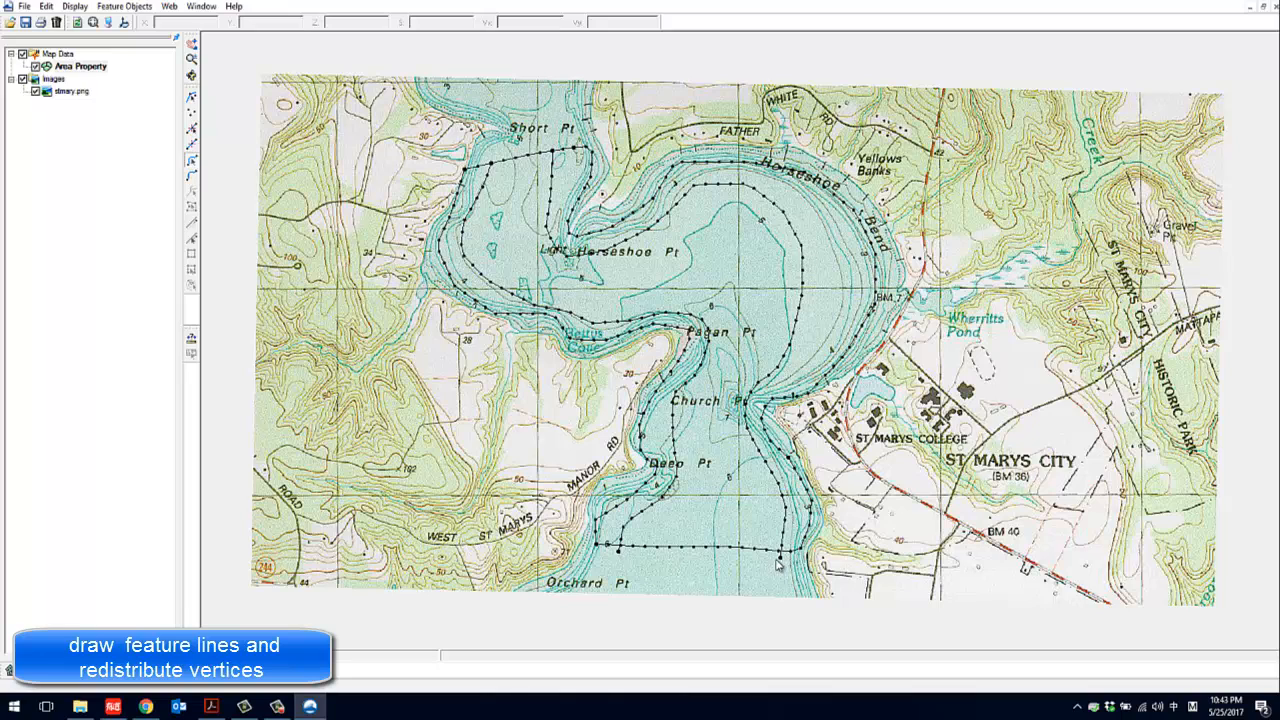
pyautogui.click(280, 707)
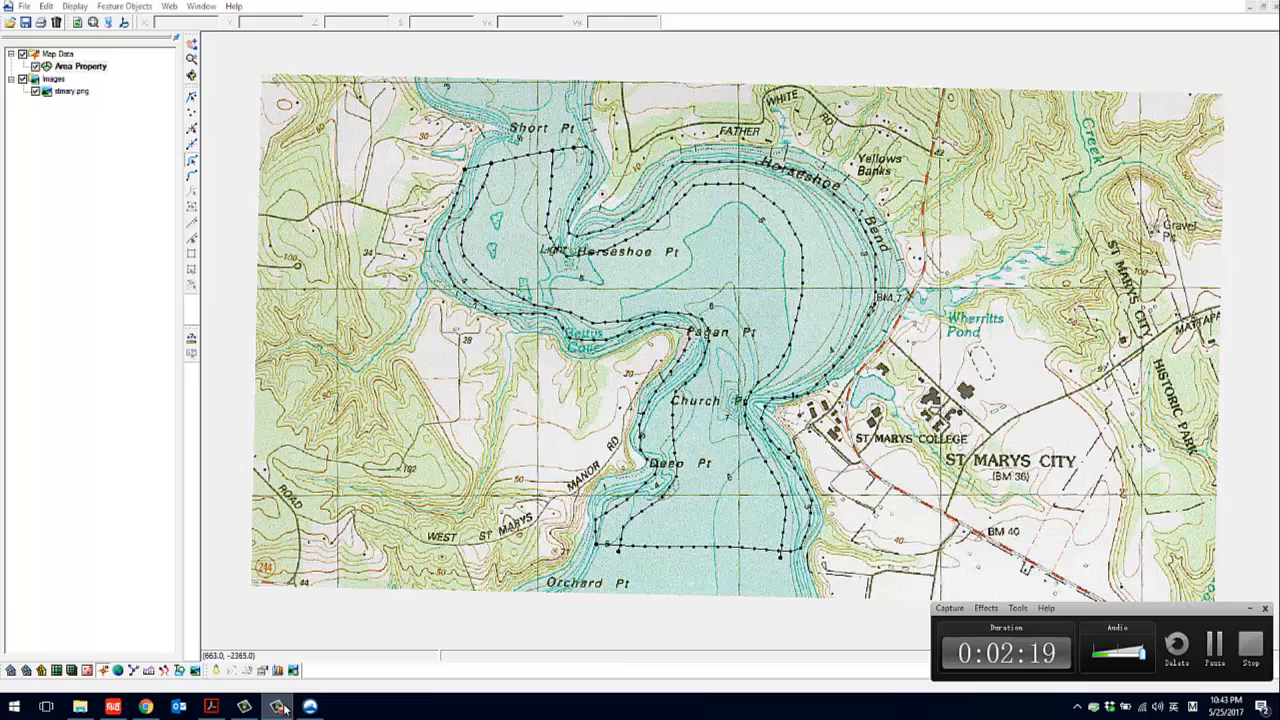
pyautogui.click(1213, 642)
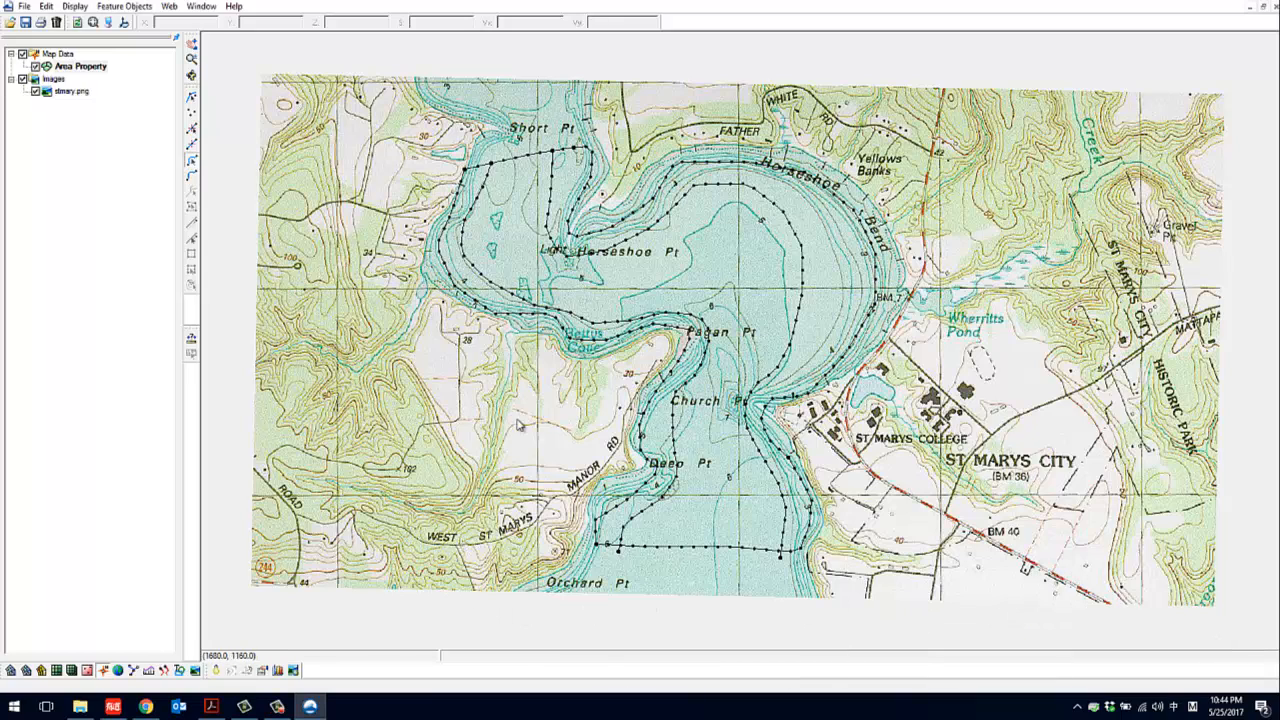
pyautogui.click(116, 8)
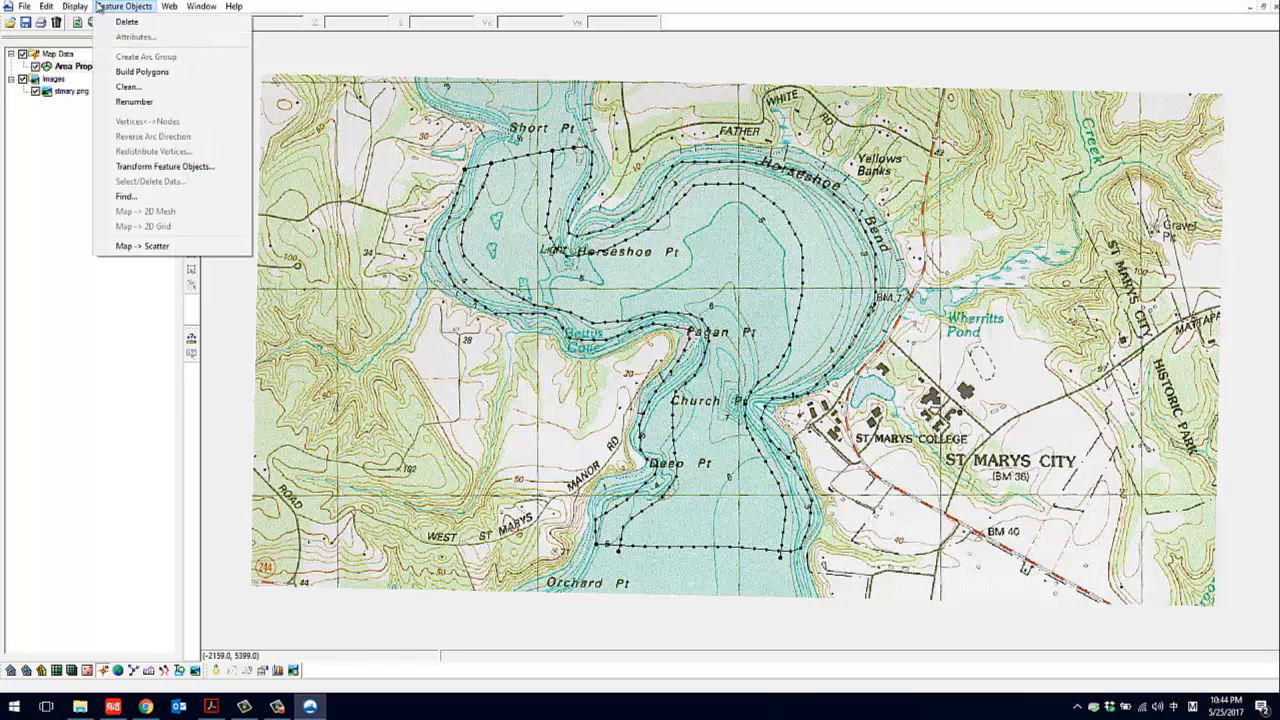
pyautogui.moveTo(44, 8)
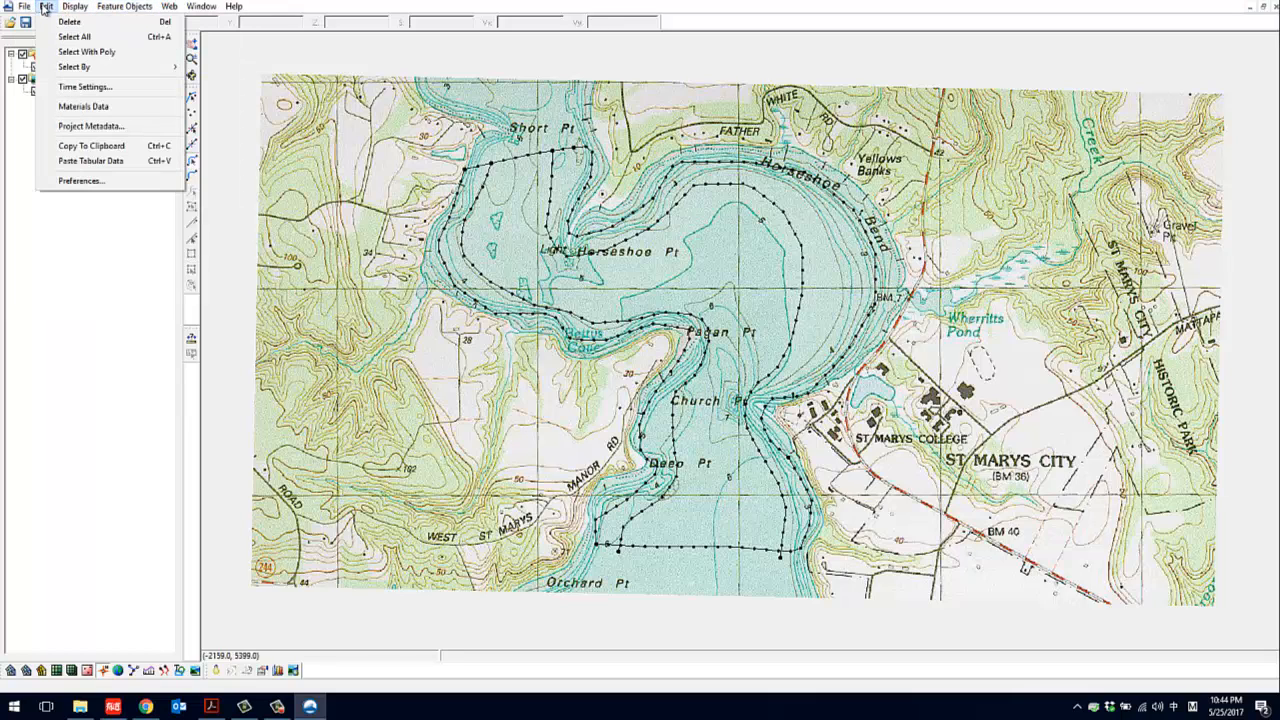
pyautogui.click(95, 126)
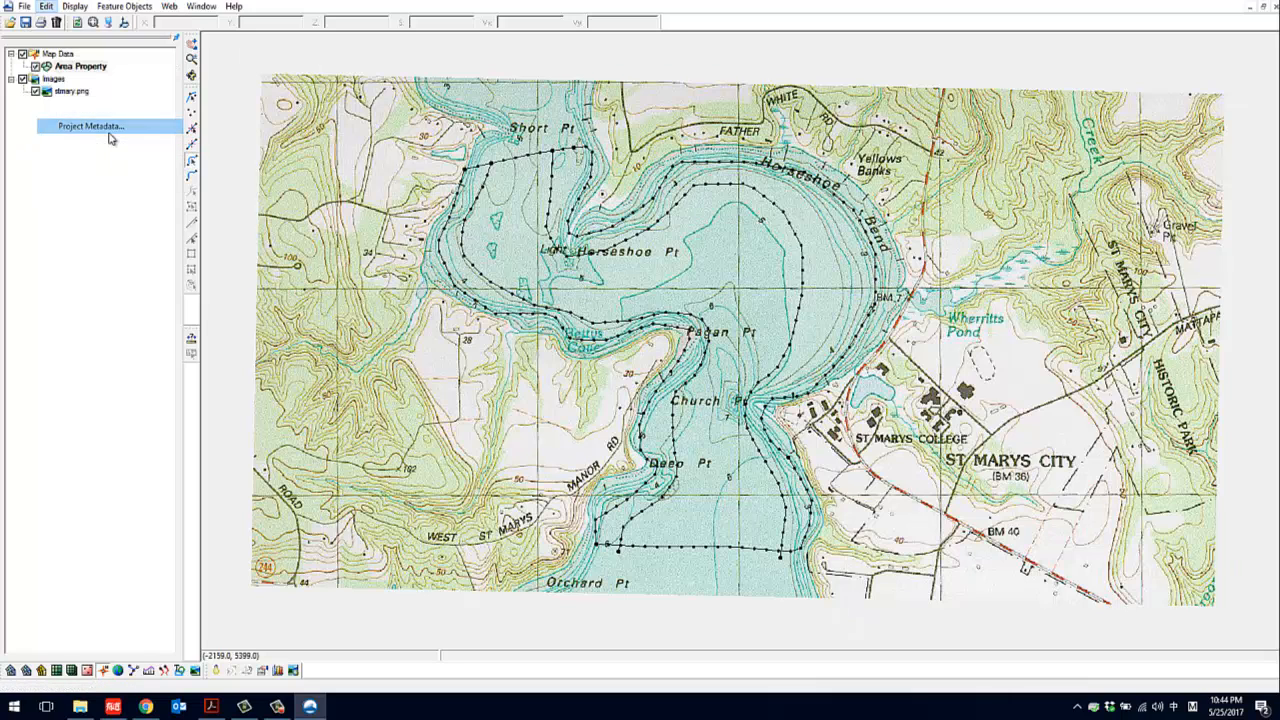
pyautogui.click(761, 496)
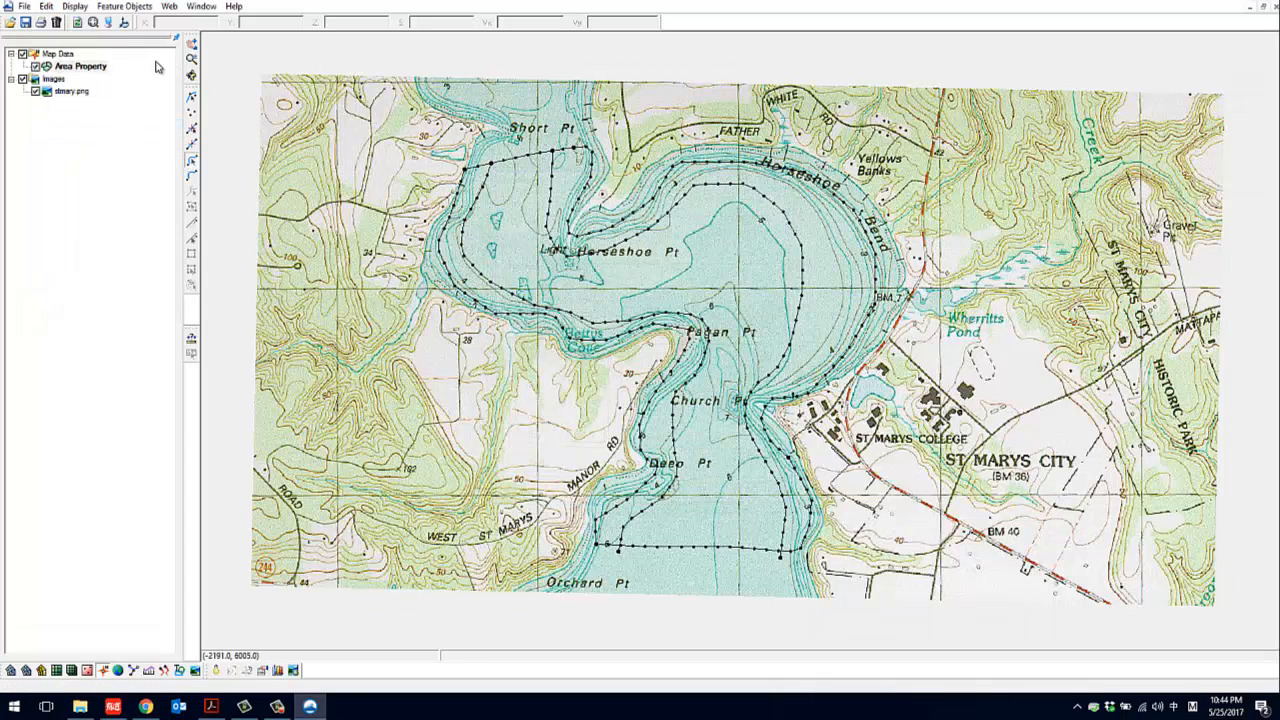
# Check the map module information for the Area Property coverage's counts of nodes, arcs and polygons
pyautogui.click(24, 7)
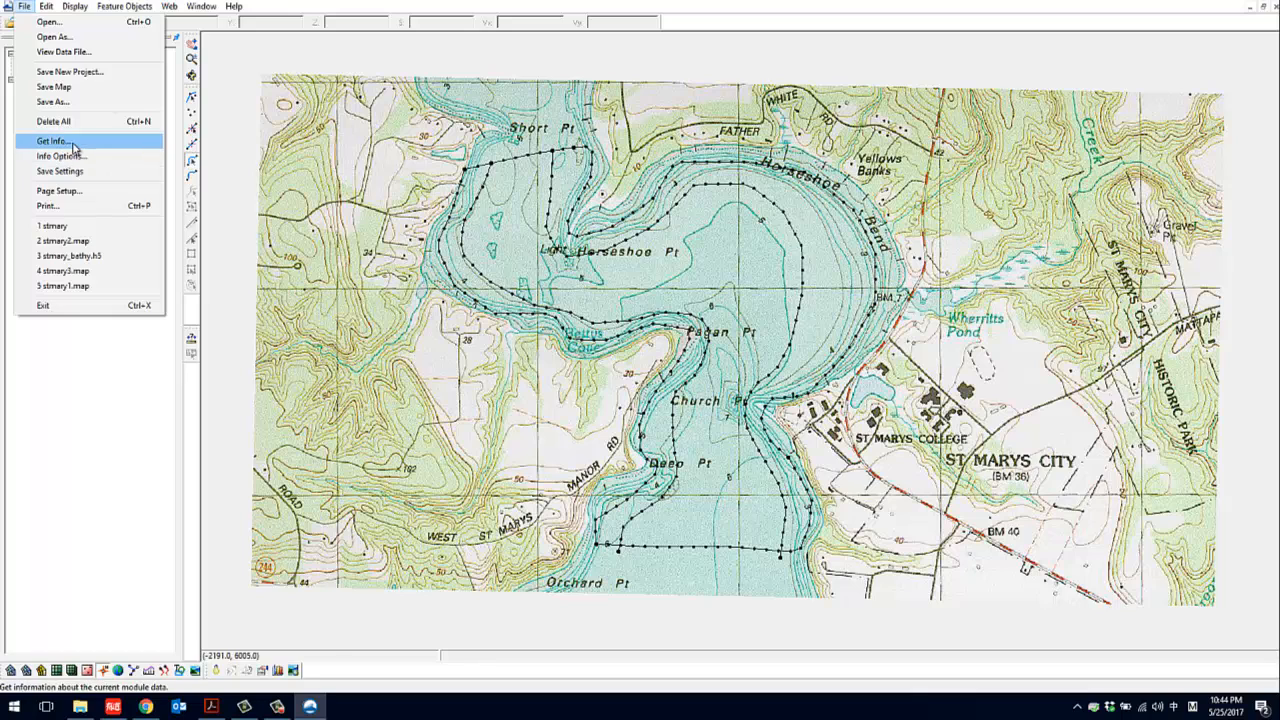
pyautogui.click(55, 141)
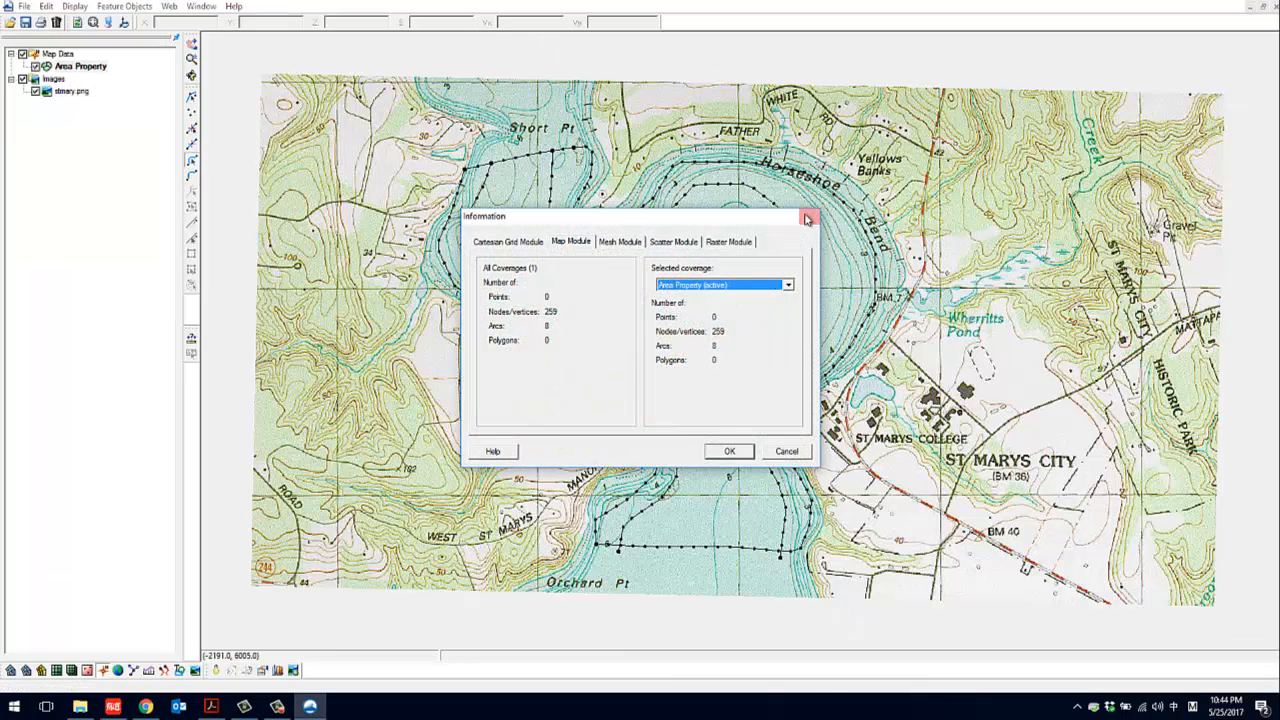
pyautogui.click(310, 706)
pyautogui.click(1213, 652)
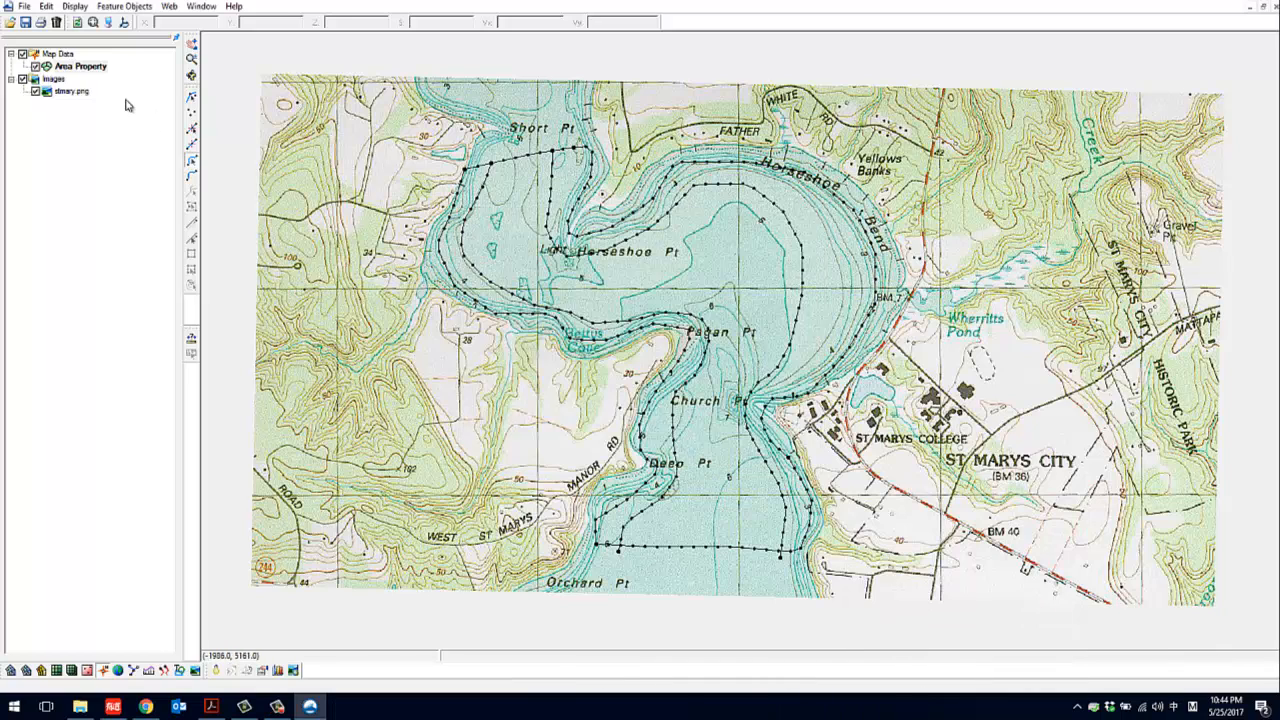
# Check the display projection's horizontal and vertical settings and units without changing them
pyautogui.click(75, 6)
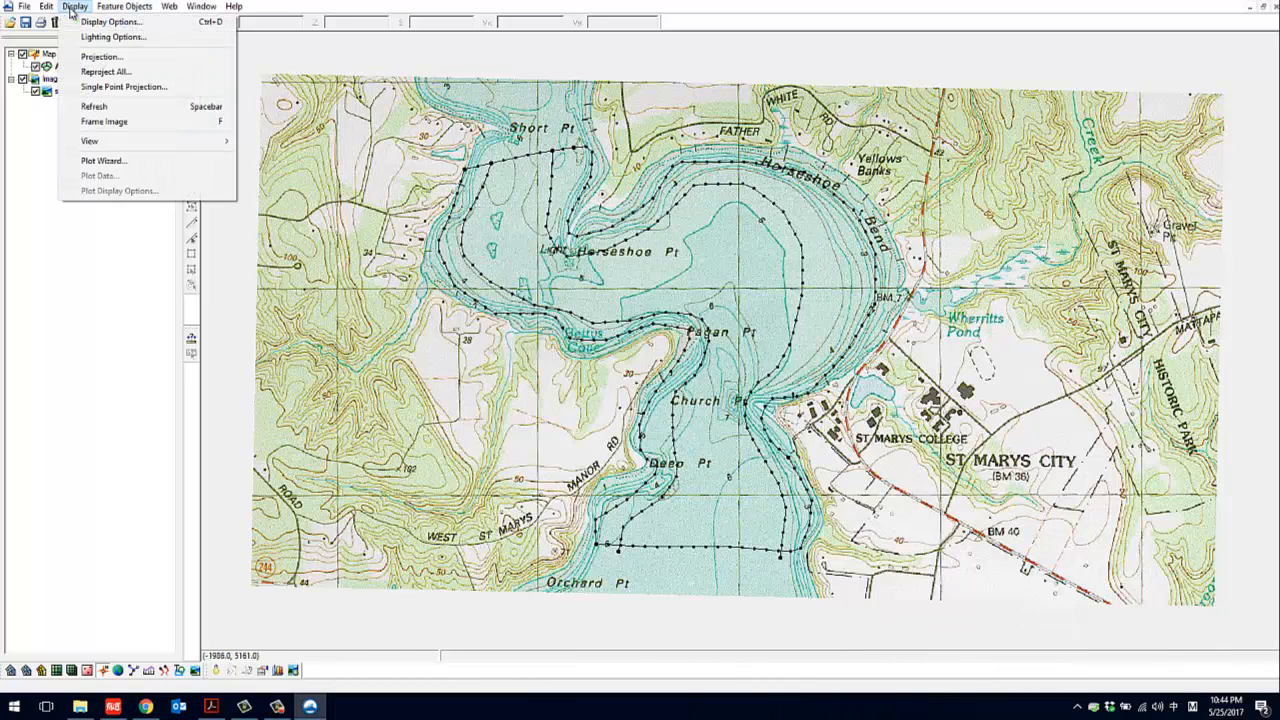
pyautogui.click(99, 57)
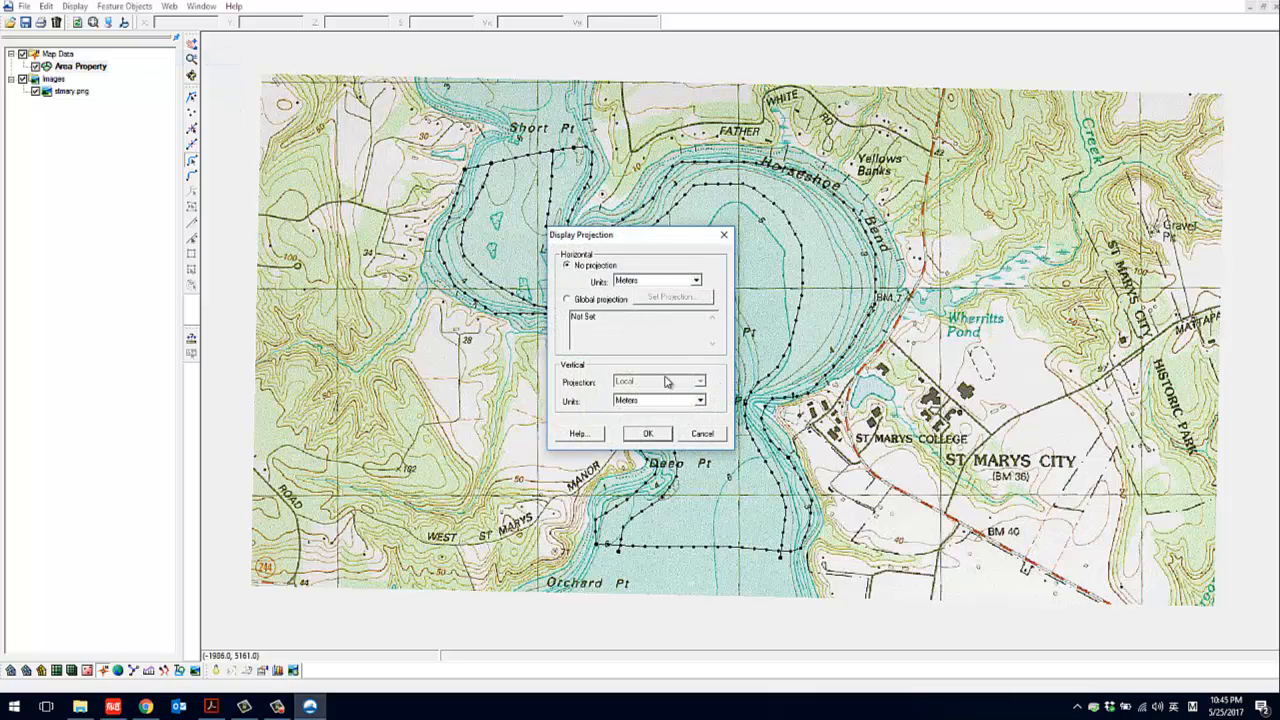
pyautogui.click(724, 235)
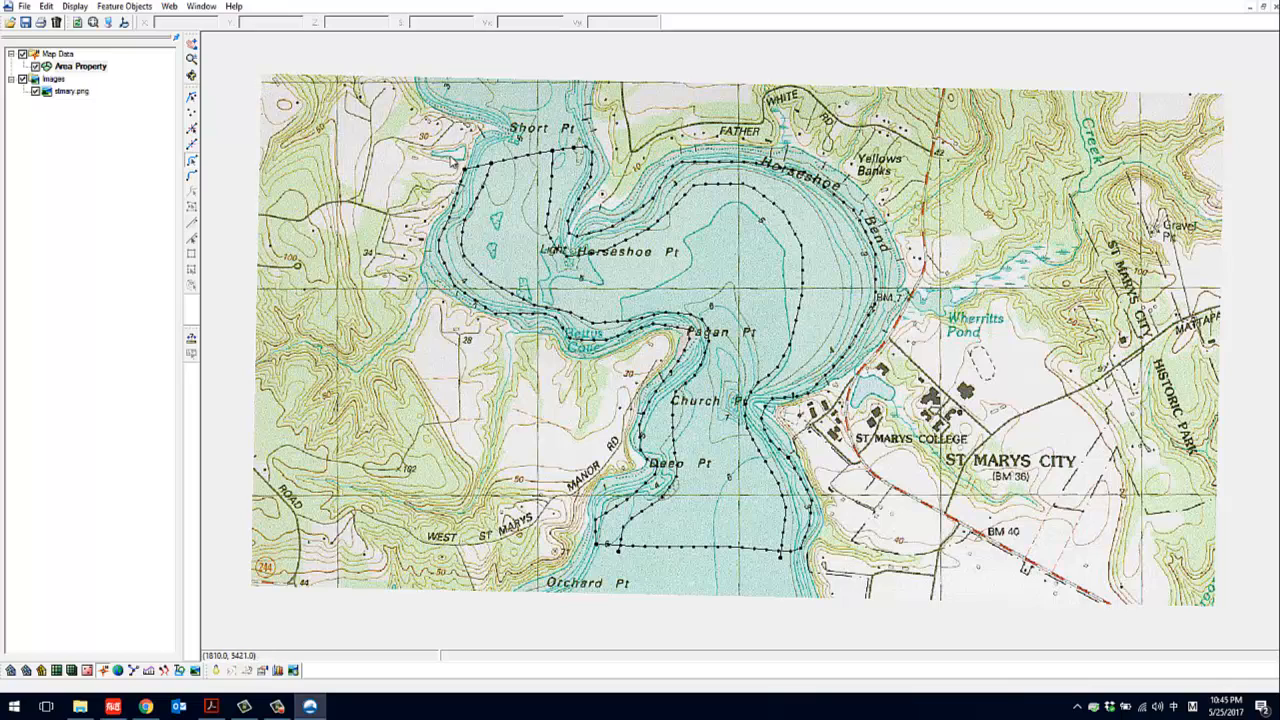
# Clean the feature objects with node snapping at tolerance 0.0001, arc intersection and dangling arc removal at minimum length 0.1, and build polygons
pyautogui.click(124, 6)
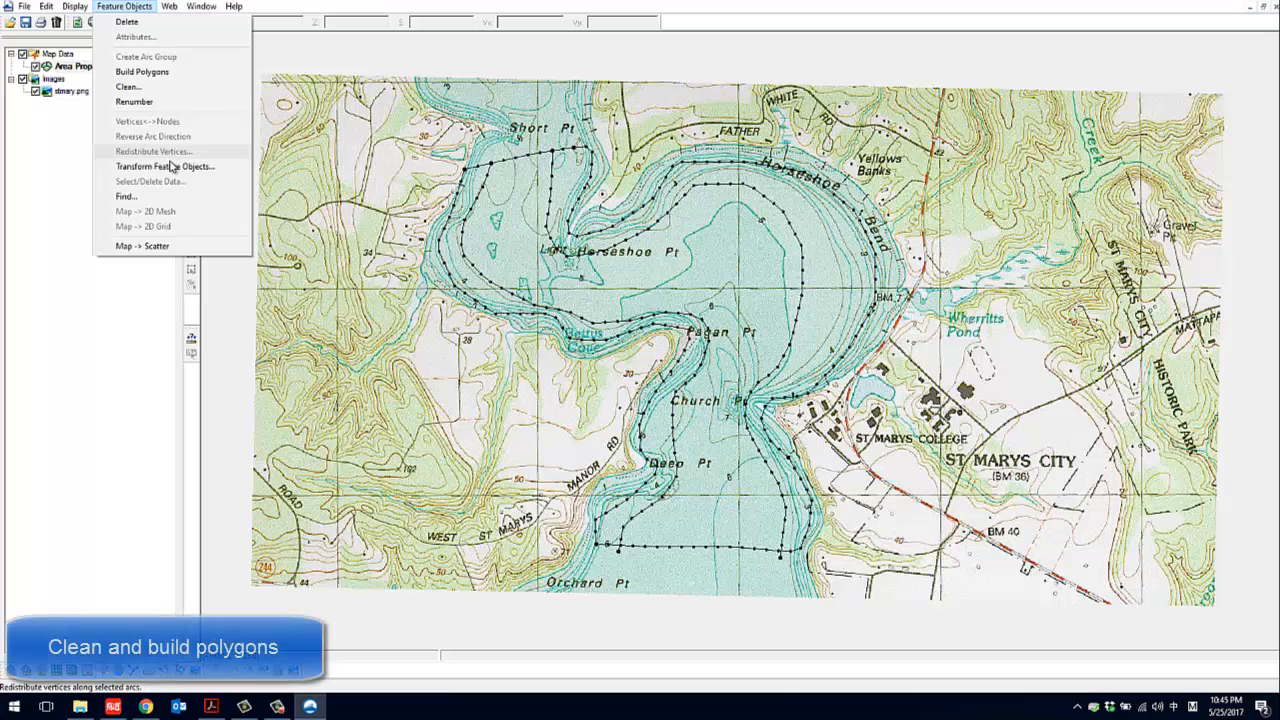
pyautogui.click(142, 90)
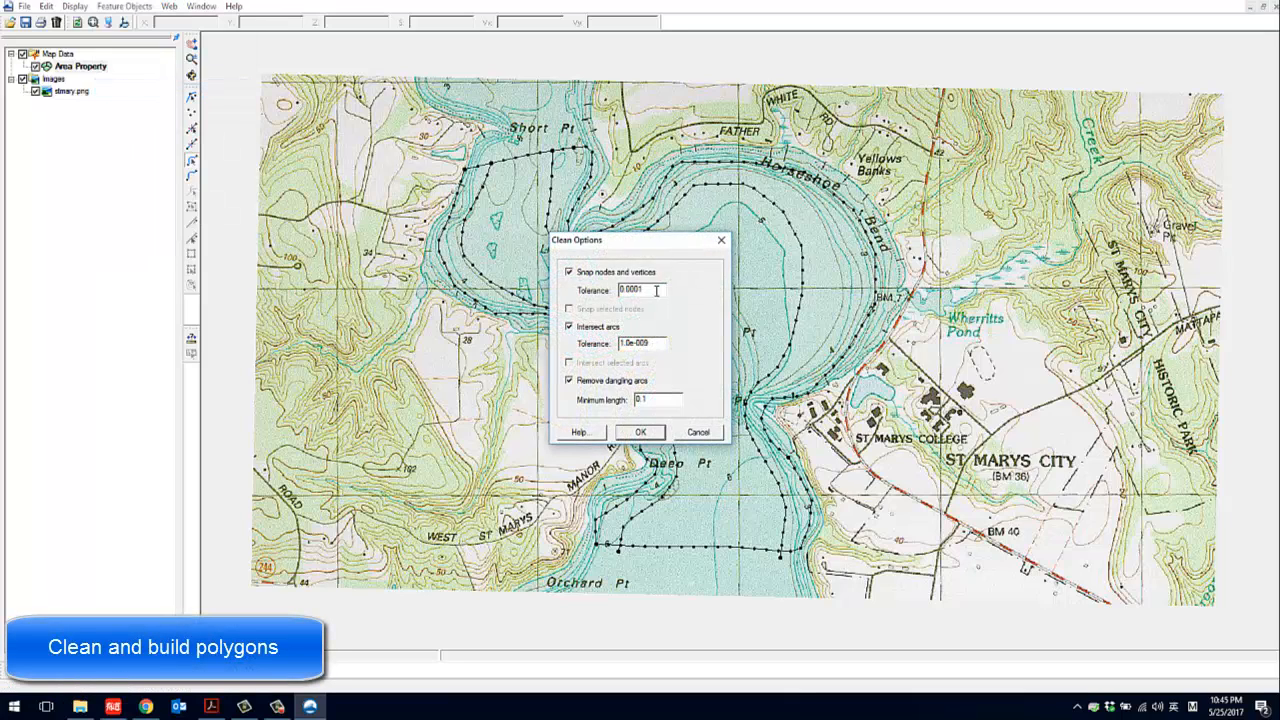
pyautogui.moveTo(650, 249); pyautogui.dragTo(440, 252)
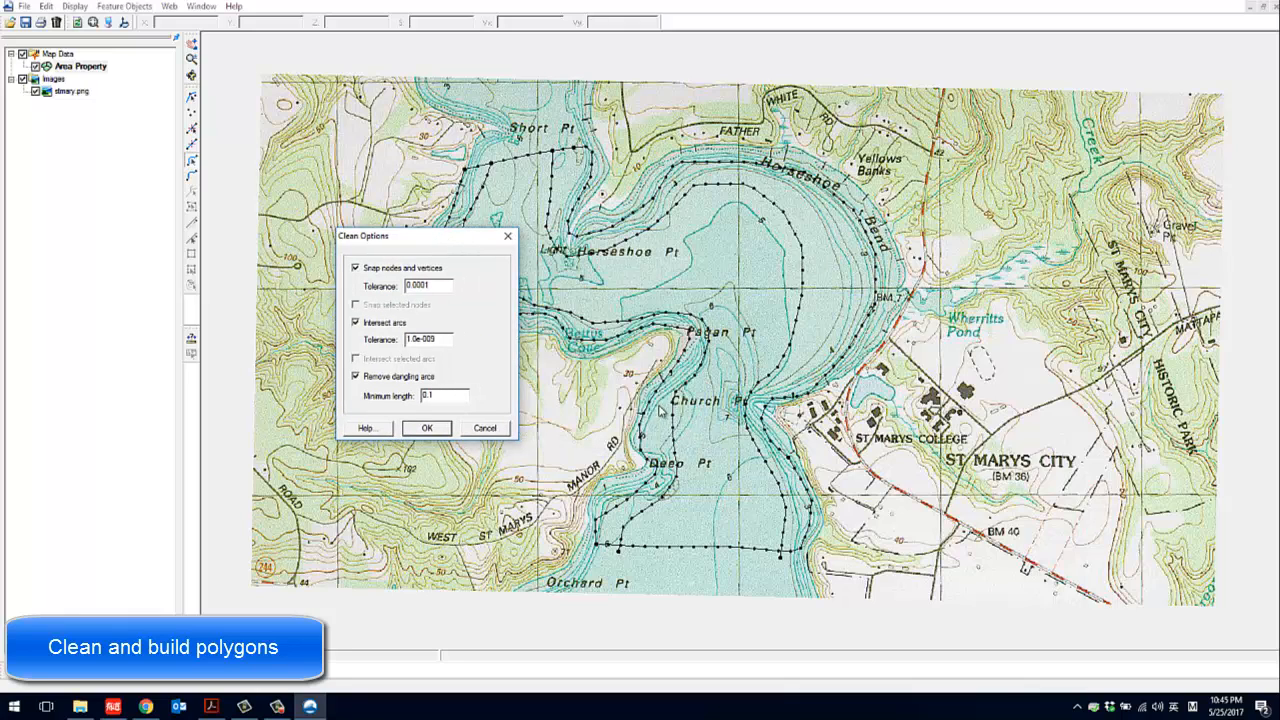
pyautogui.click(420, 430)
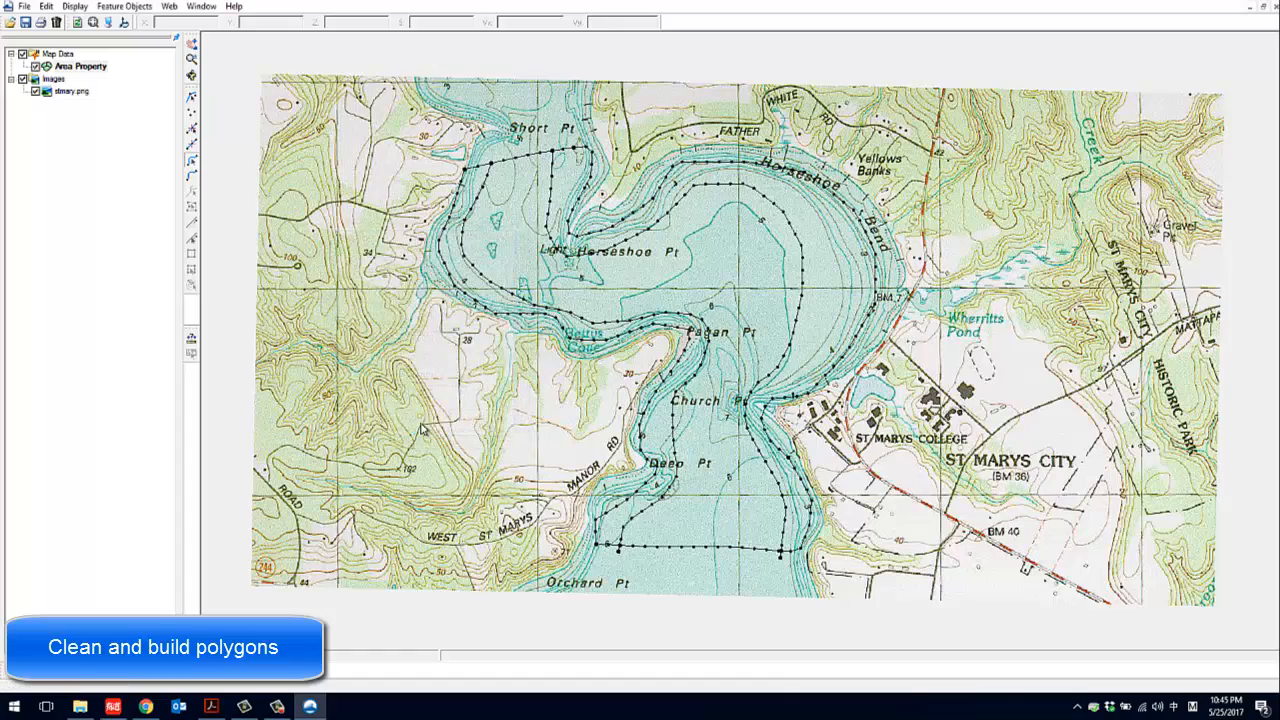
pyautogui.scroll(5, 789, 562)
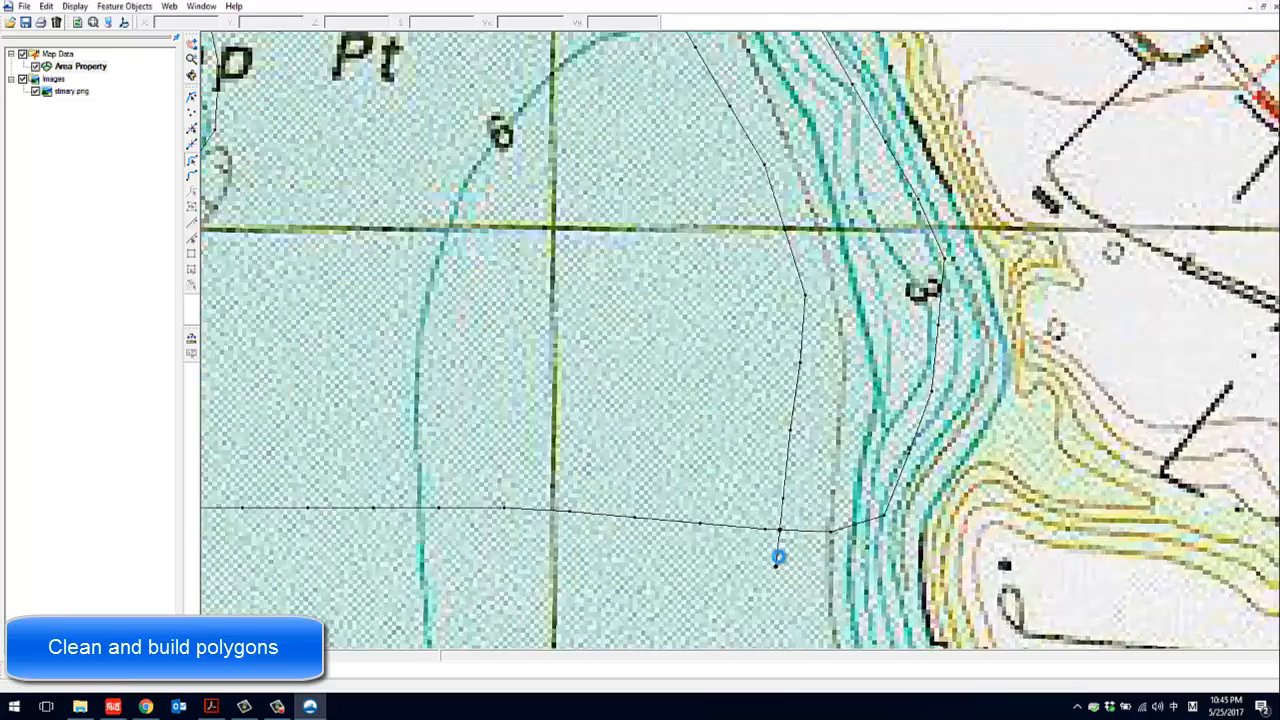
pyautogui.scroll(-8, 786, 529)
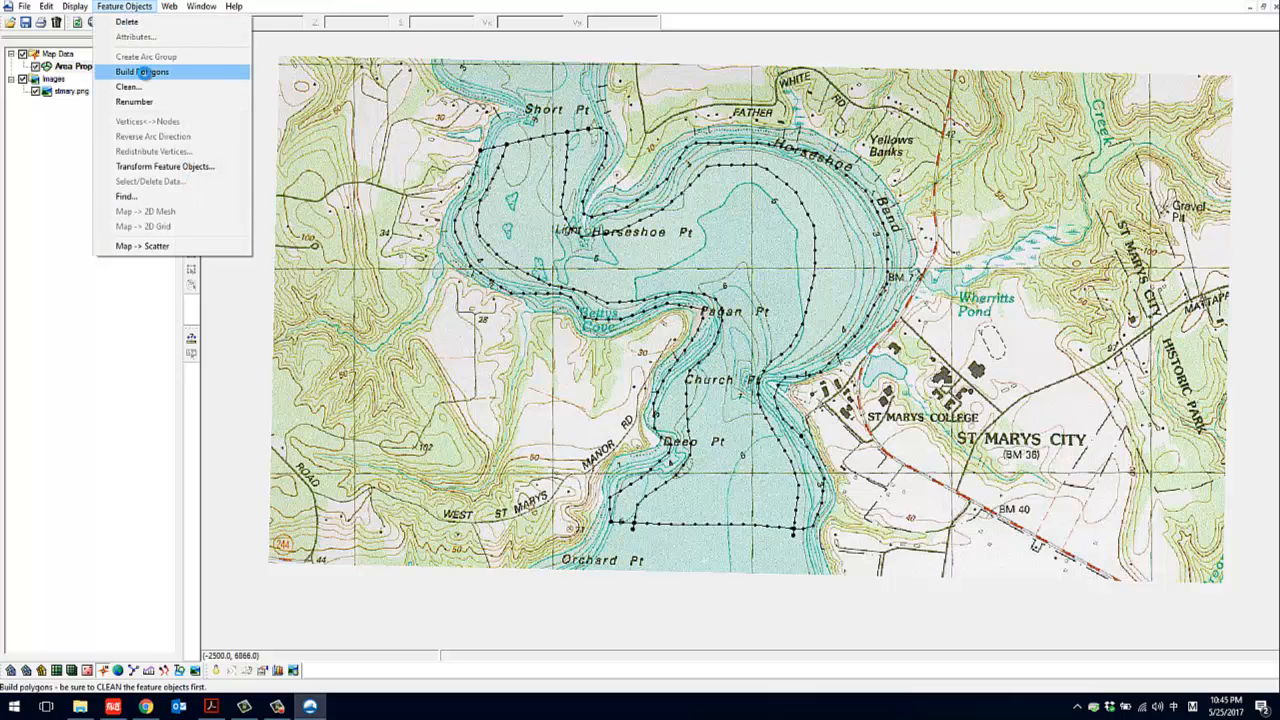
pyautogui.click(142, 72)
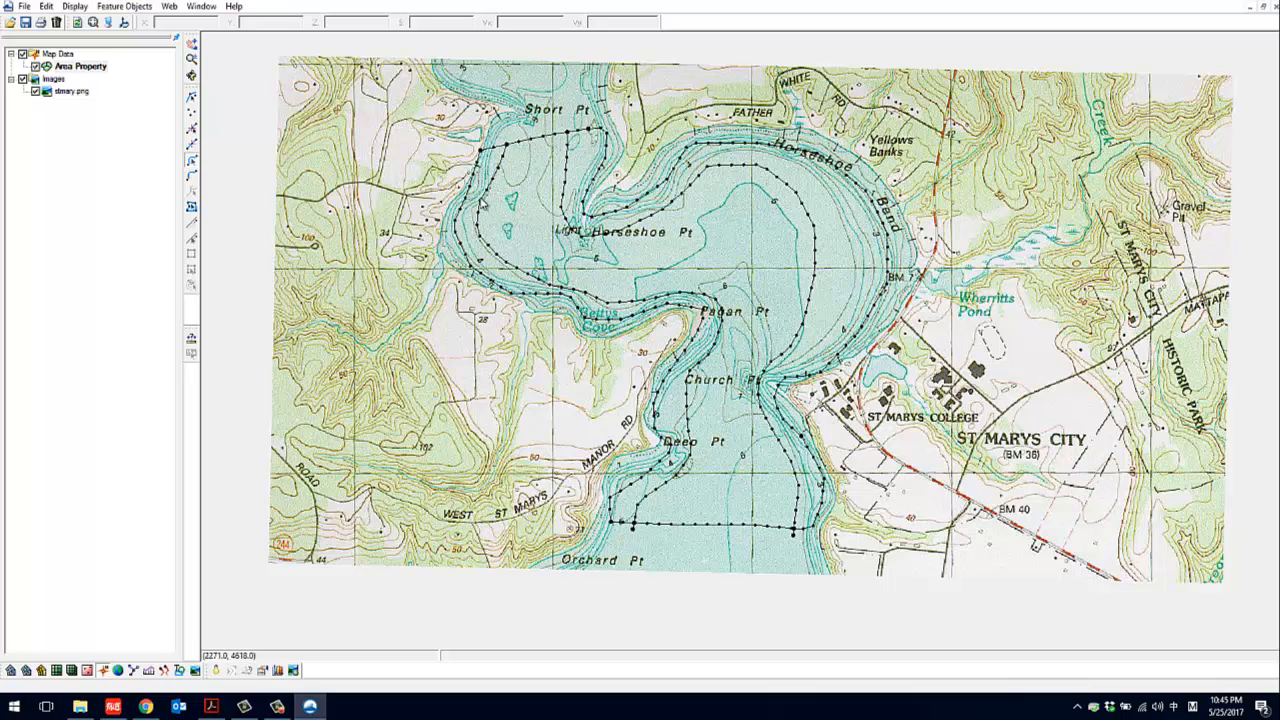
# Select the main channel, east bank and west bank polygons in turn to verify how they were built
pyautogui.click(193, 209)
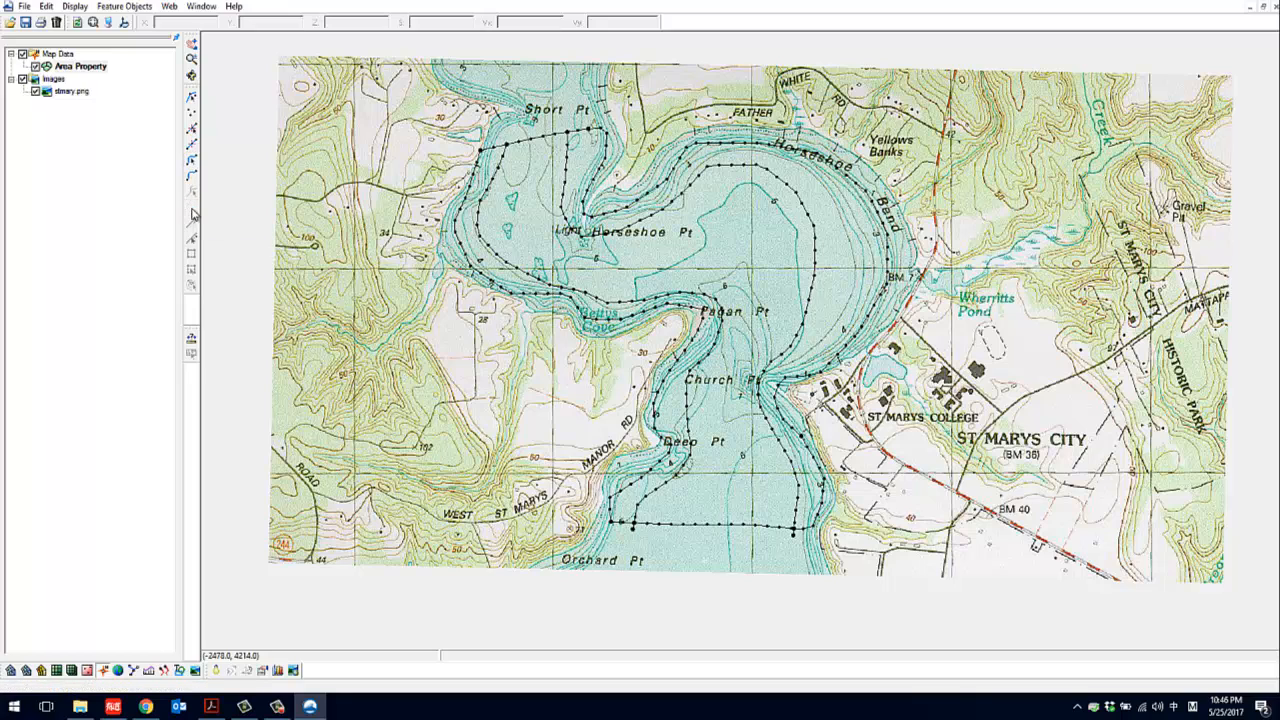
pyautogui.click(523, 219)
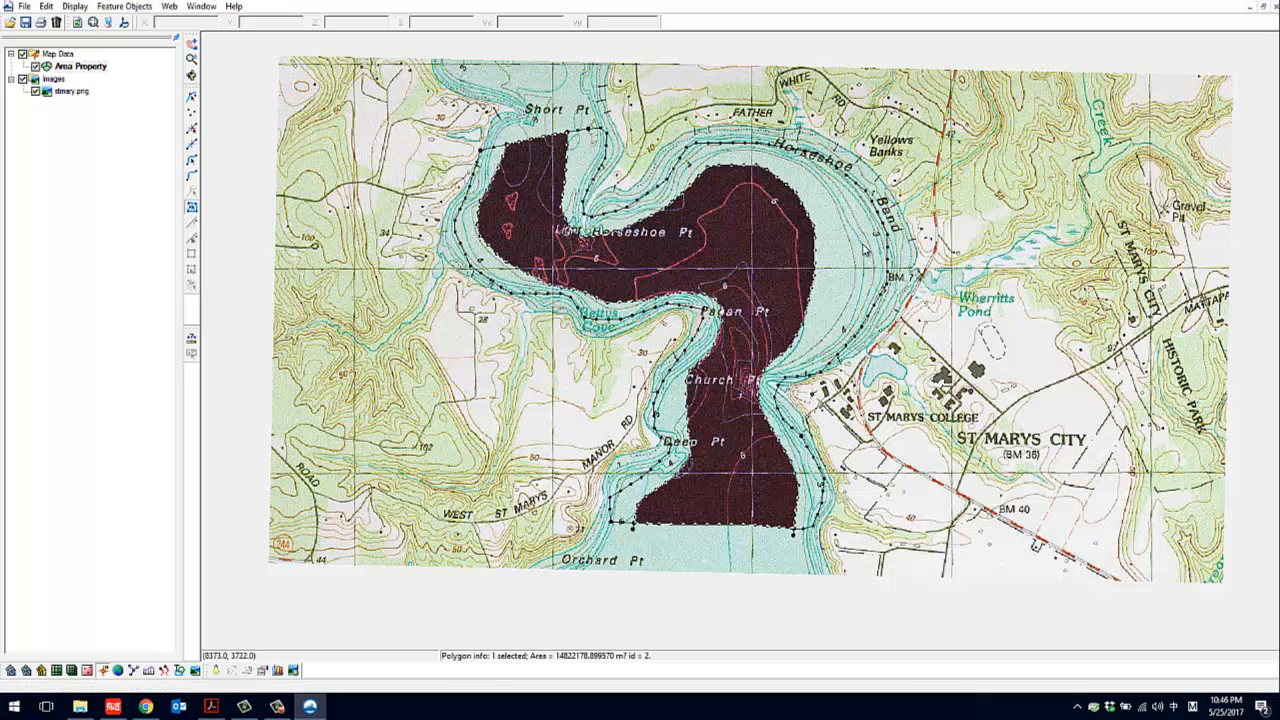
pyautogui.click(860, 249)
pyautogui.click(680, 383)
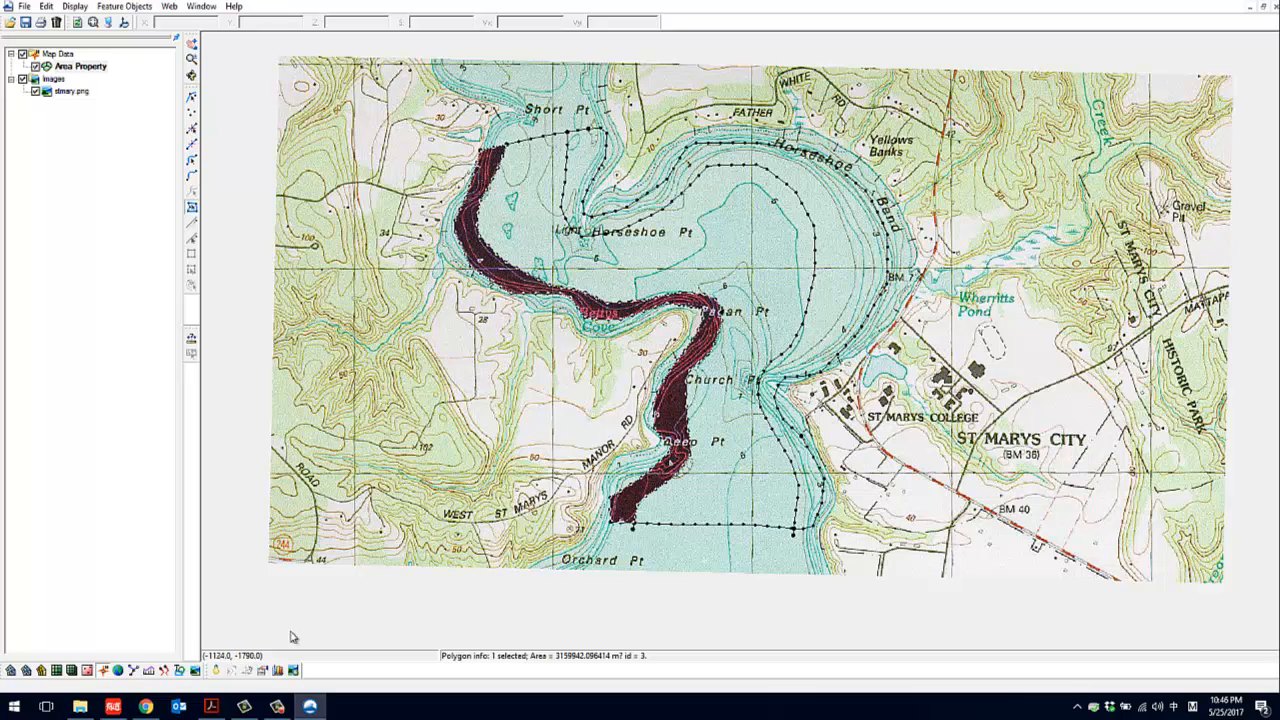
pyautogui.click(1224, 651)
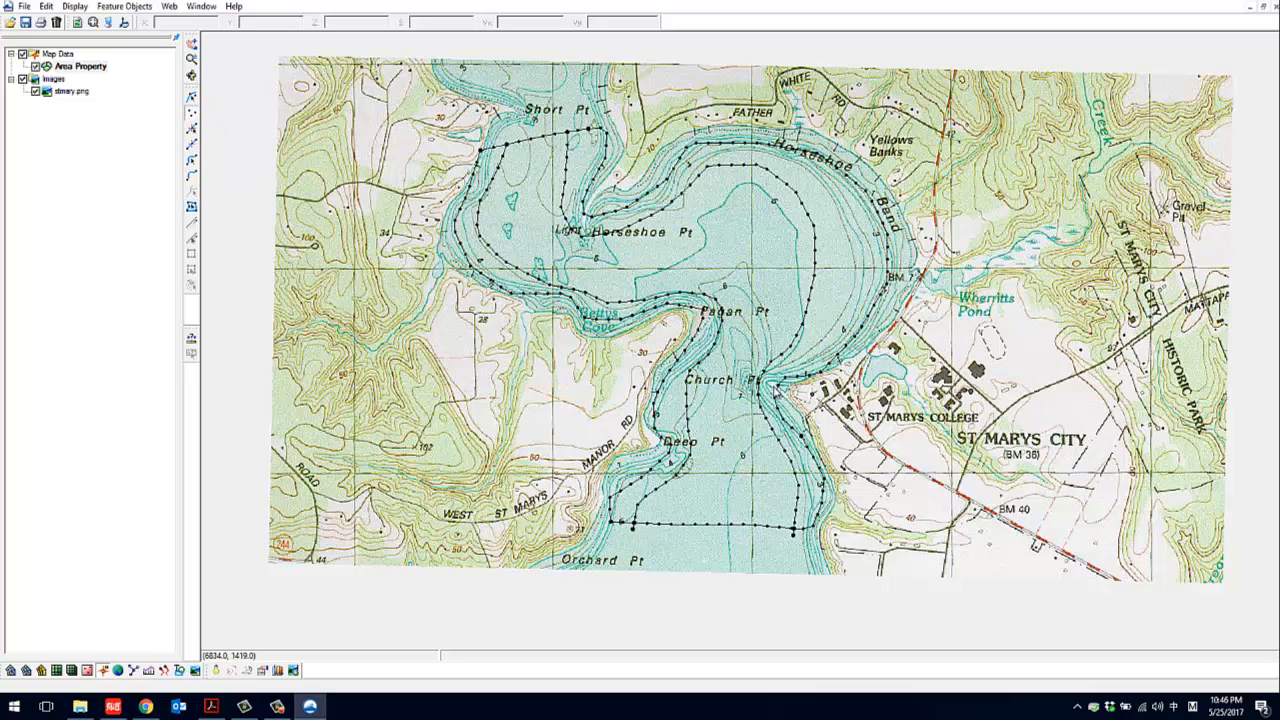
# Create a feature point in the channel between Pagan Pt and Church Pt at about X 6190, Y 2423, and select it
pyautogui.click(735, 328)
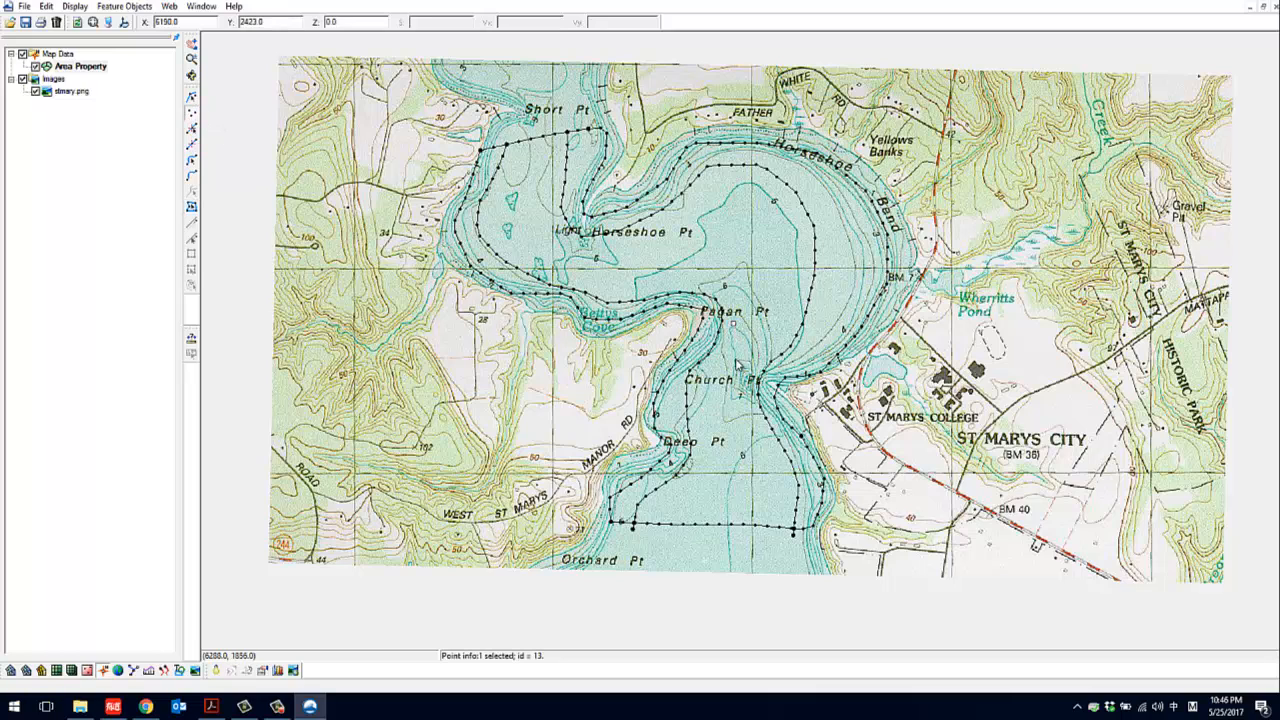
pyautogui.click(191, 97)
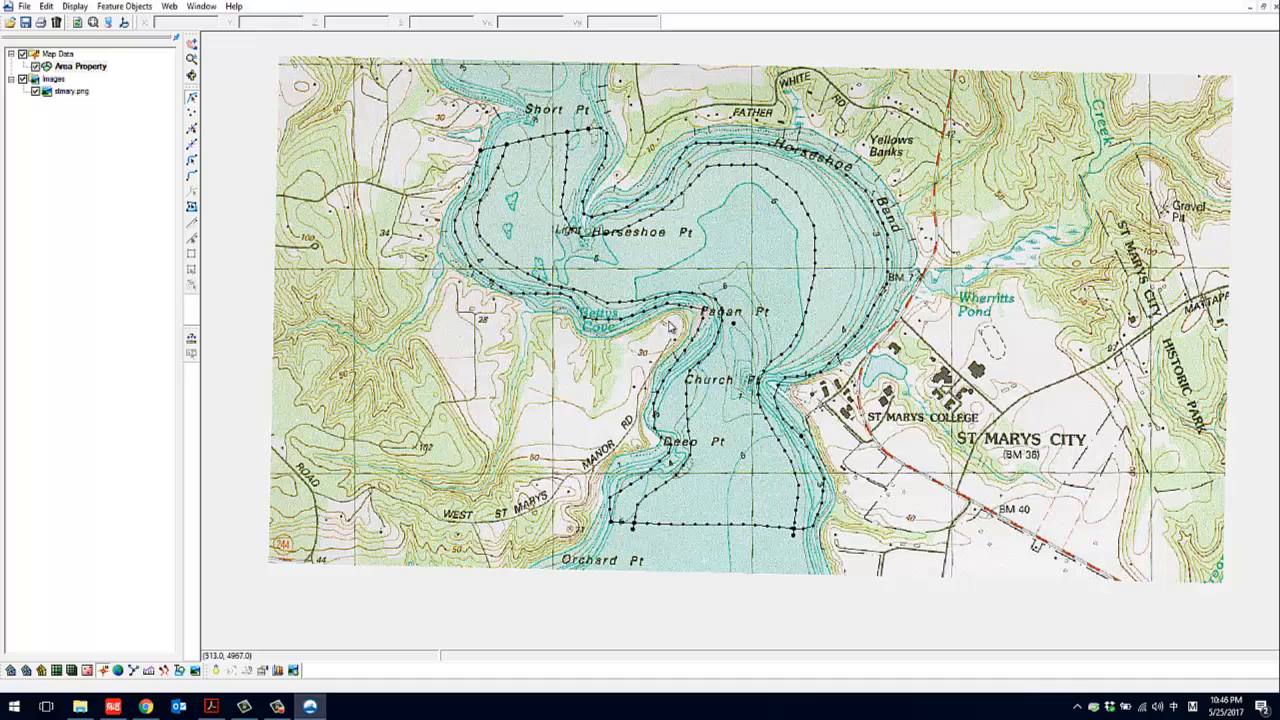
pyautogui.click(735, 328)
pyautogui.scroll(2, 735, 328)
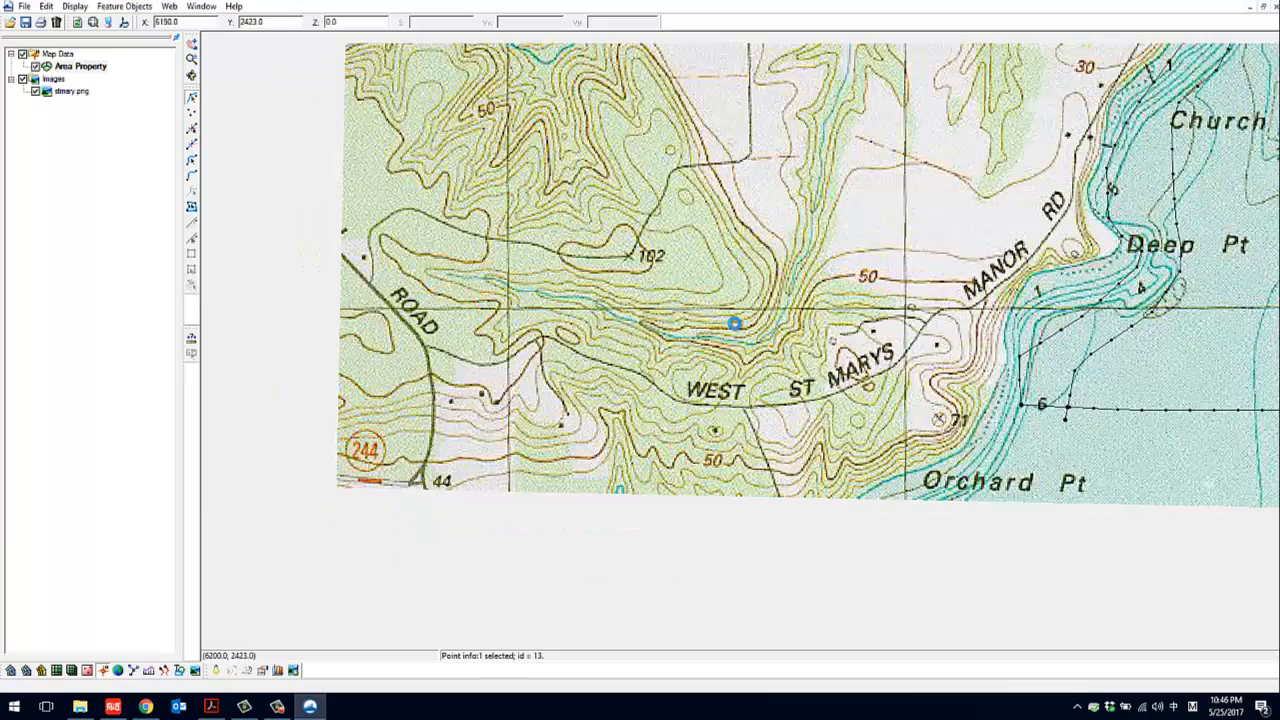
pyautogui.scroll(-2, 735, 326)
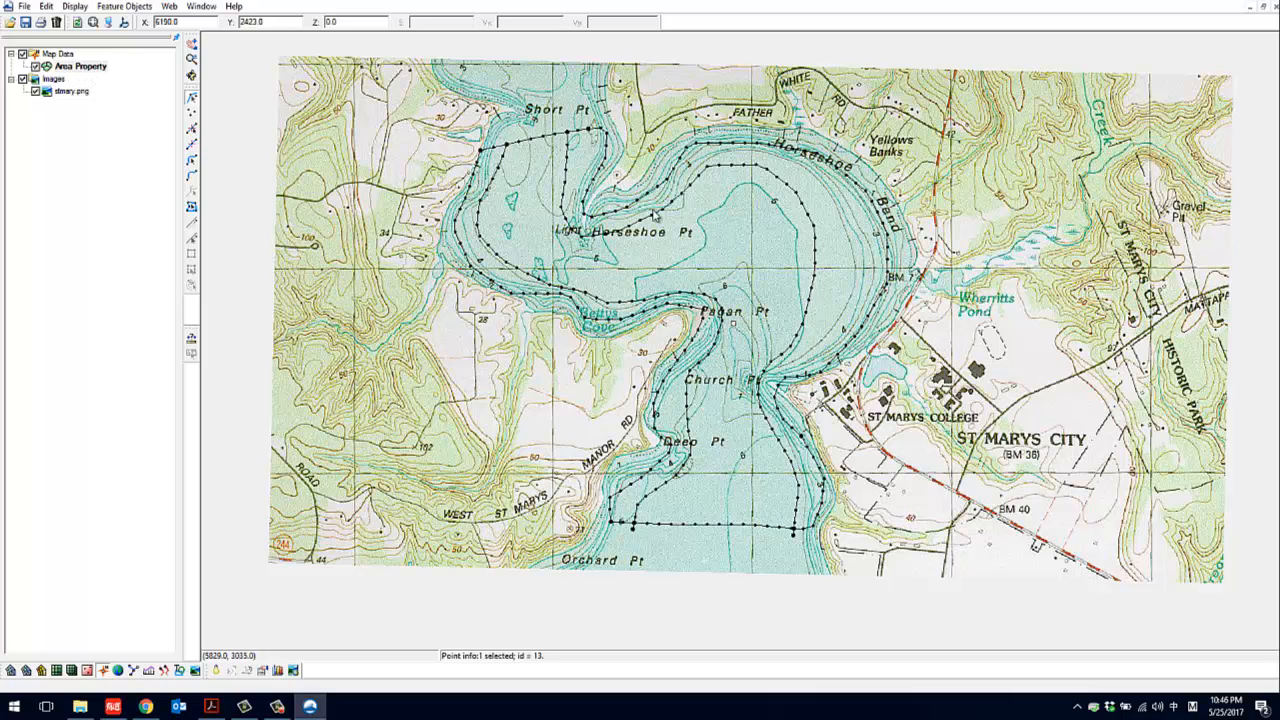
# Change the Area Property coverage's model type to Generic 2D Mesh
pyautogui.rightClick(80, 67)
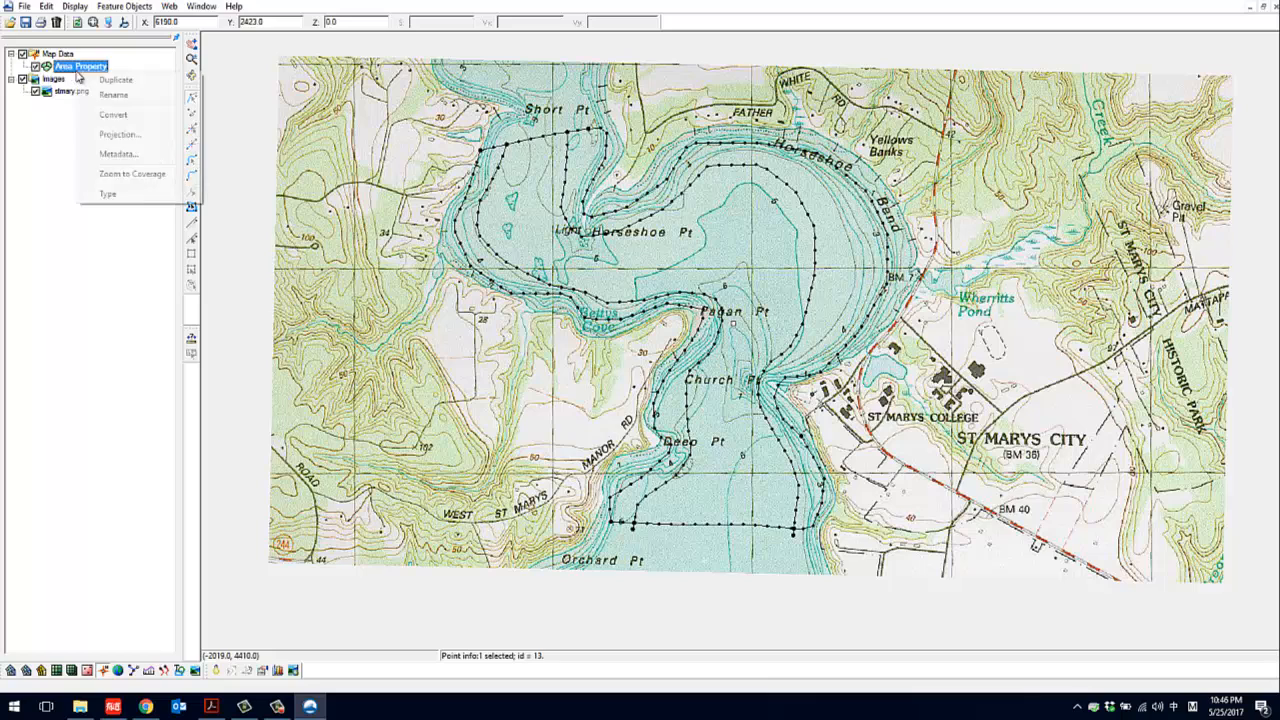
pyautogui.moveTo(140, 193)
pyautogui.moveTo(238, 208)
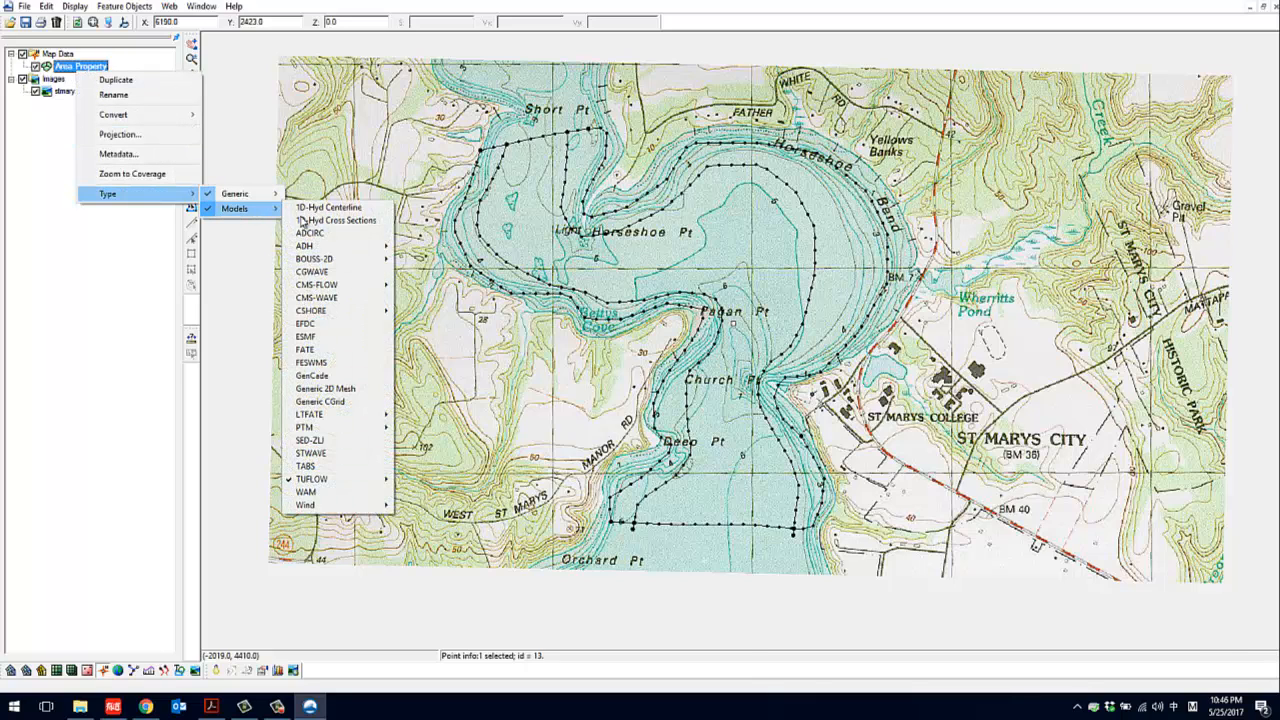
pyautogui.click(327, 393)
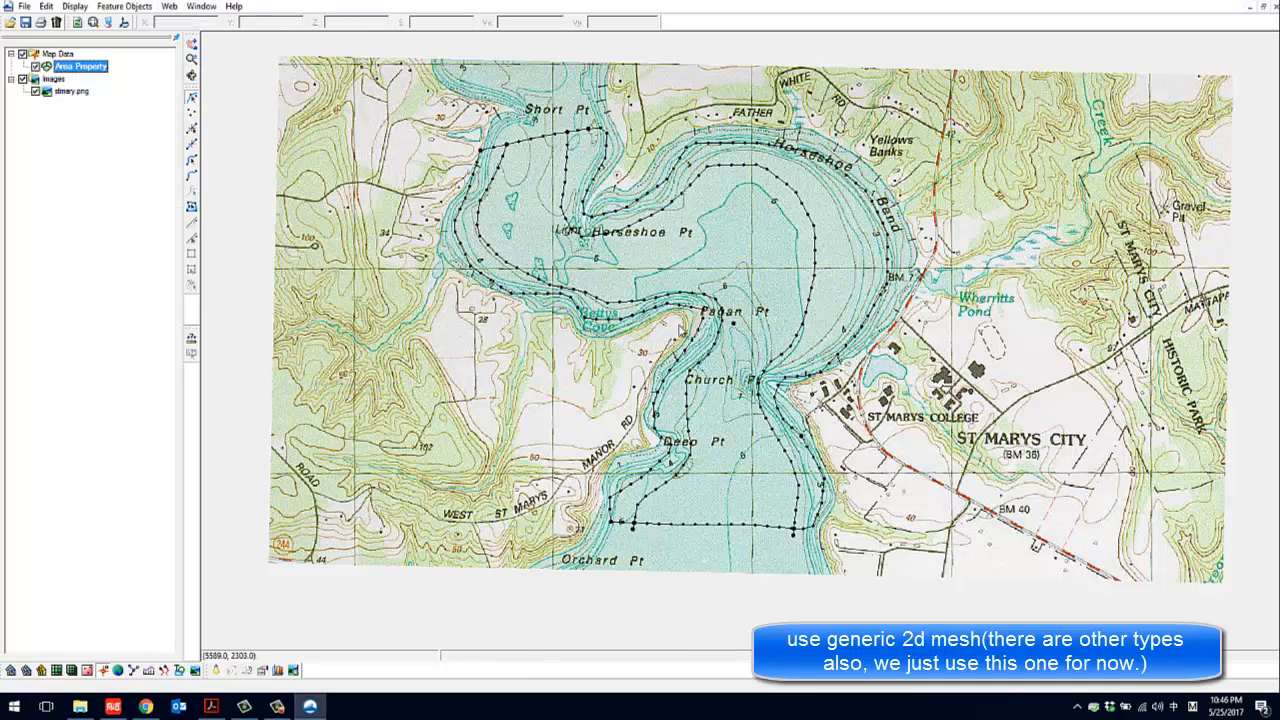
# Make the feature point between Pagan Pt and Church Pt a refine point with a value of 75, keeping mesh node creation enabled
pyautogui.click(733, 325)
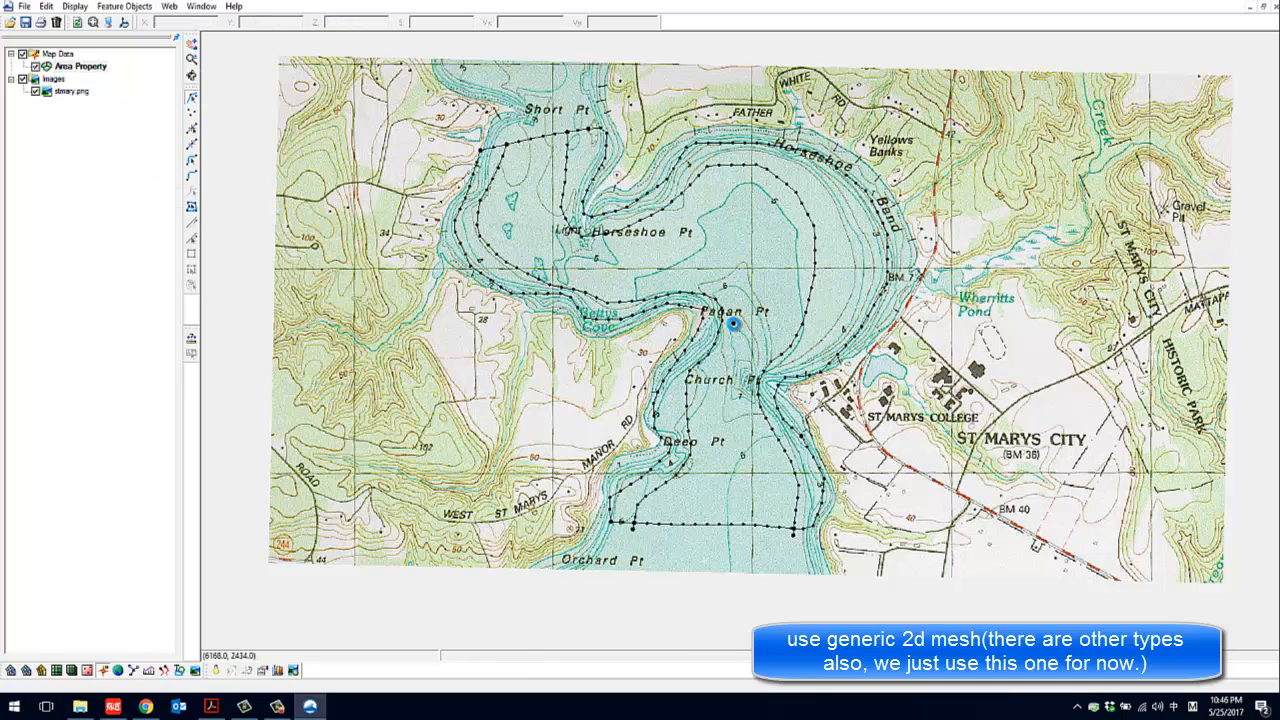
pyautogui.doubleClick(733, 325)
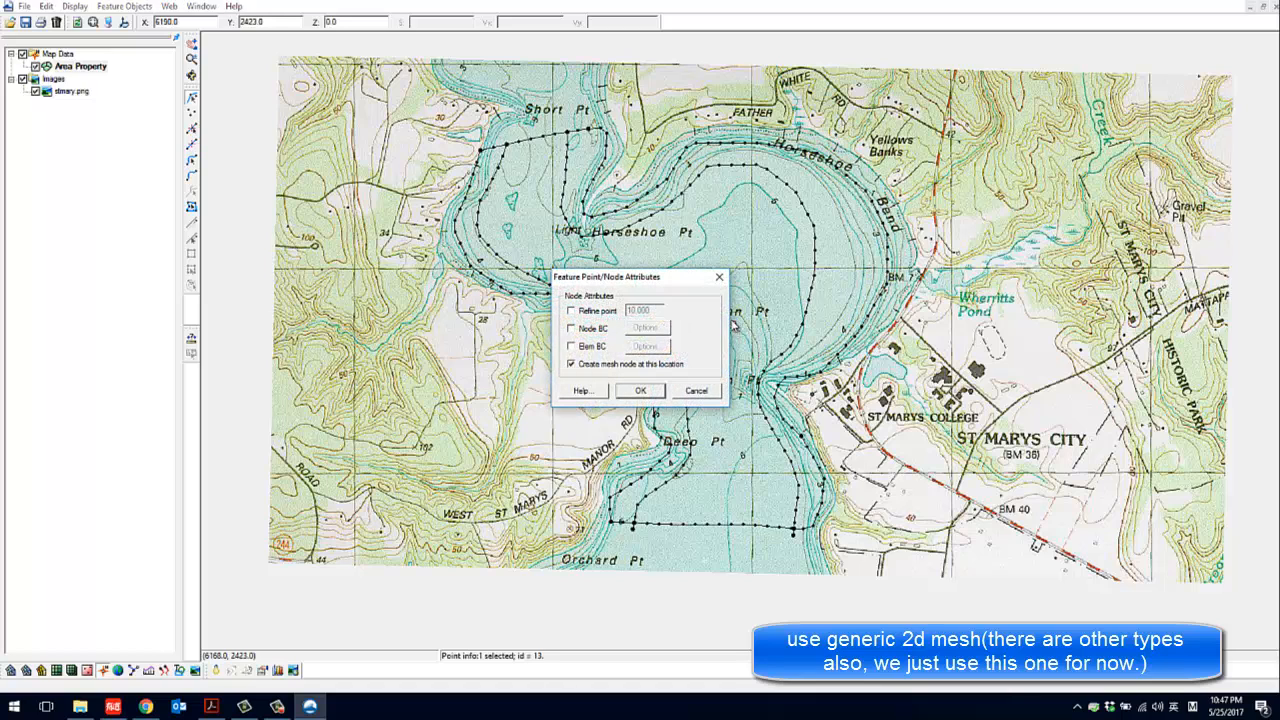
pyautogui.click(721, 271)
pyautogui.rightClick(736, 327)
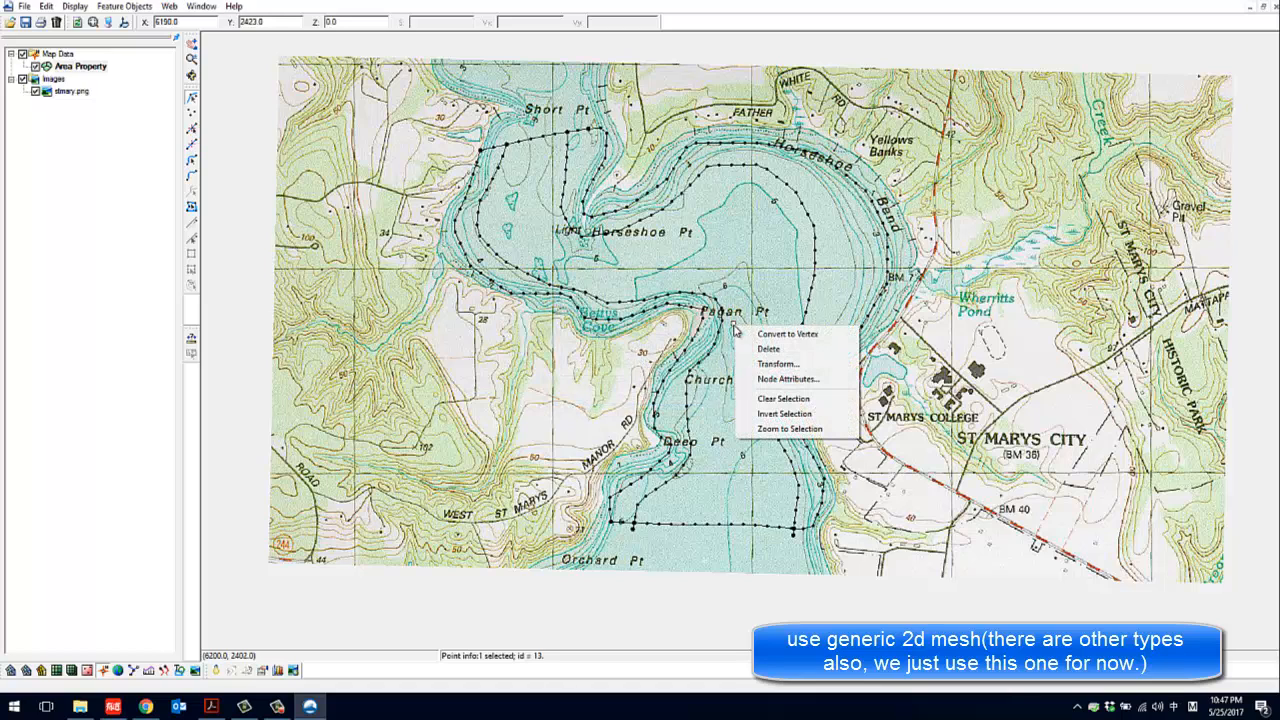
pyautogui.click(790, 379)
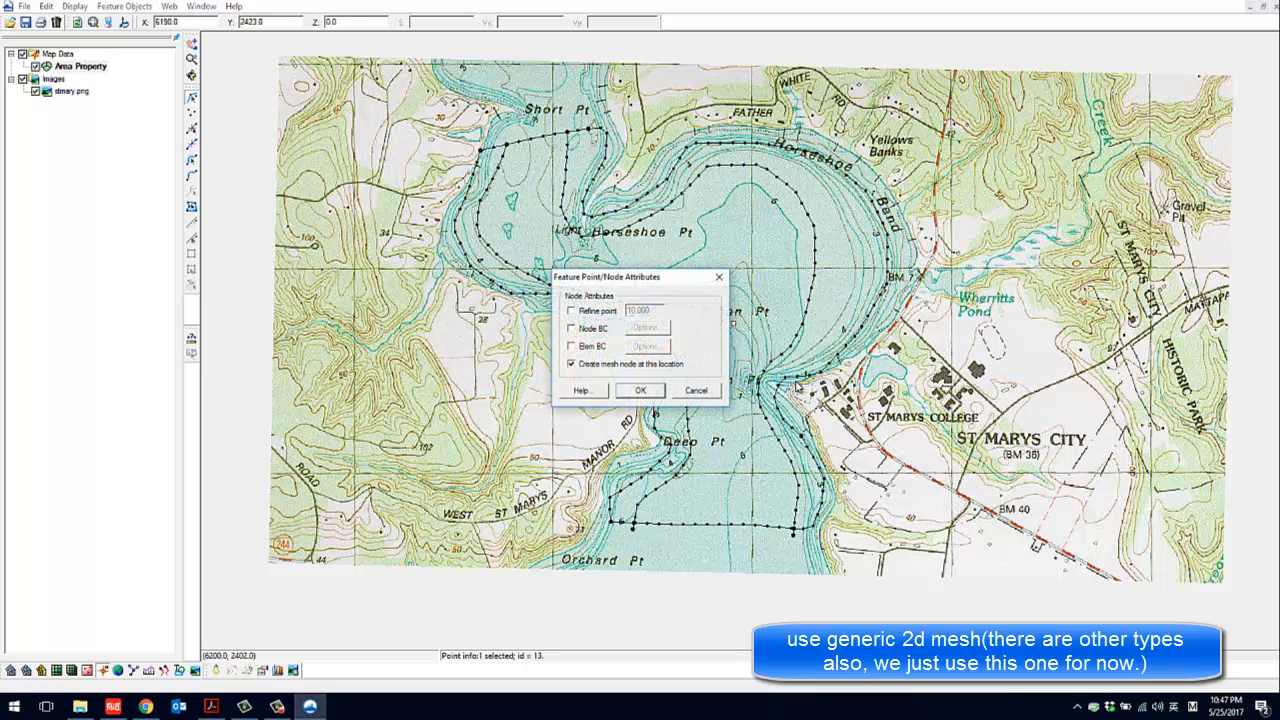
pyautogui.click(595, 317)
pyautogui.moveTo(659, 310); pyautogui.dragTo(618, 314)
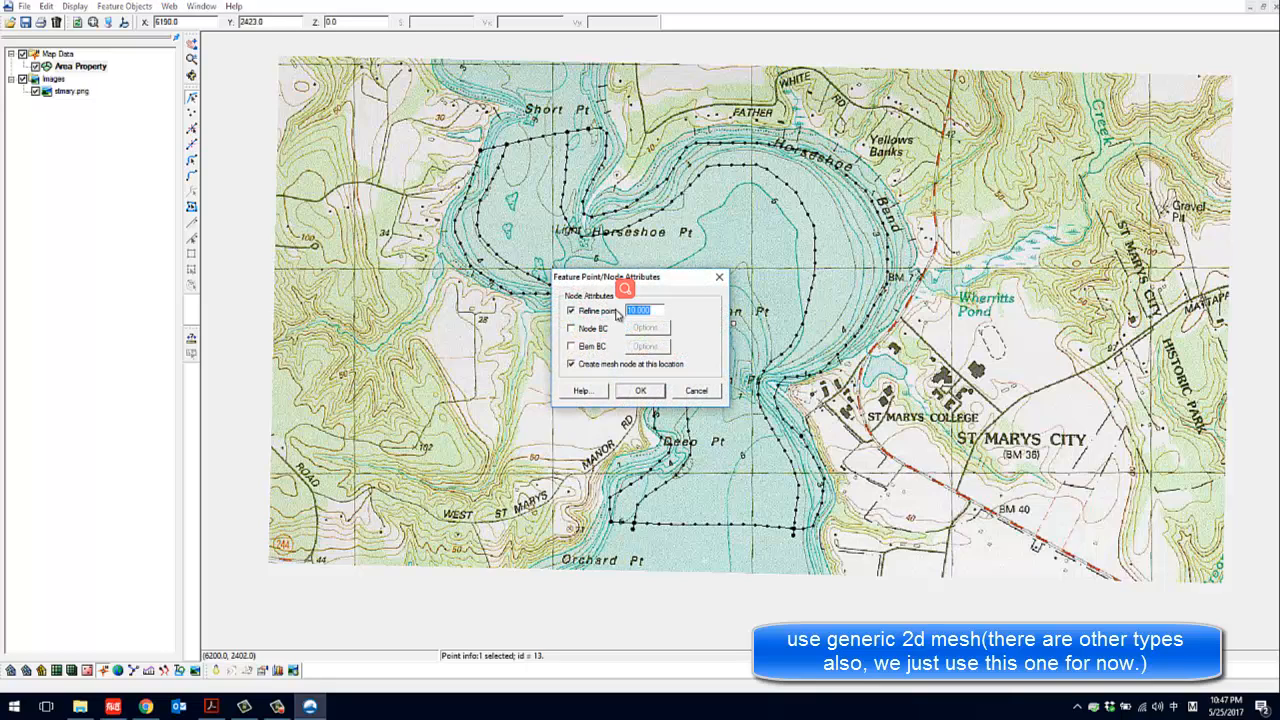
pyautogui.write('75')
pyautogui.click(641, 390)
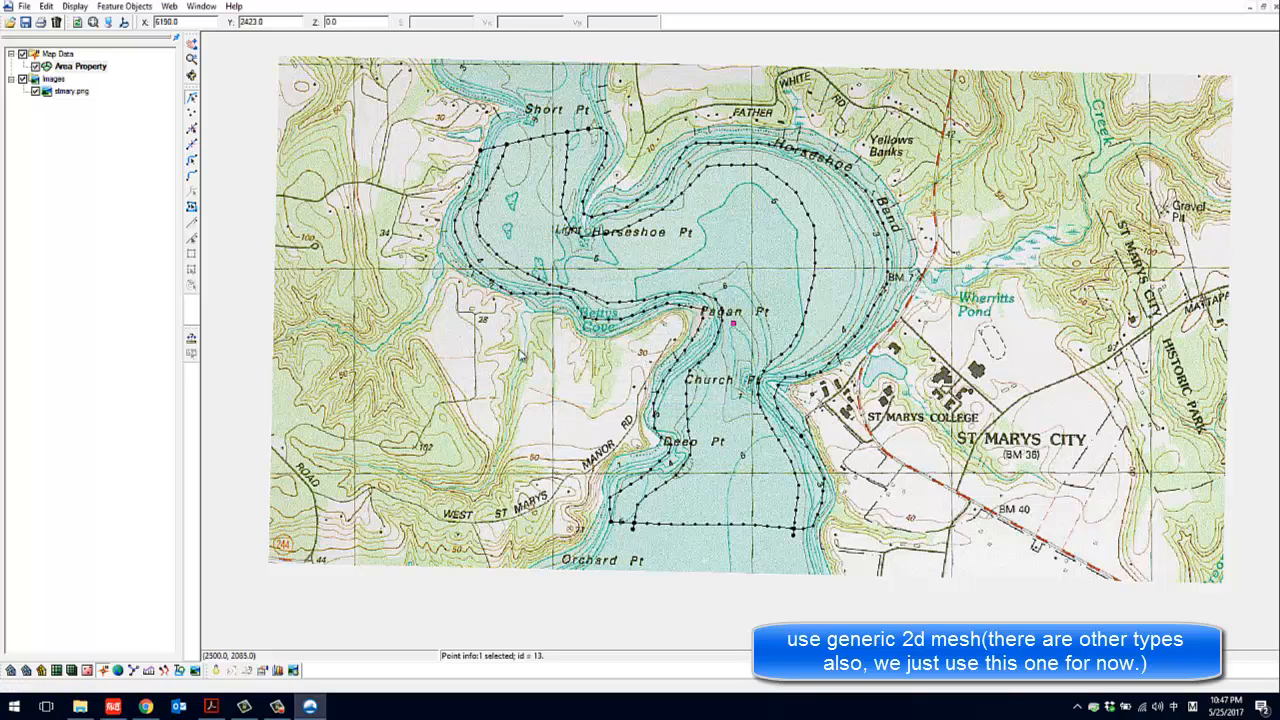
pyautogui.click(803, 325)
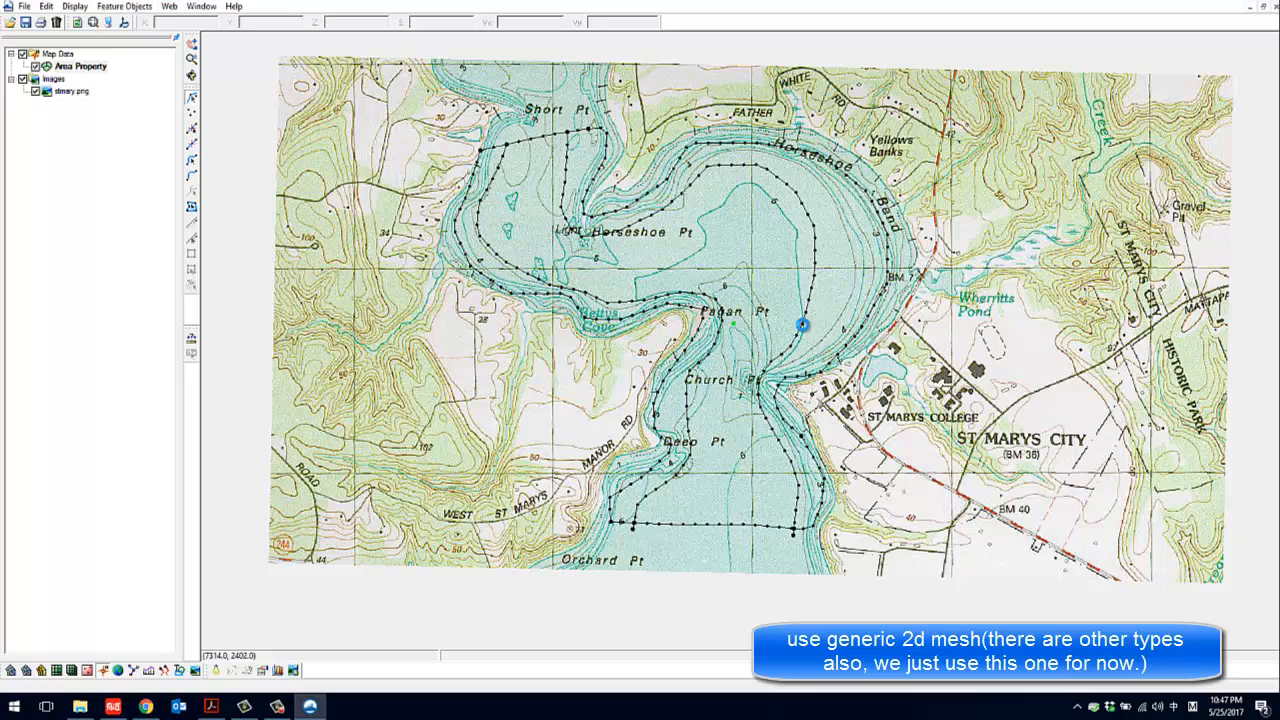
# Review the attribute type options of the inner feature arc along the west bank without changing them
pyautogui.click(190, 181)
pyautogui.rightClick(502, 263)
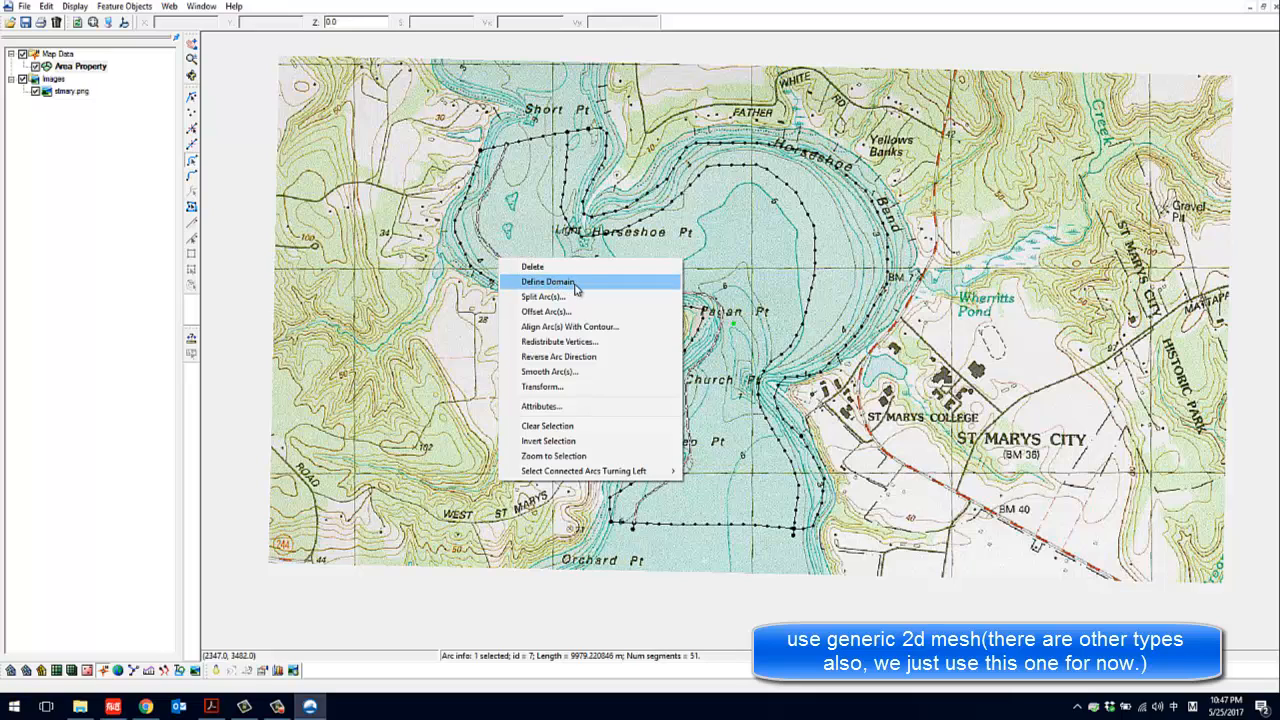
pyautogui.click(572, 413)
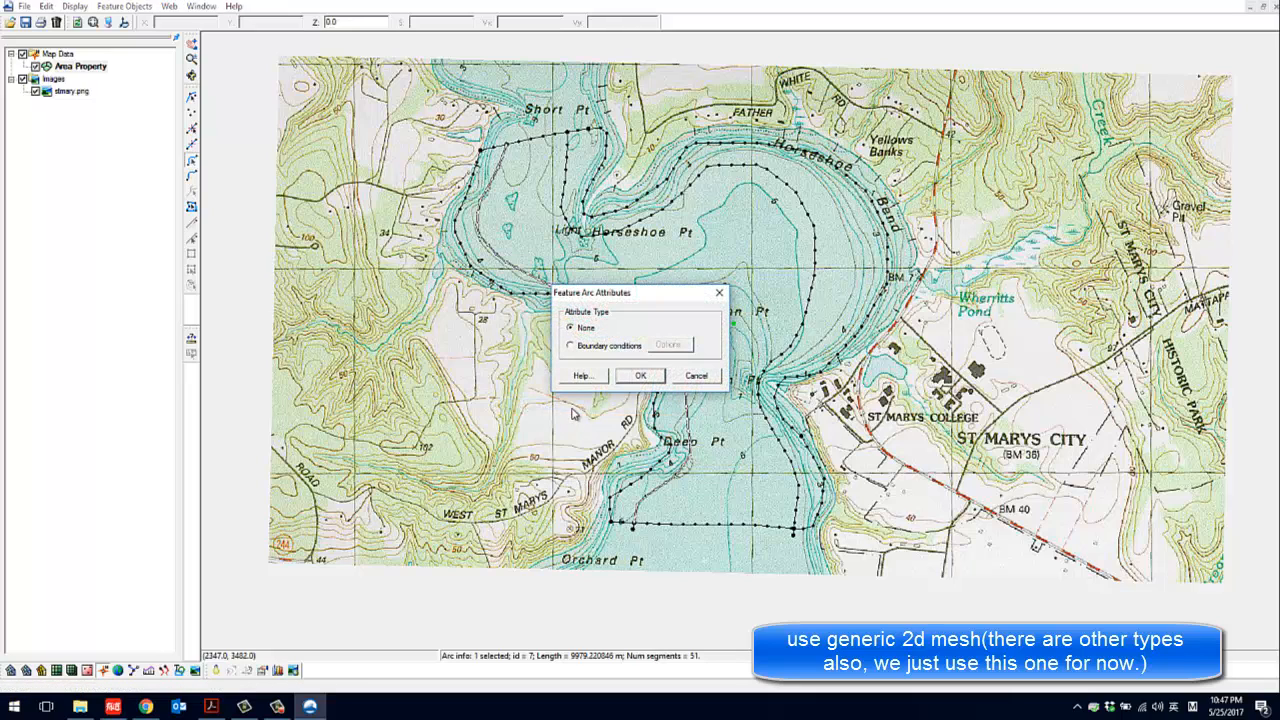
pyautogui.click(696, 379)
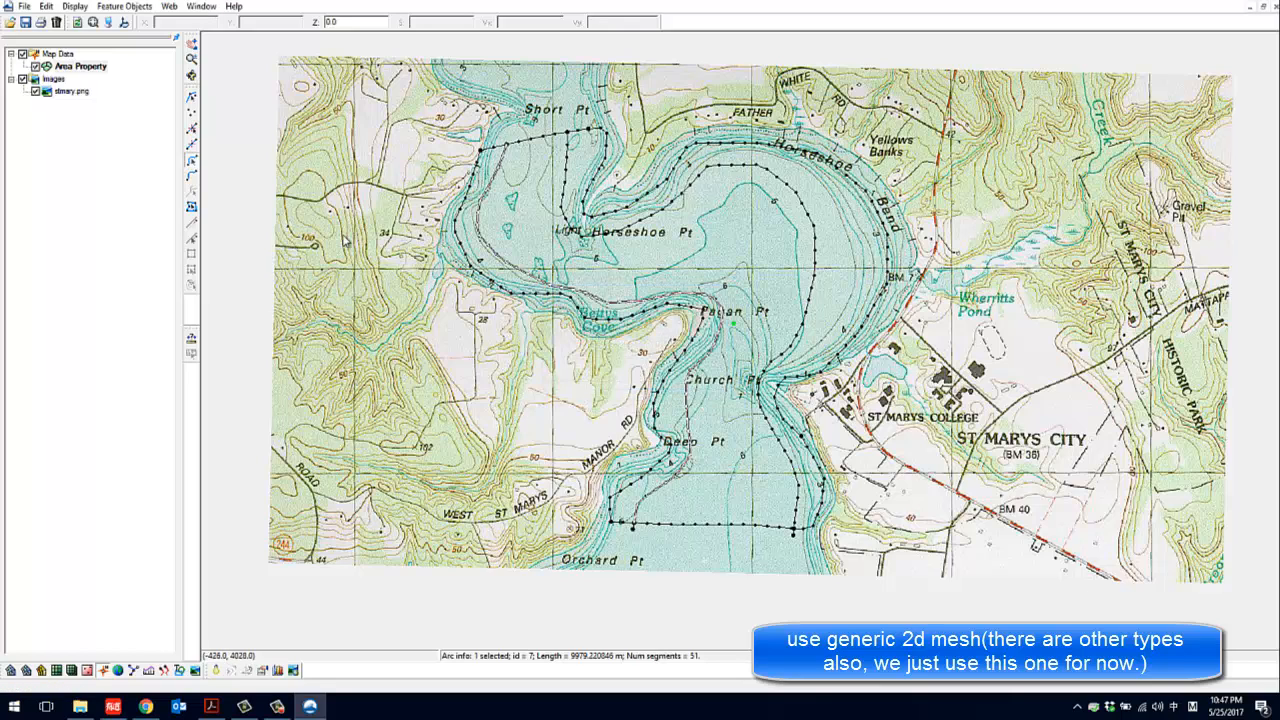
pyautogui.click(244, 233)
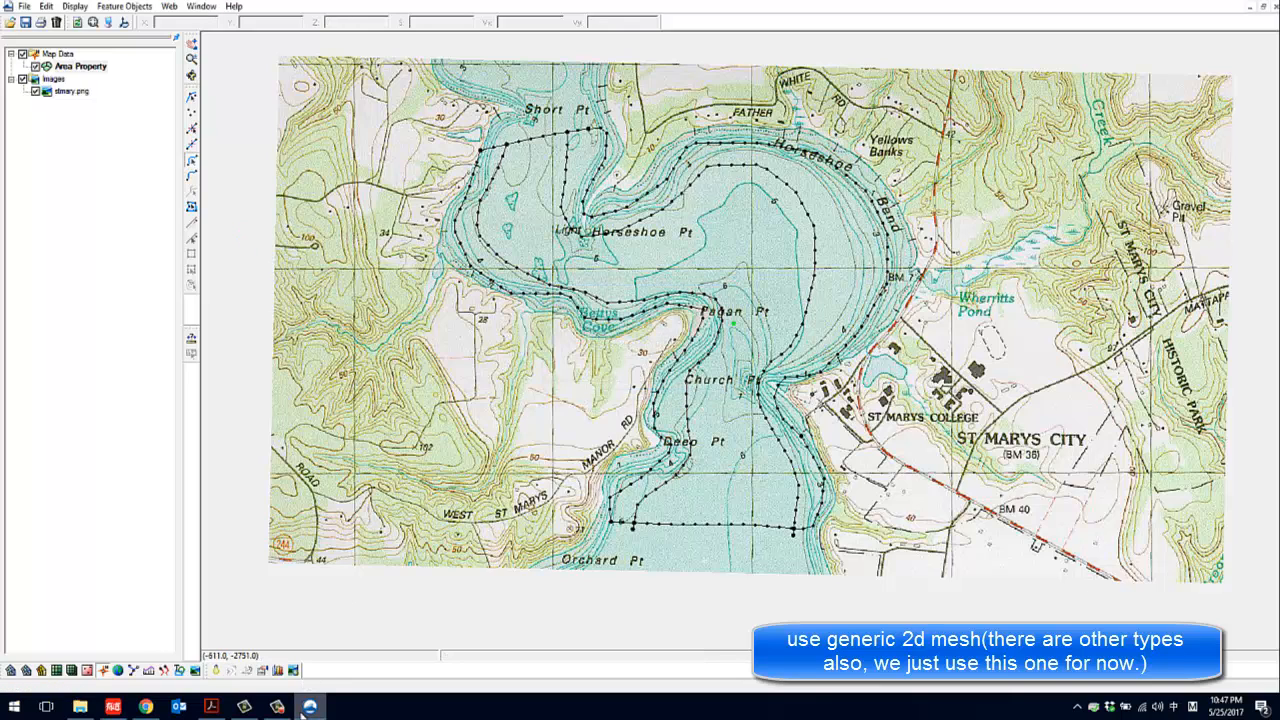
pyautogui.moveTo(303, 710)
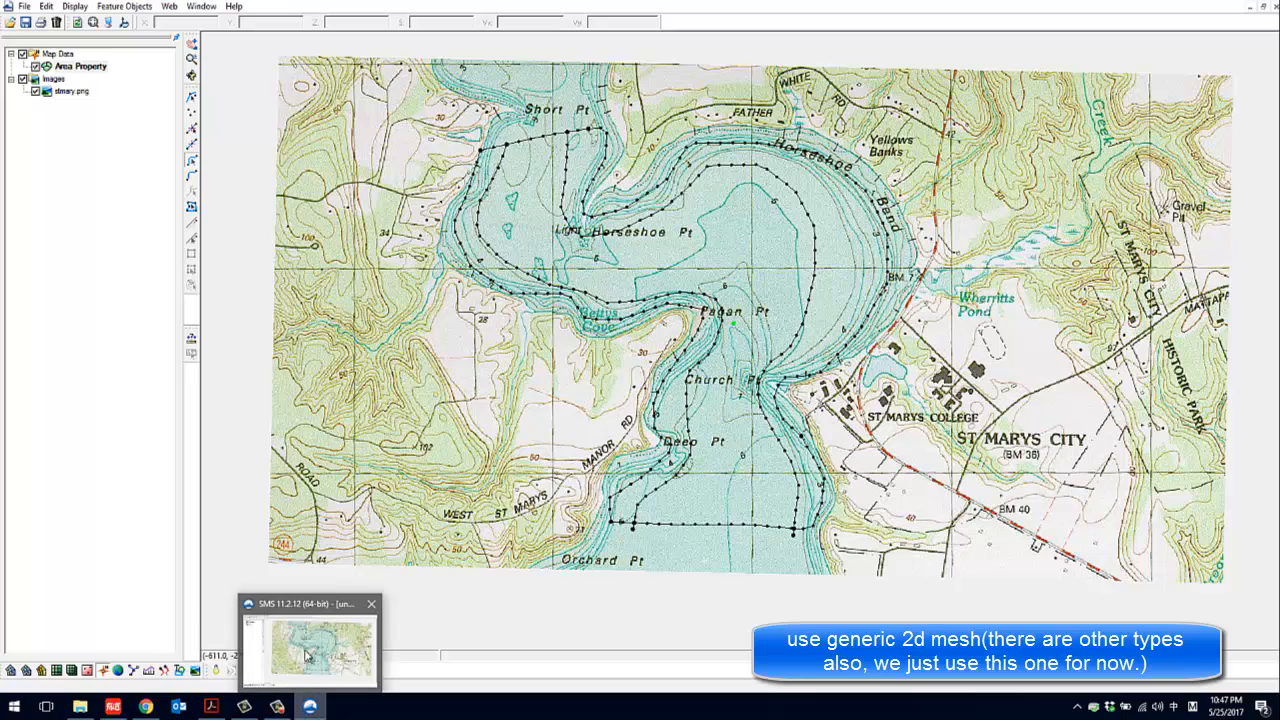
pyautogui.click(278, 704)
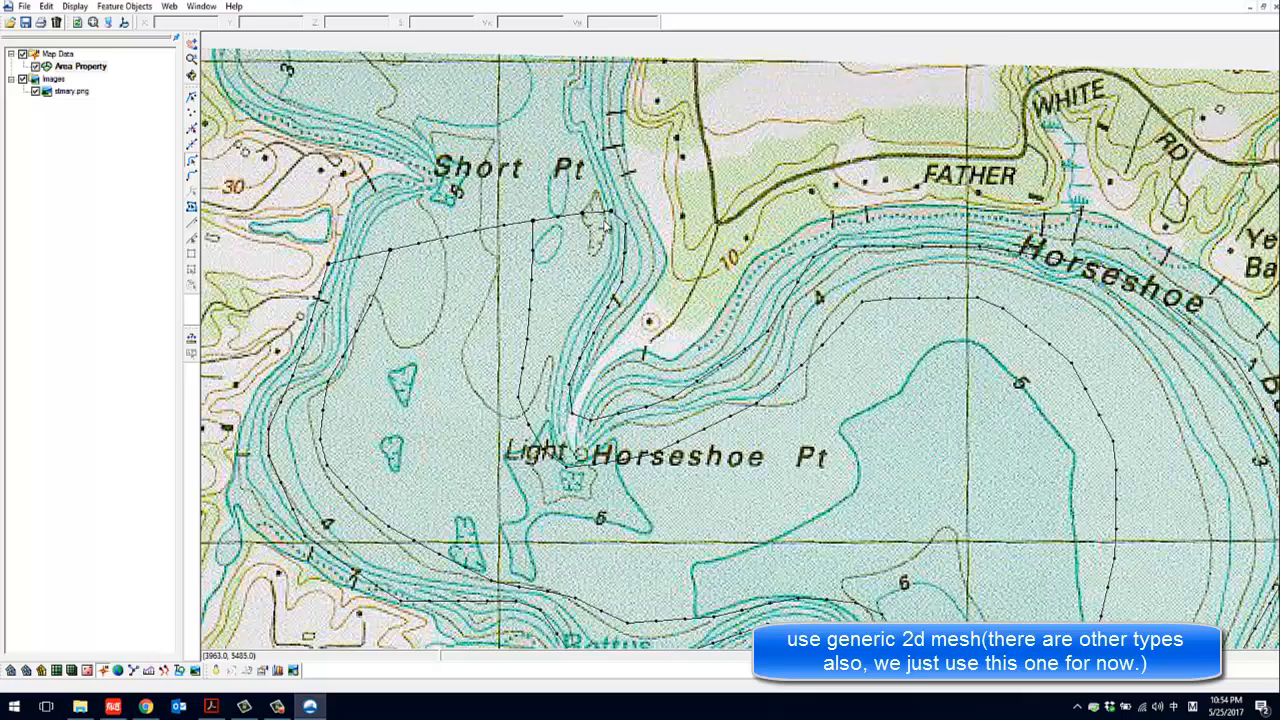
pyautogui.scroll(2, 606, 218)
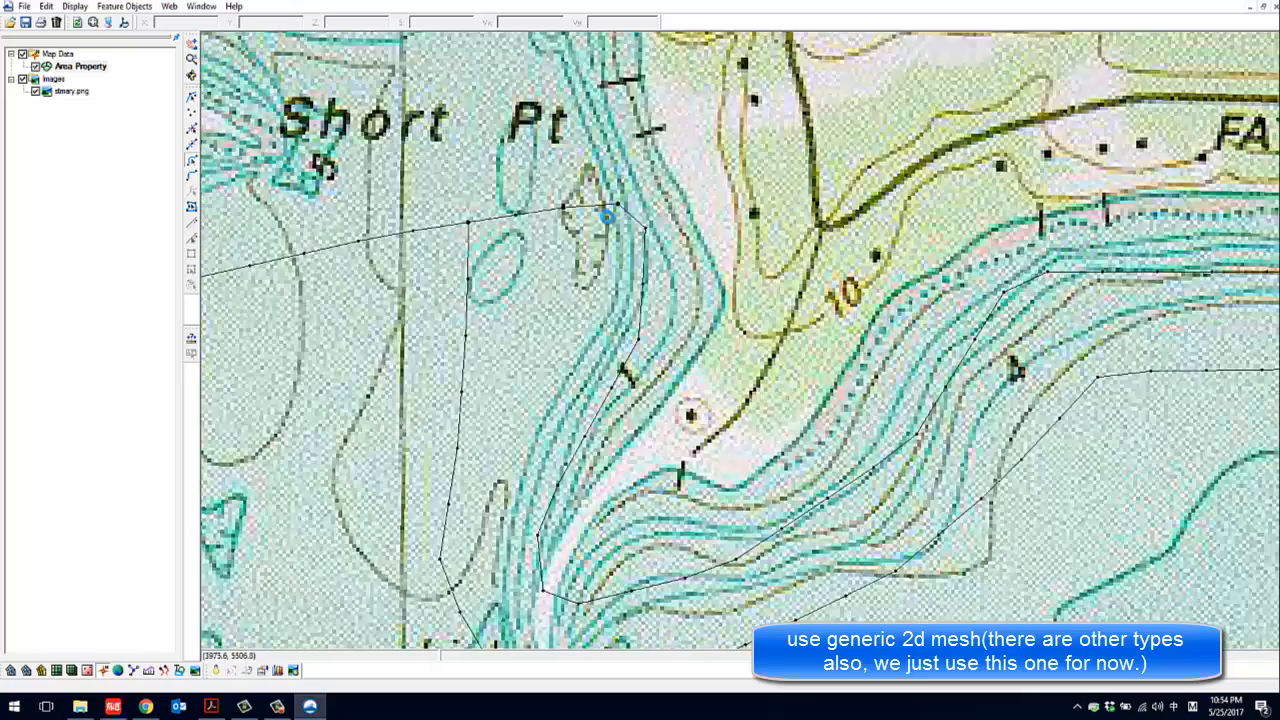
# Examine the feature arcs and corner vertices from the Short Pt cross-section down to the southern river boundary near Orchard Pt
pyautogui.scroll(1, 606, 217)
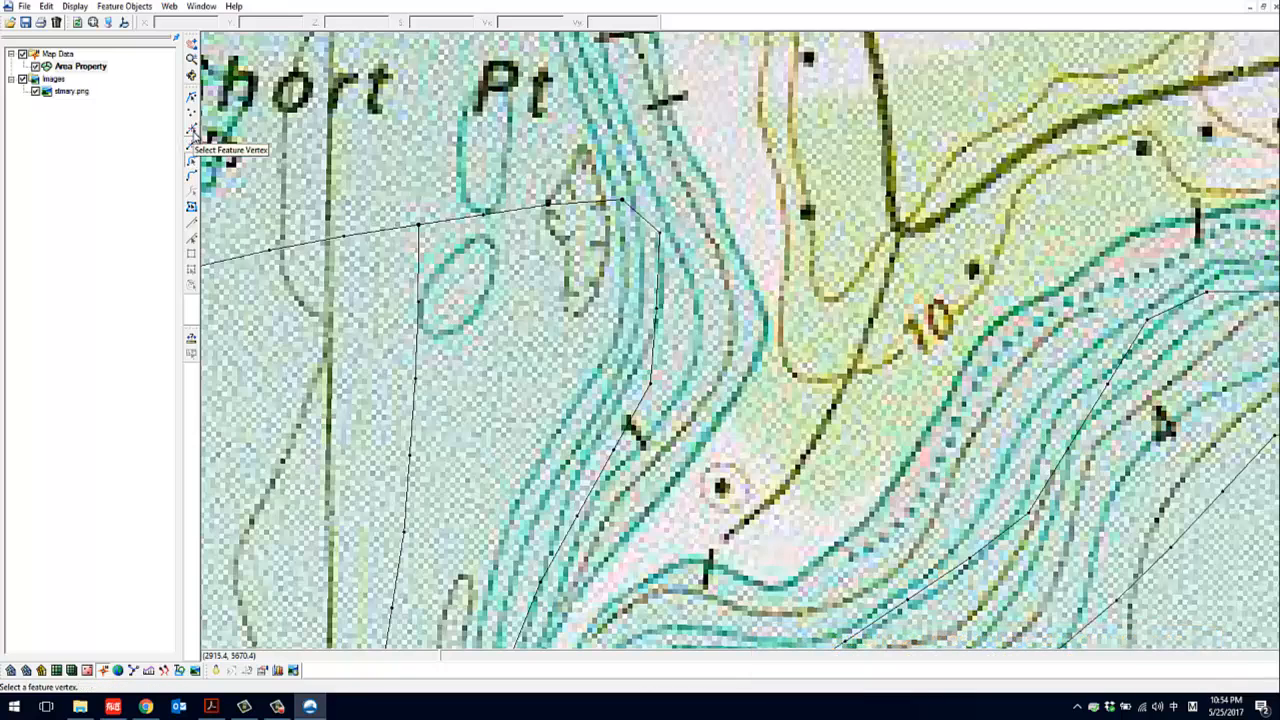
pyautogui.click(192, 131)
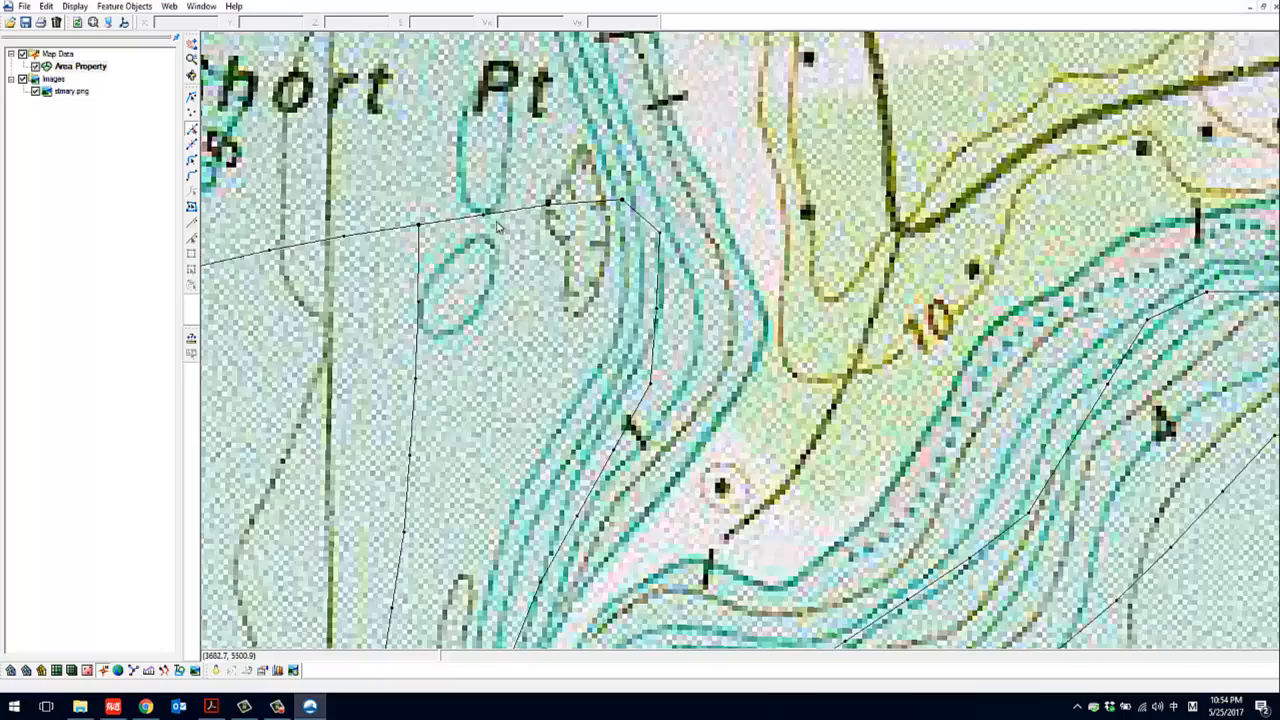
pyautogui.scroll(-3, 498, 228)
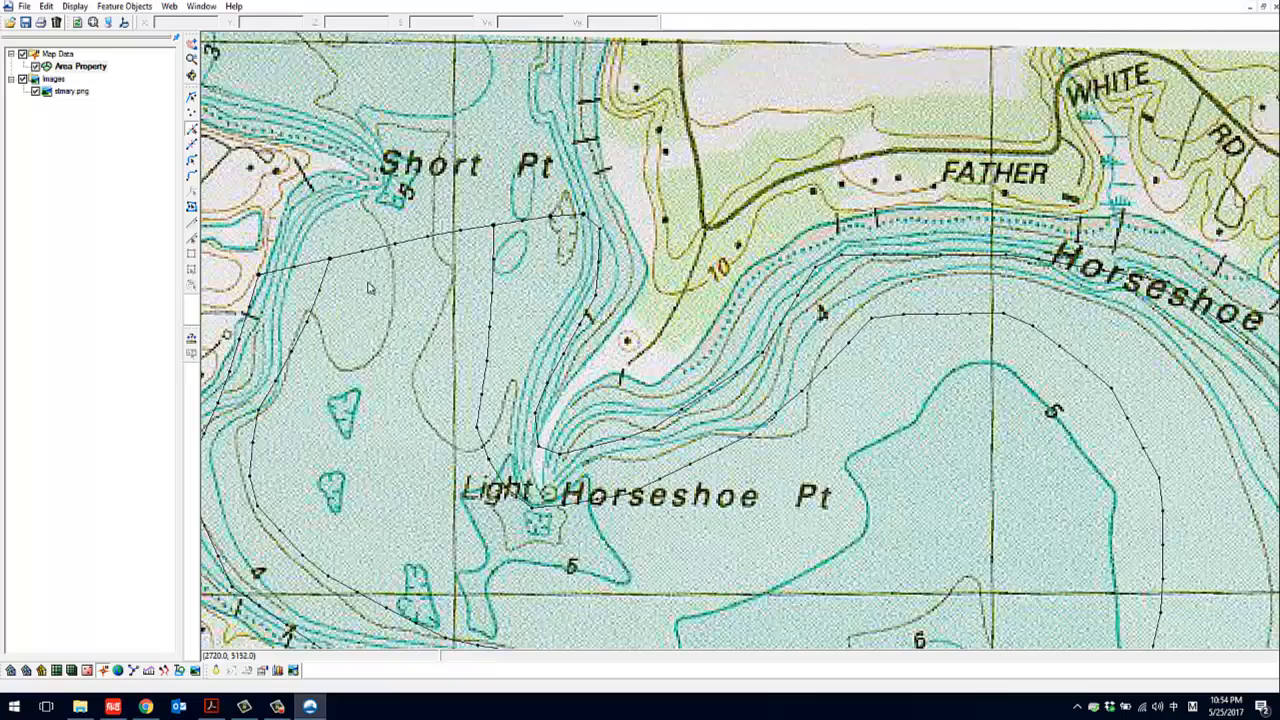
pyautogui.scroll(-4, 451, 220)
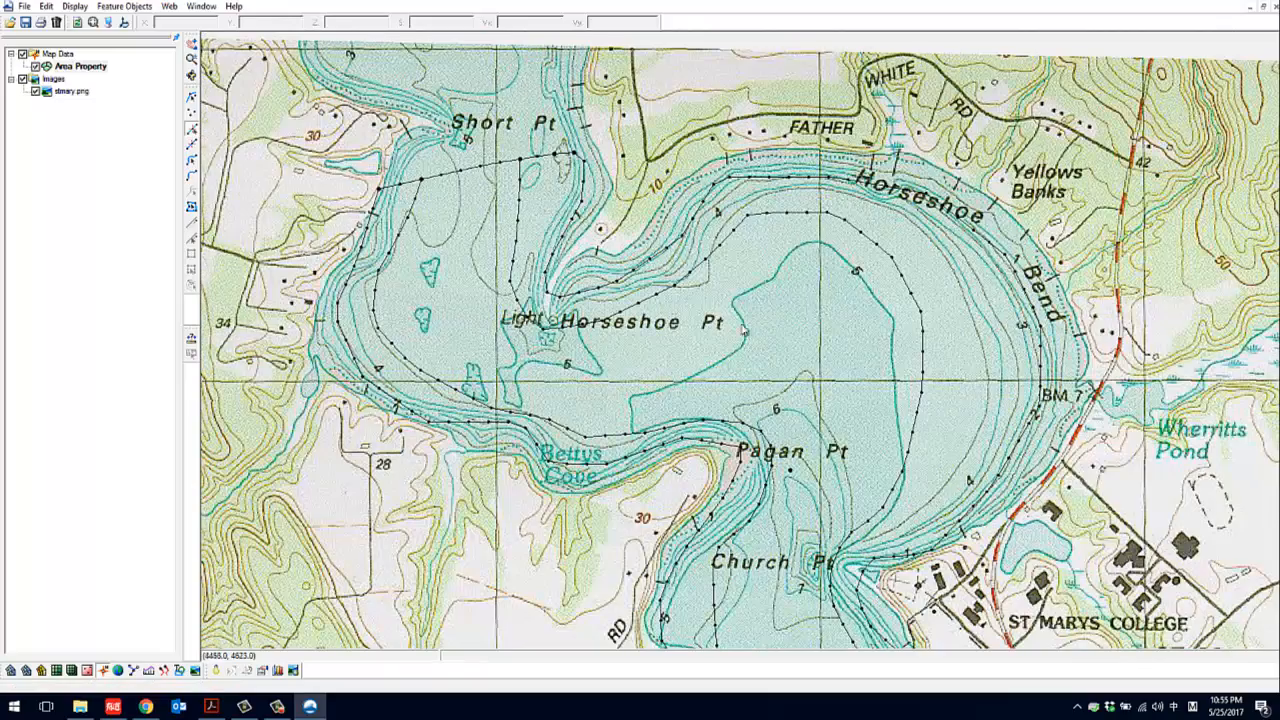
pyautogui.scroll(-1, 743, 330)
pyautogui.moveTo(797, 426); pyautogui.dragTo(738, 168)
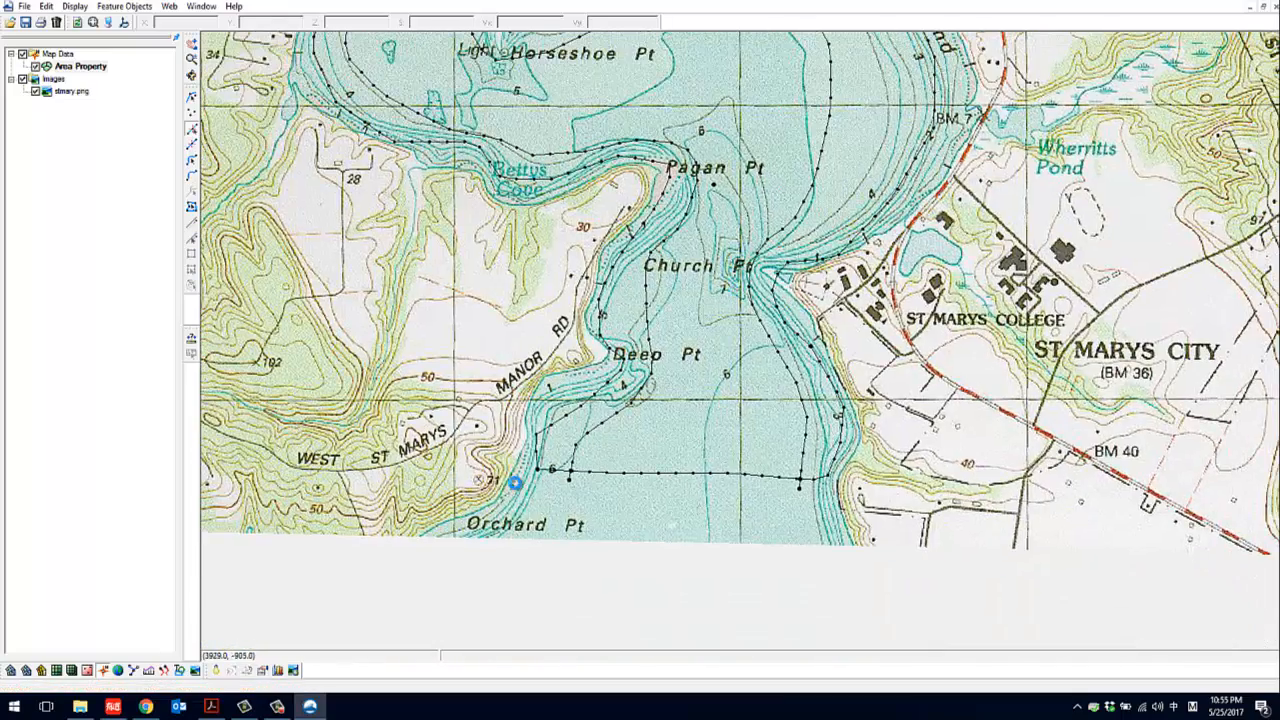
pyautogui.scroll(2, 910, 490)
pyautogui.scroll(4, 940, 497)
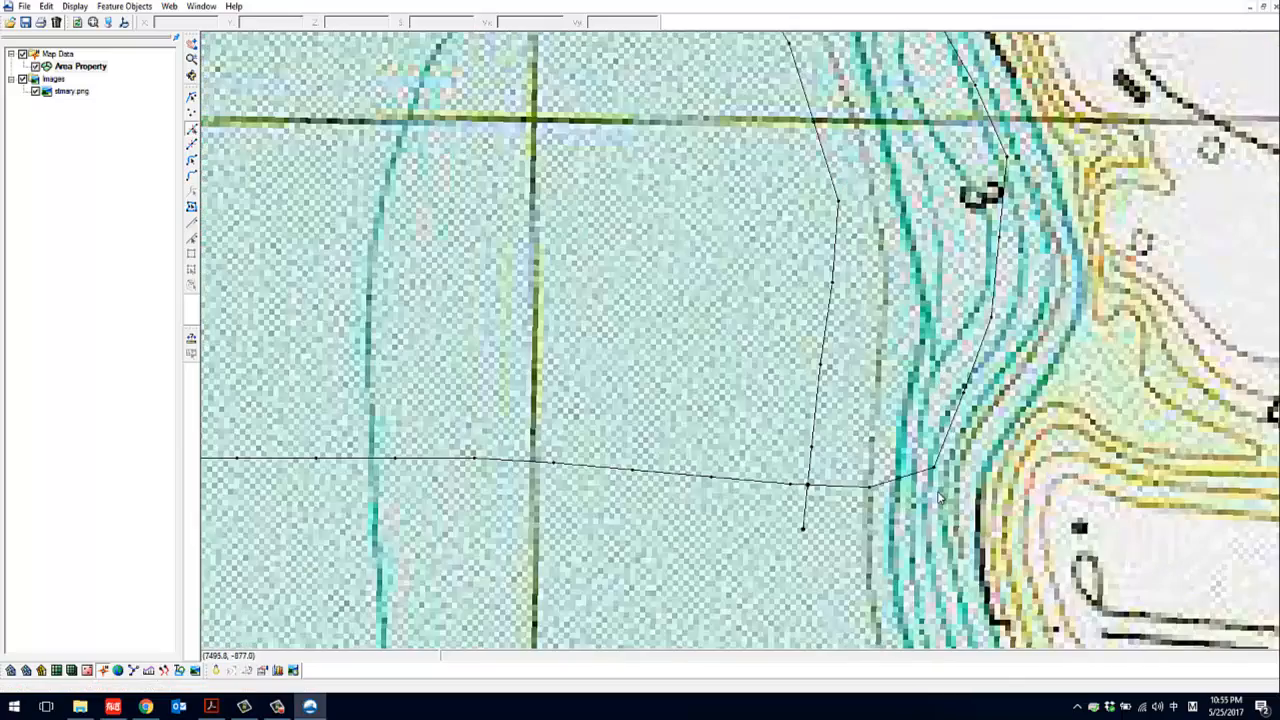
# Convert the southeast corner vertex, where the east bank arc meets the southern boundary, to a node
pyautogui.click(935, 468)
pyautogui.scroll(1, 948, 455)
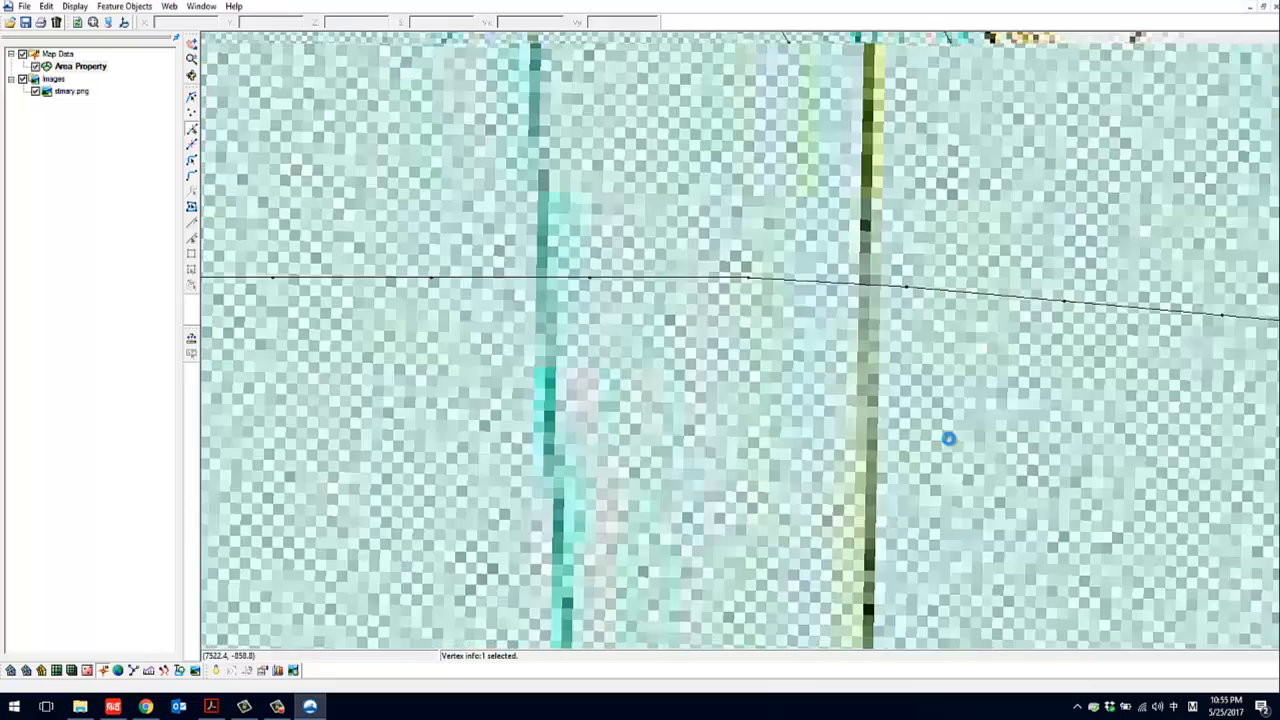
pyautogui.scroll(-2, 948, 438)
pyautogui.scroll(-2, 798, 398)
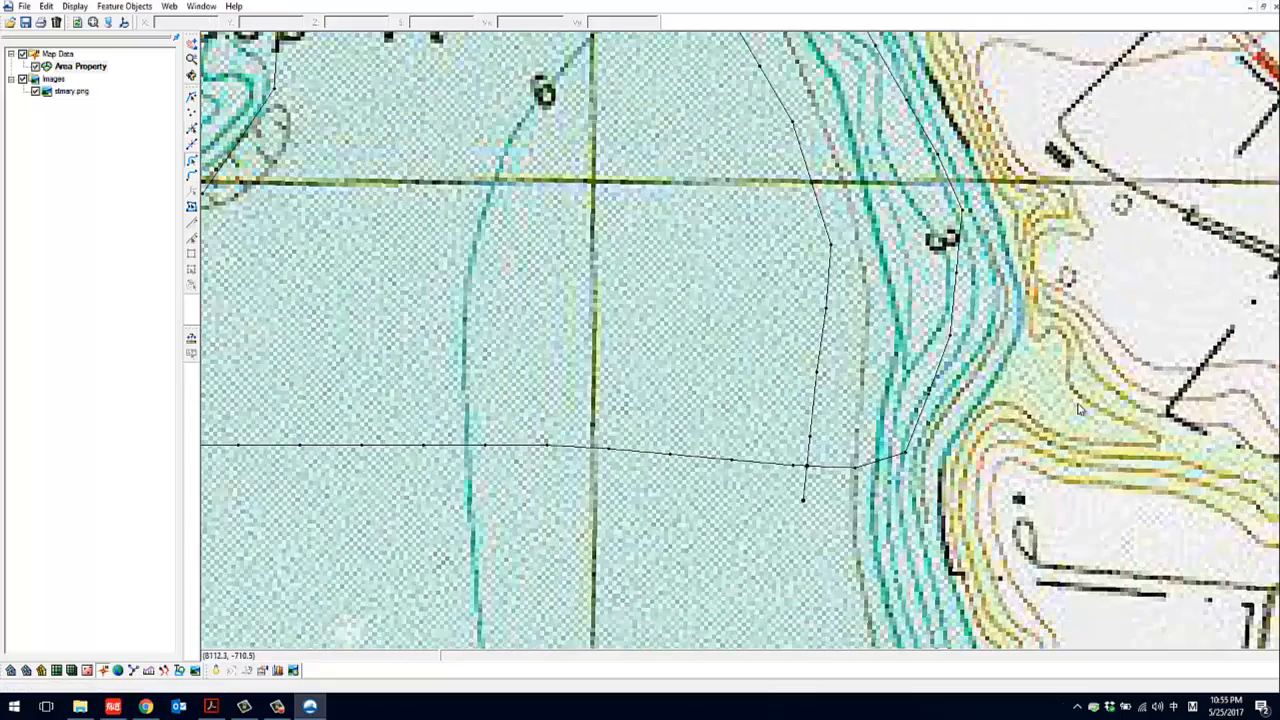
pyautogui.click(936, 370)
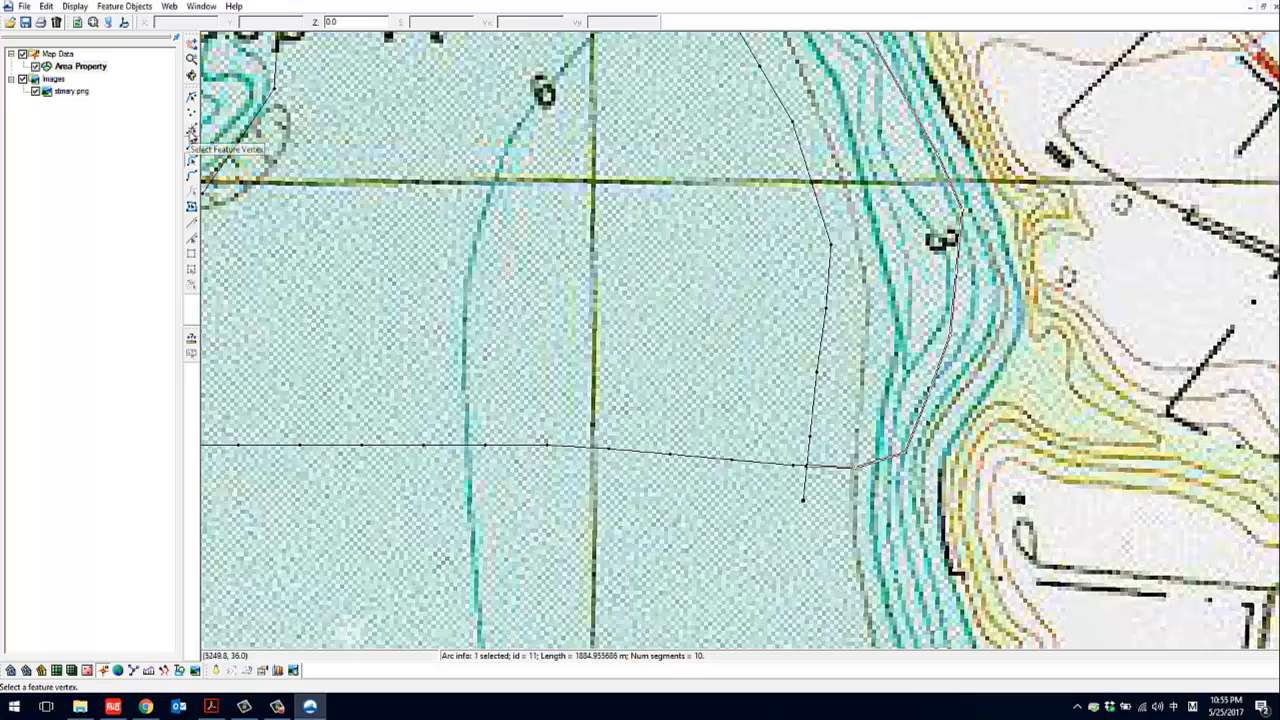
pyautogui.click(191, 131)
pyautogui.moveTo(897, 442); pyautogui.dragTo(916, 461)
pyautogui.hotkey('ctrl', 'c')
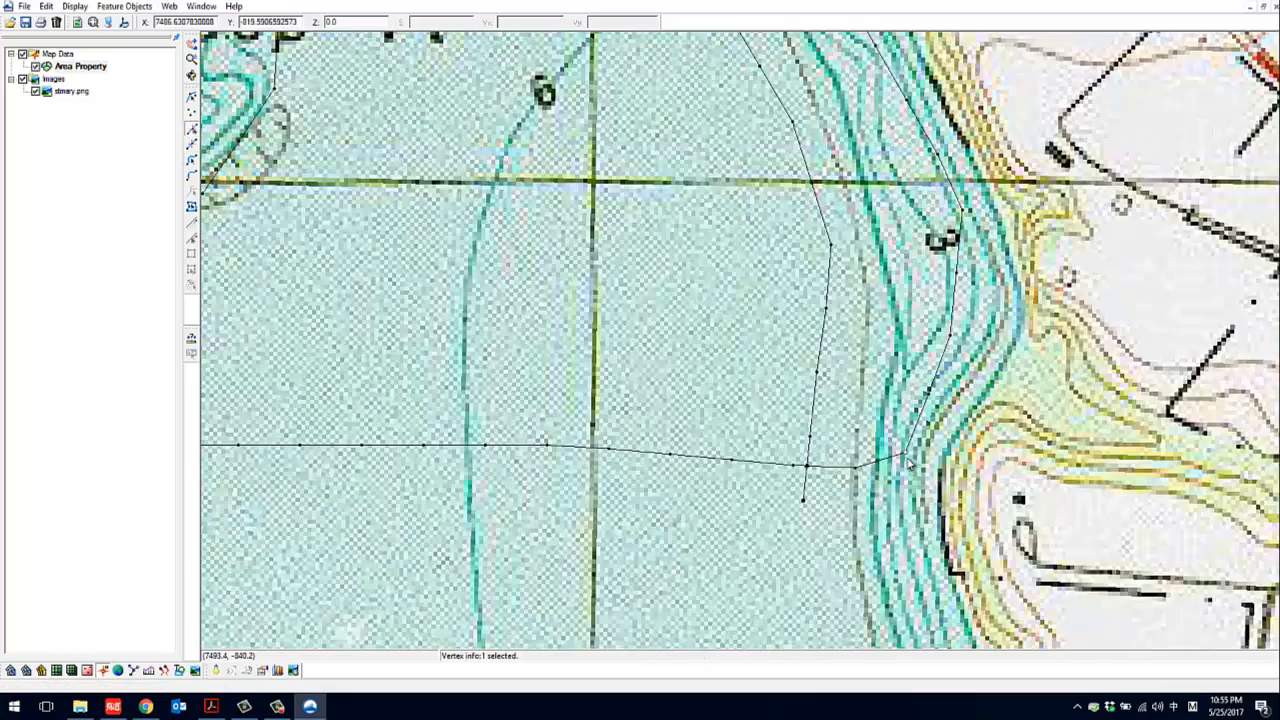
pyautogui.rightClick(907, 454)
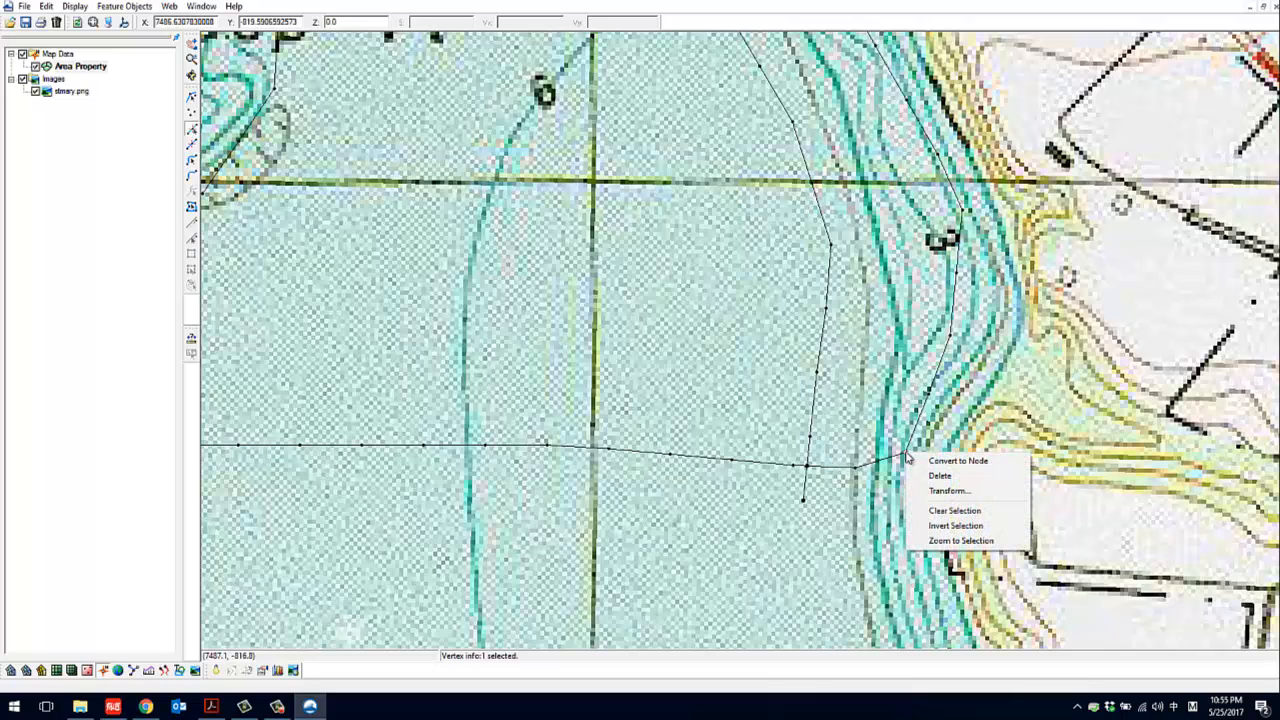
pyautogui.click(930, 460)
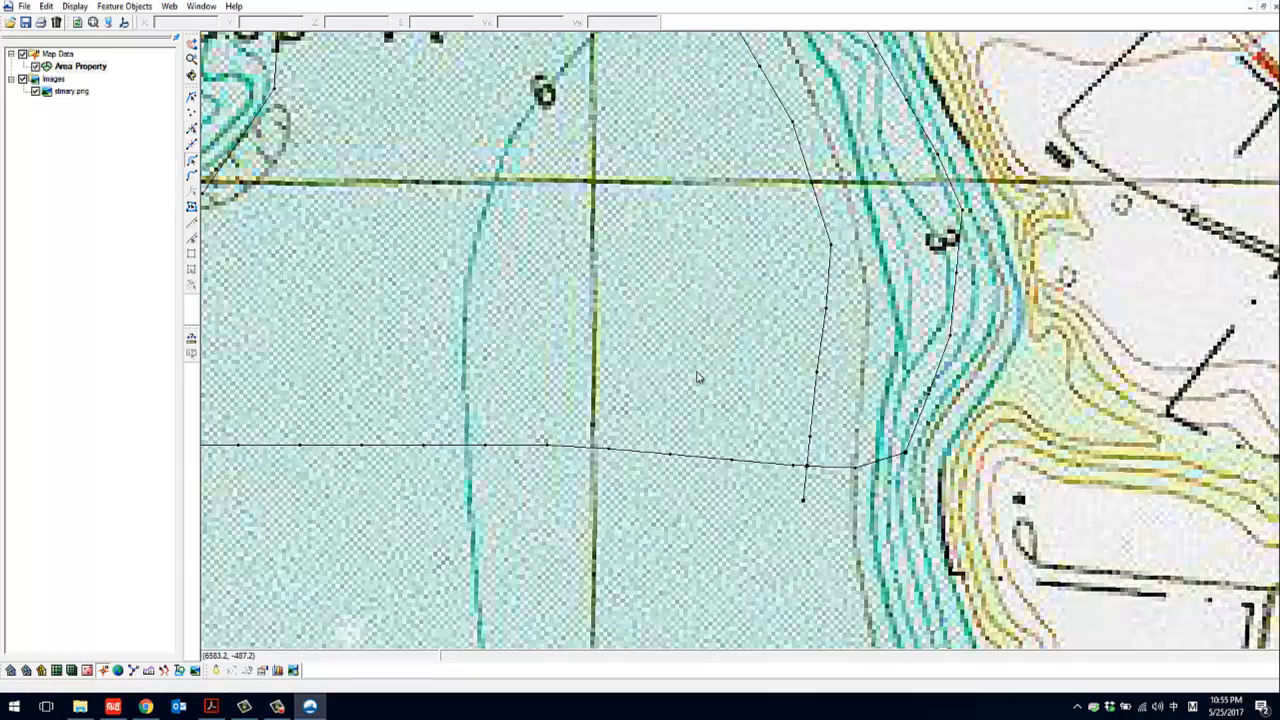
# Select the east bank arc and the short southern boundary arc in turn to check that they are separate
pyautogui.click(925, 415)
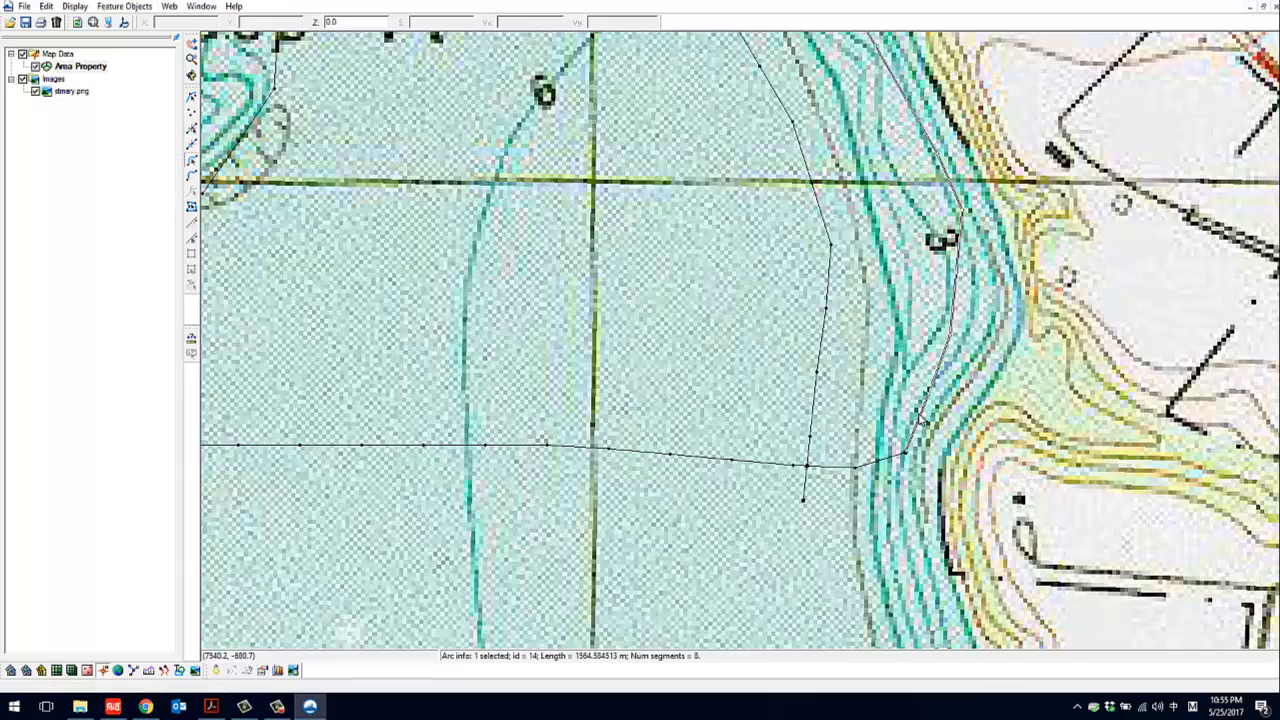
pyautogui.click(872, 465)
pyautogui.scroll(-1, 866, 443)
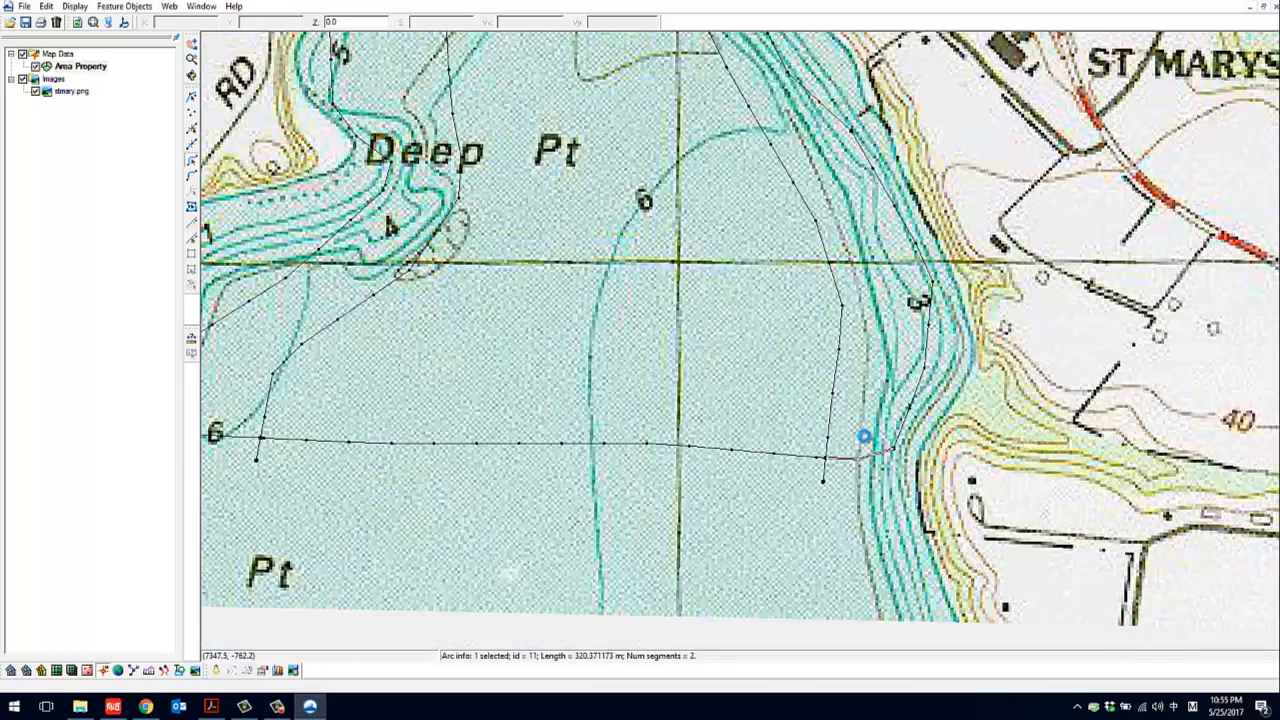
# Select the east bank, central channel and west bank polygons one after another to check their extents
pyautogui.click(191, 209)
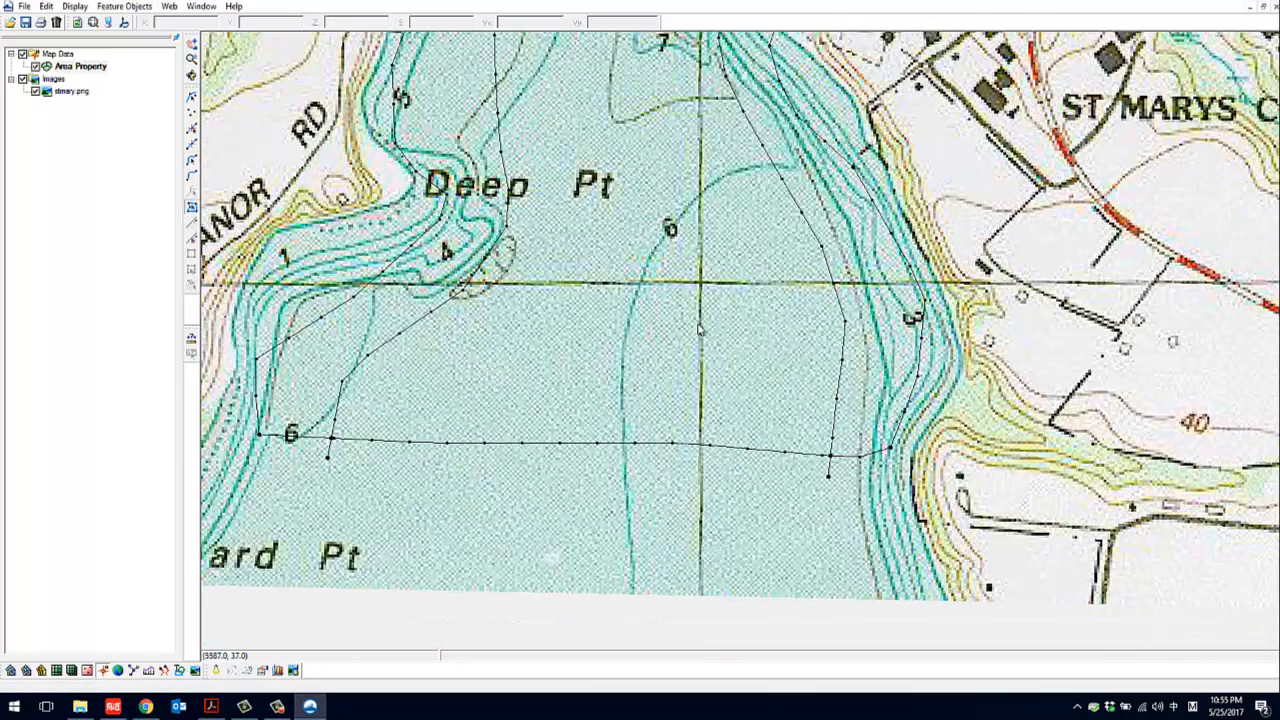
pyautogui.click(880, 364)
pyautogui.click(778, 361)
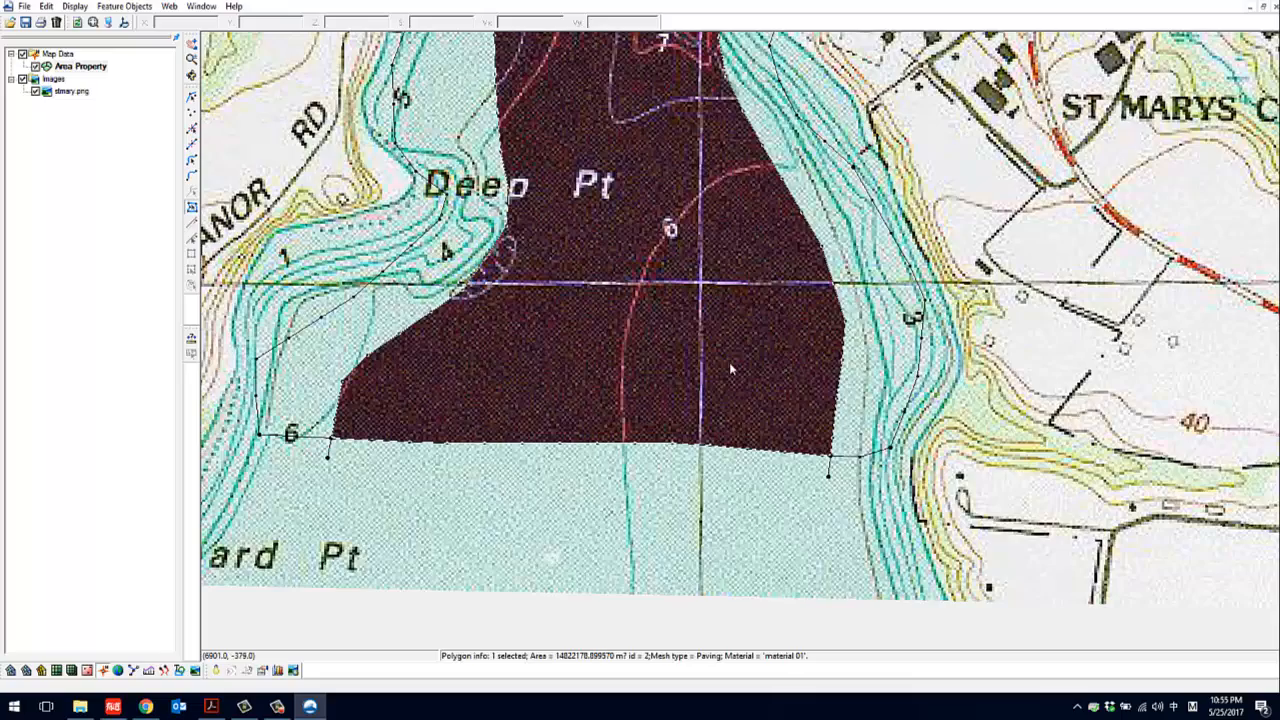
pyautogui.scroll(-1, 816, 385)
pyautogui.scroll(-1, 816, 385)
pyautogui.click(600, 235)
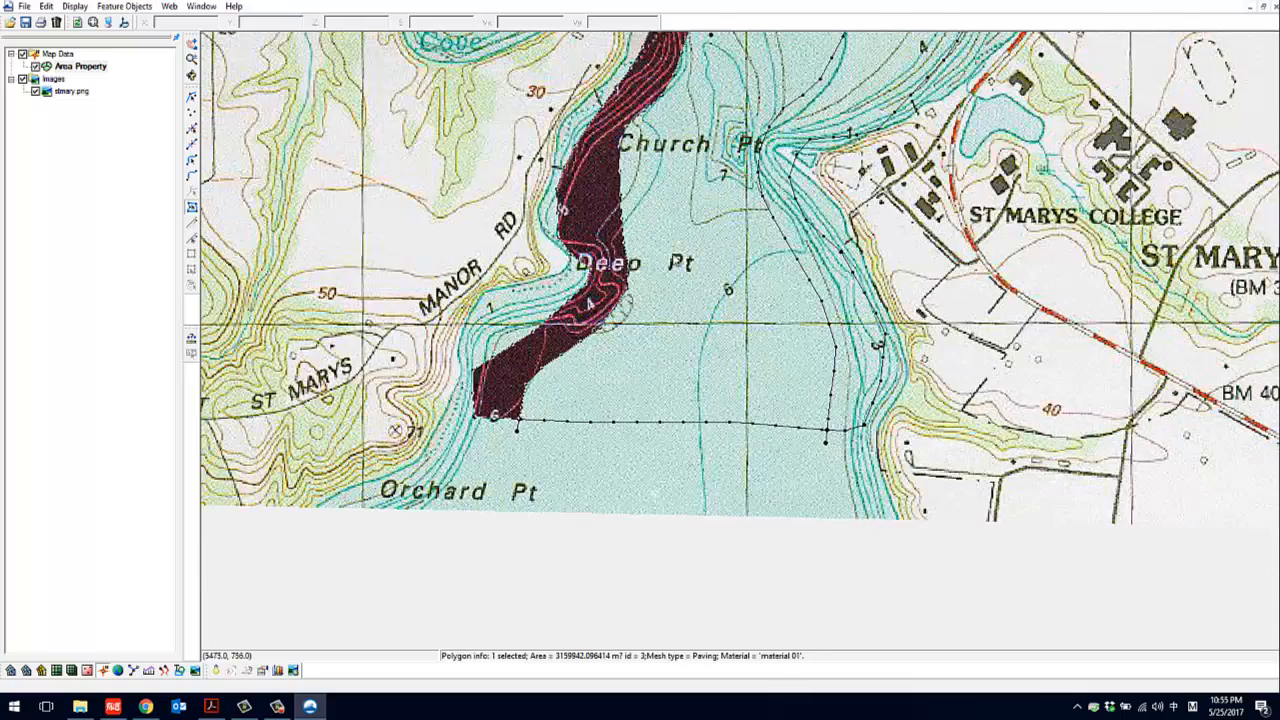
pyautogui.scroll(-1, 762, 332)
pyautogui.moveTo(762, 260); pyautogui.dragTo(772, 414)
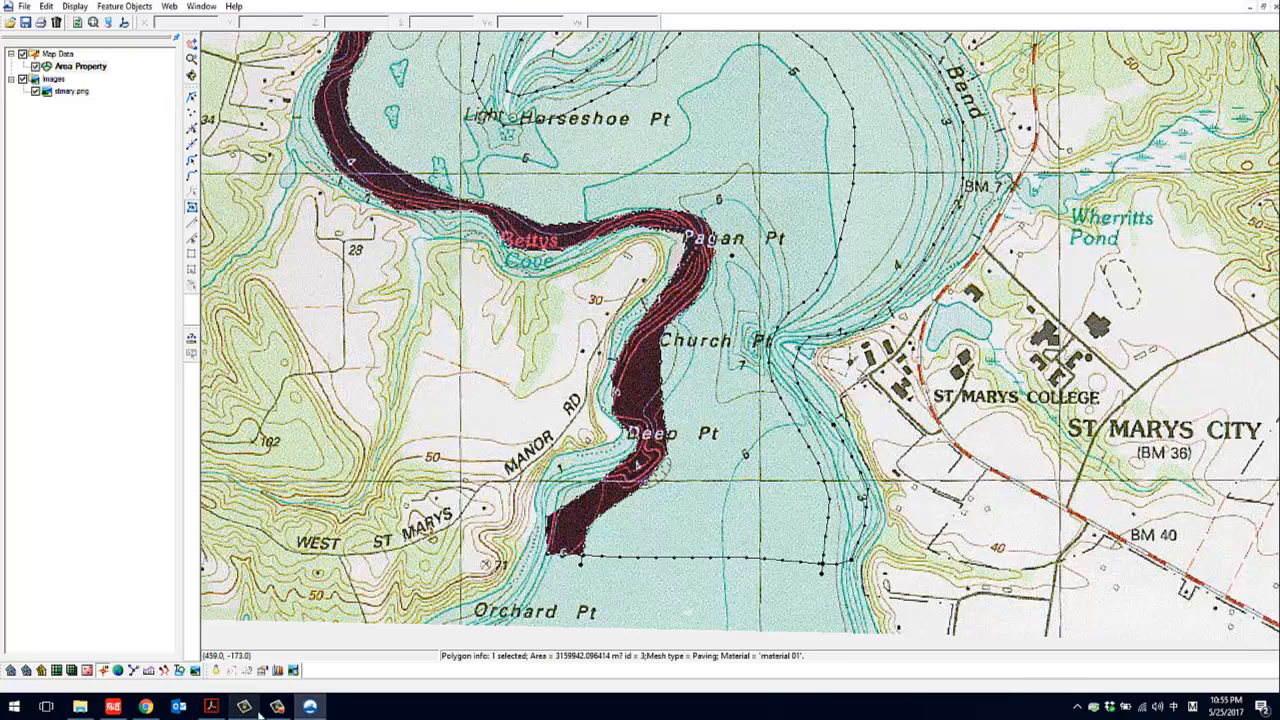
pyautogui.click(310, 706)
pyautogui.click(1218, 646)
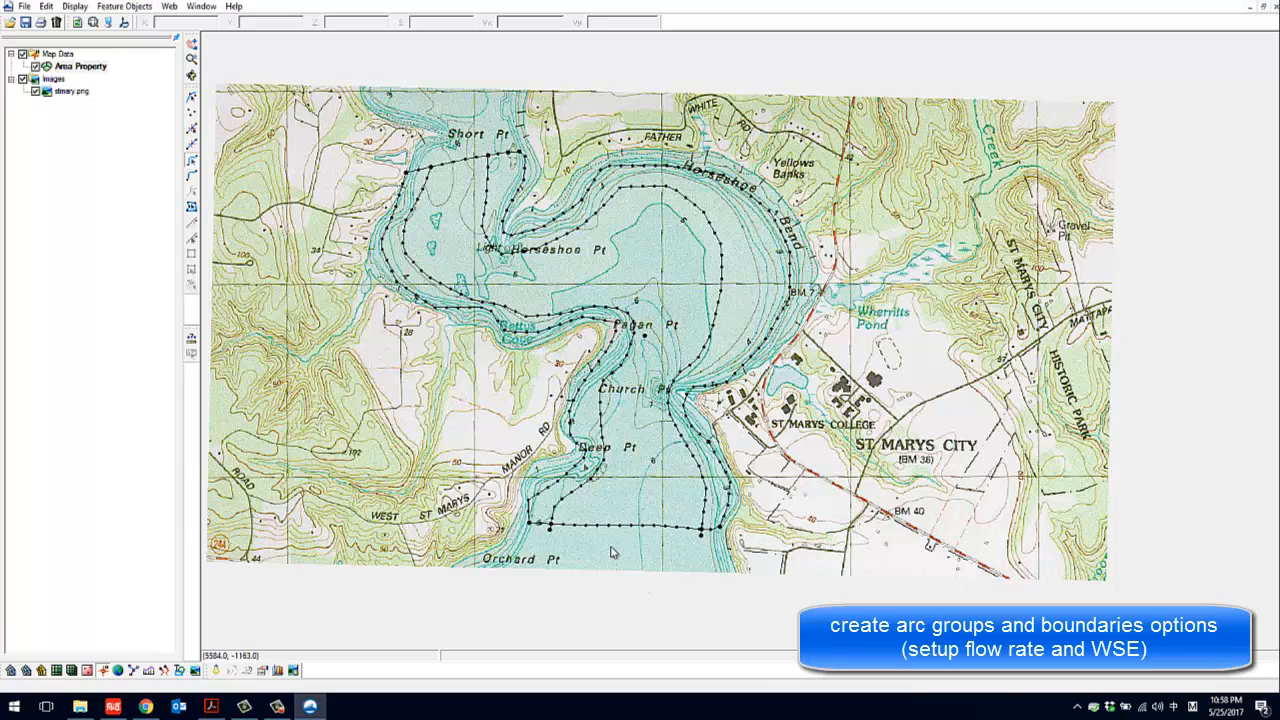
# Combine the four feature arcs of the northern boundary near Short Pt into an arc group and select the group to check it
pyautogui.click(422, 171)
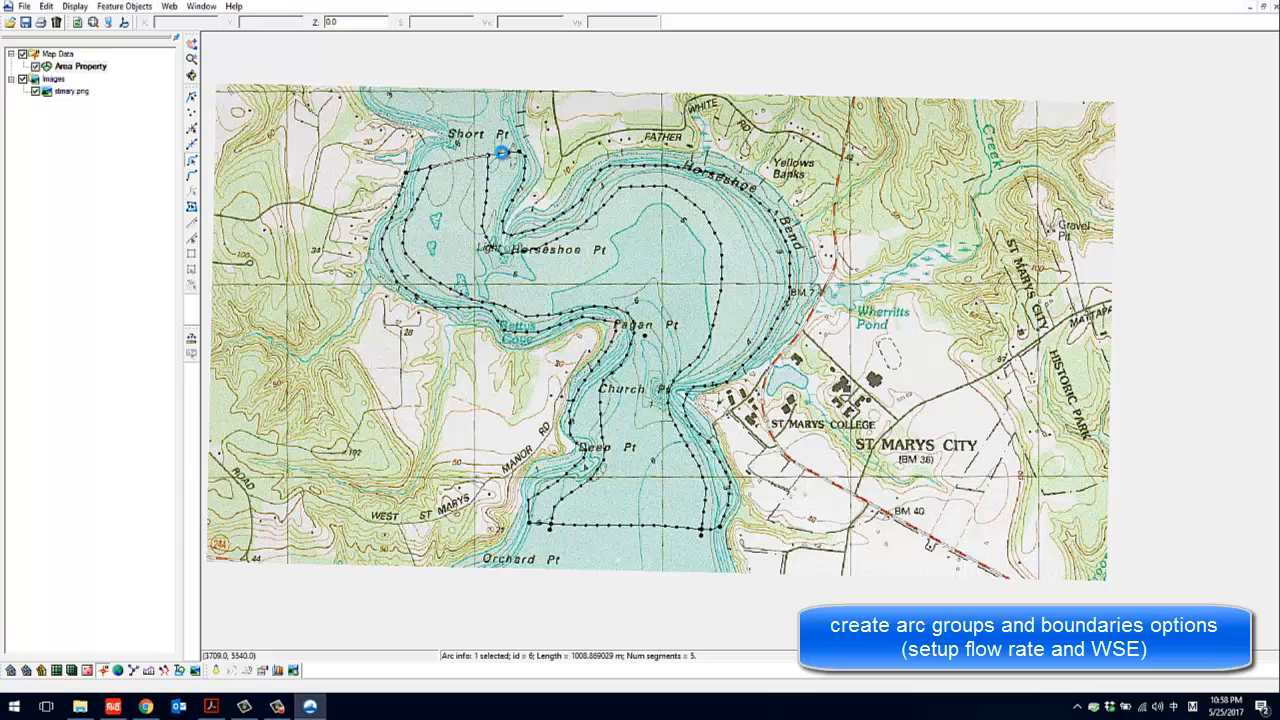
pyautogui.click(513, 156)
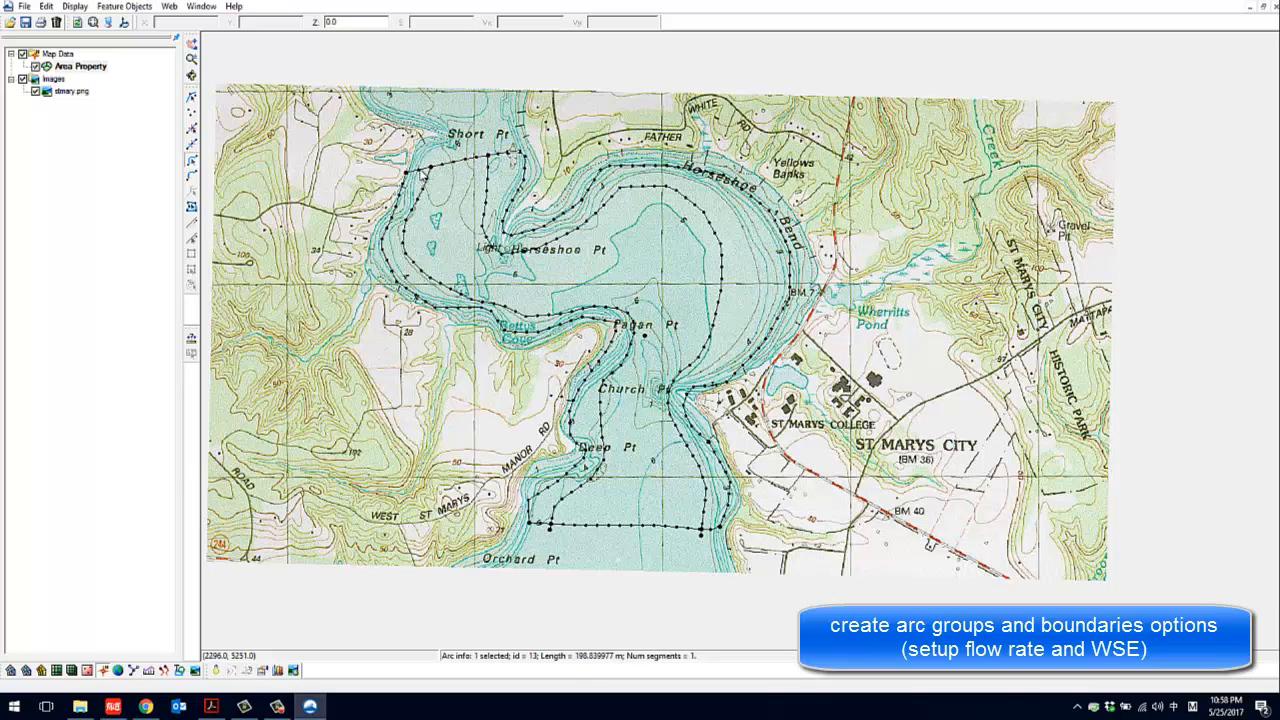
pyautogui.keyDown('shift'); pyautogui.click(455, 164); pyautogui.keyUp('shift')
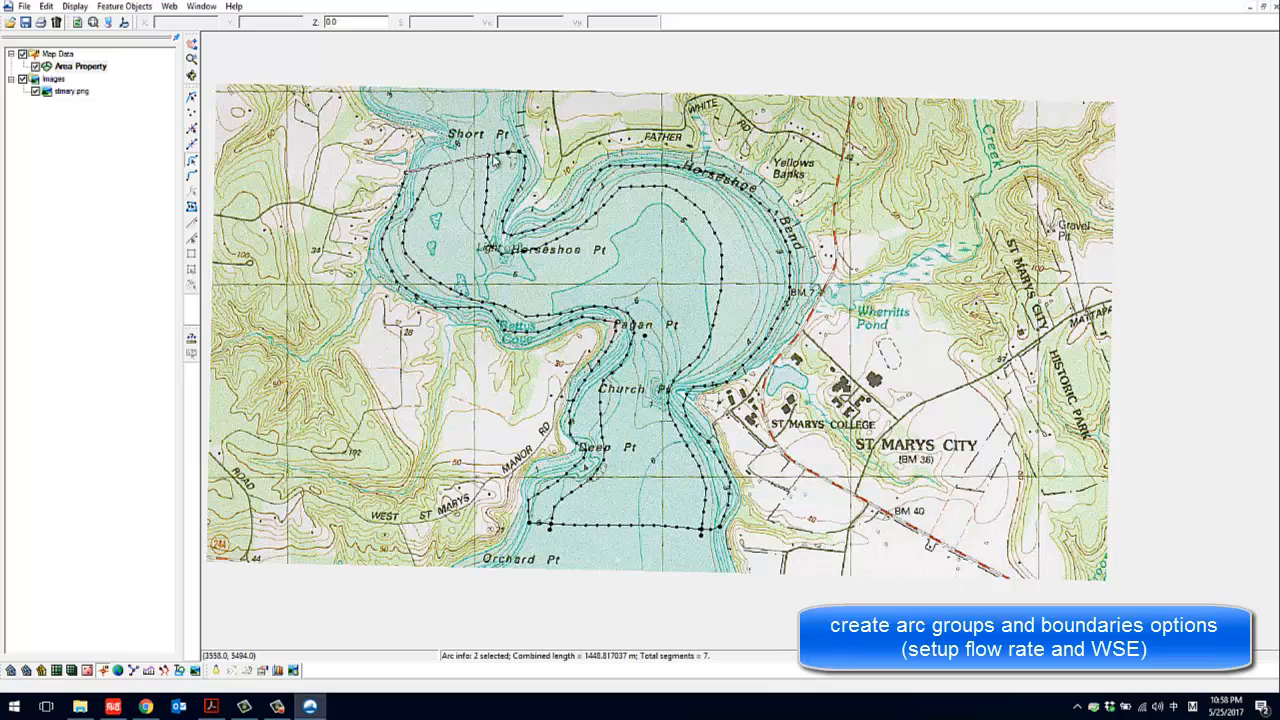
pyautogui.keyDown('shift'); pyautogui.click(499, 157); pyautogui.keyUp('shift')
pyautogui.rightClick(514, 156)
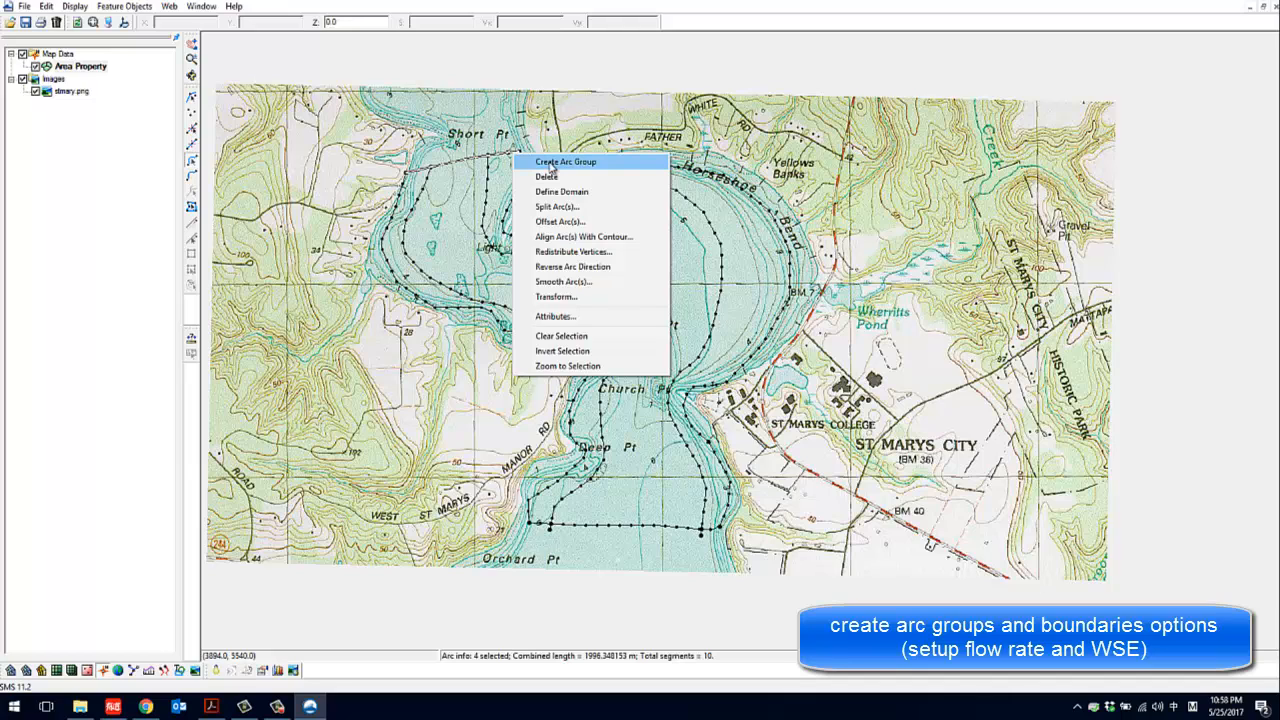
pyautogui.click(550, 163)
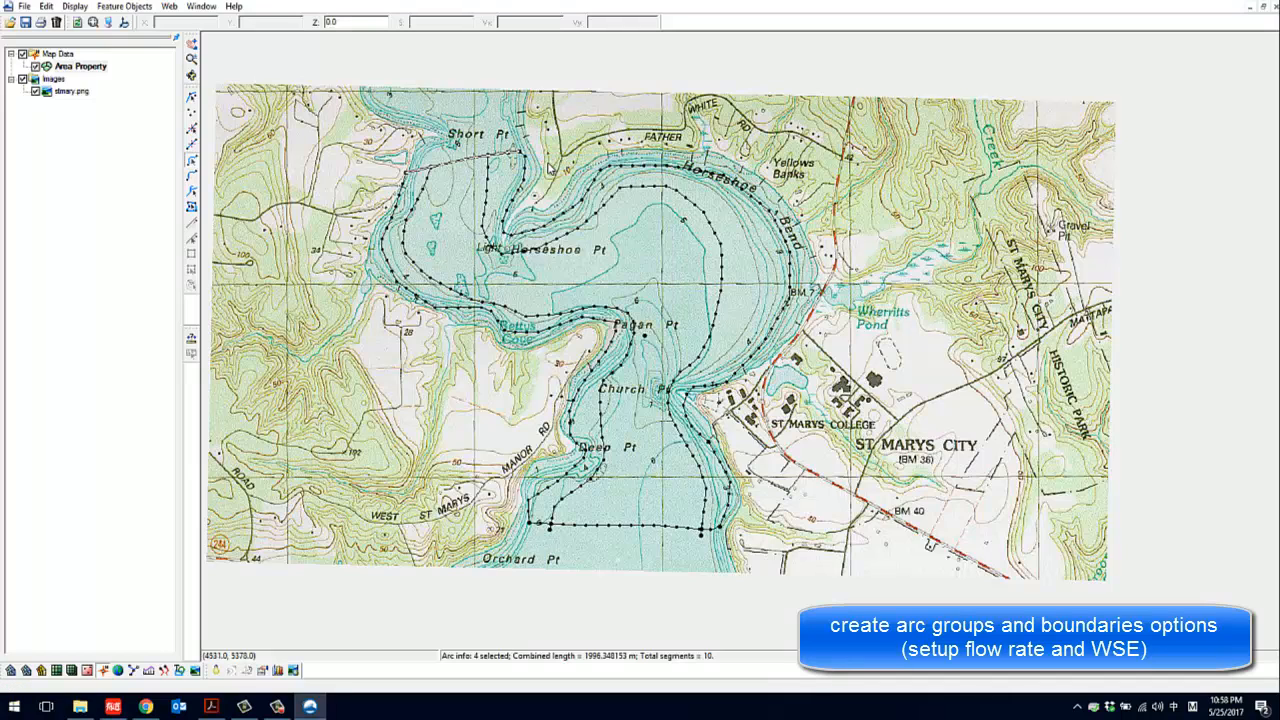
pyautogui.click(195, 195)
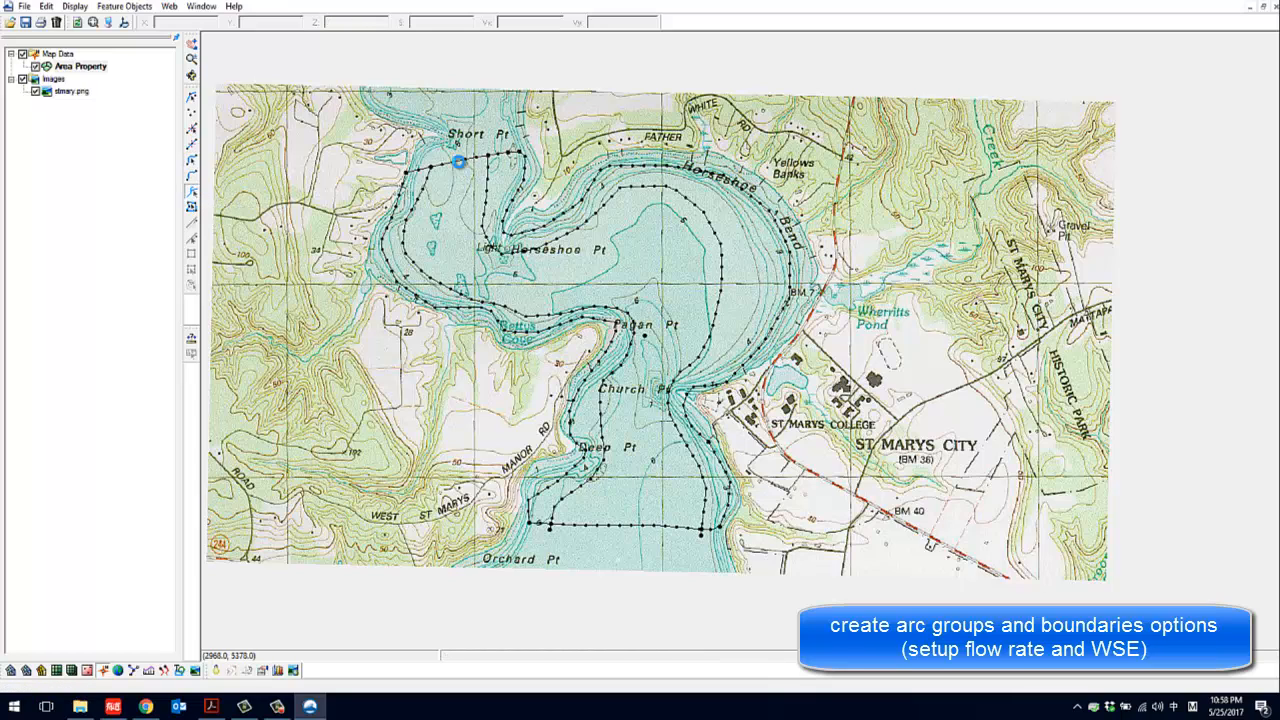
pyautogui.click(458, 162)
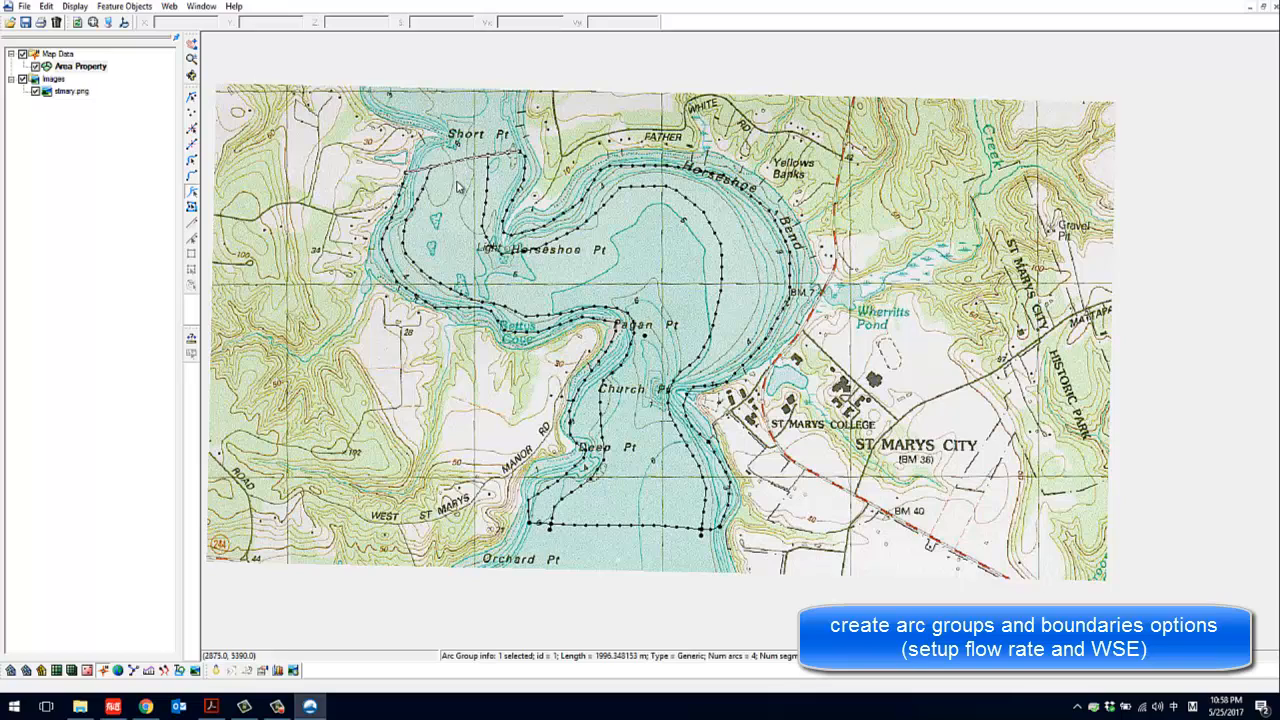
# Combine the three feature arcs of the southern boundary near Orchard Pt into an arc group and select the group to check it
pyautogui.click(193, 163)
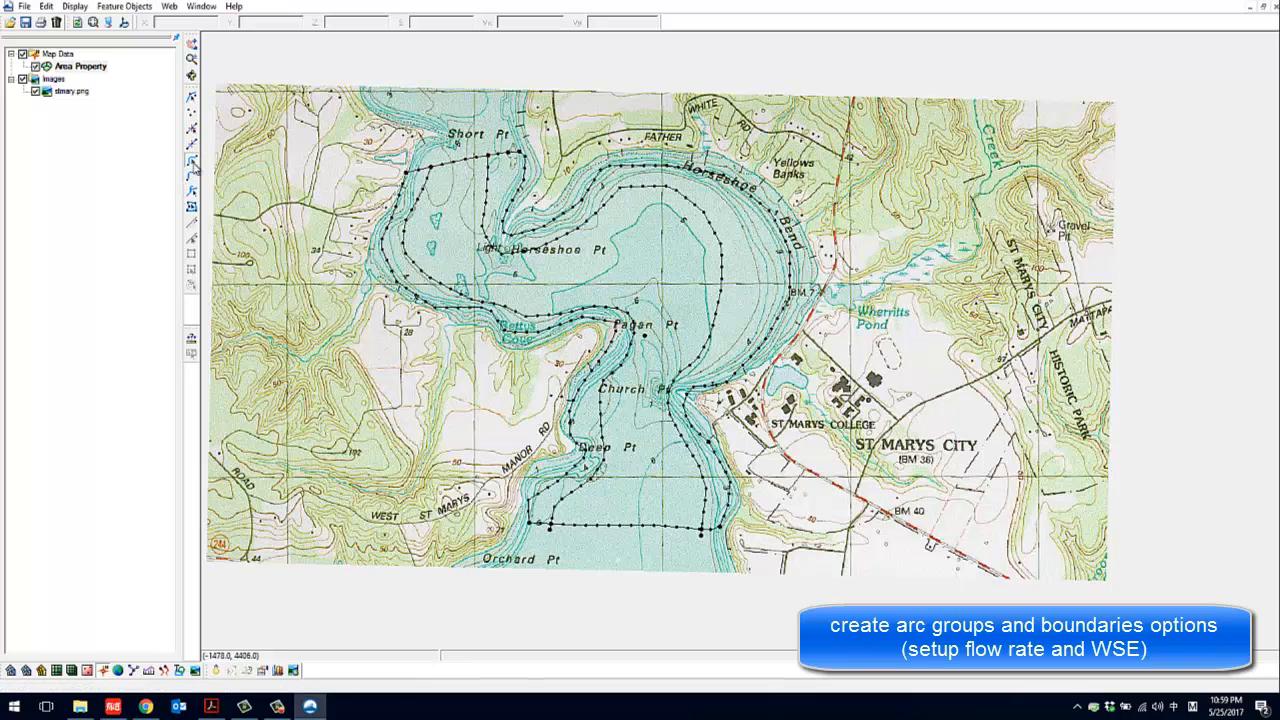
pyautogui.keyDown('shift'); pyautogui.click(580, 526); pyautogui.keyUp('shift')
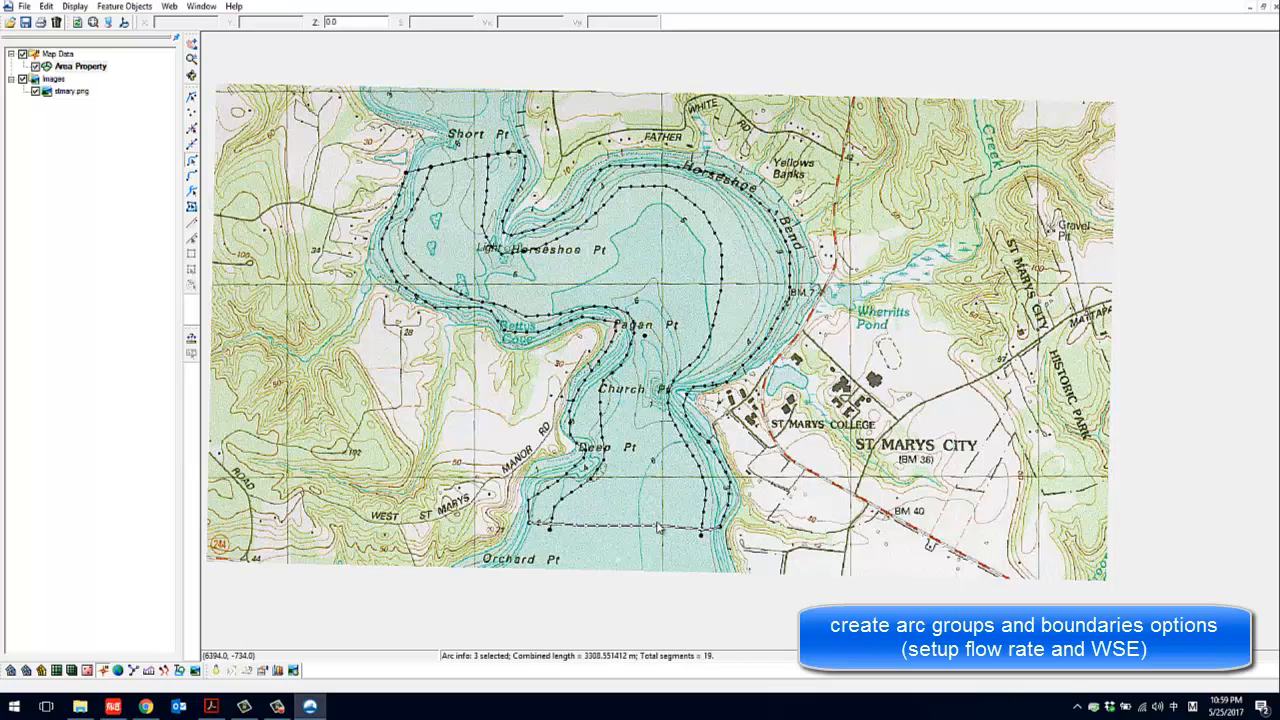
pyautogui.rightClick(658, 528)
pyautogui.click(692, 303)
pyautogui.click(191, 190)
pyautogui.click(602, 524)
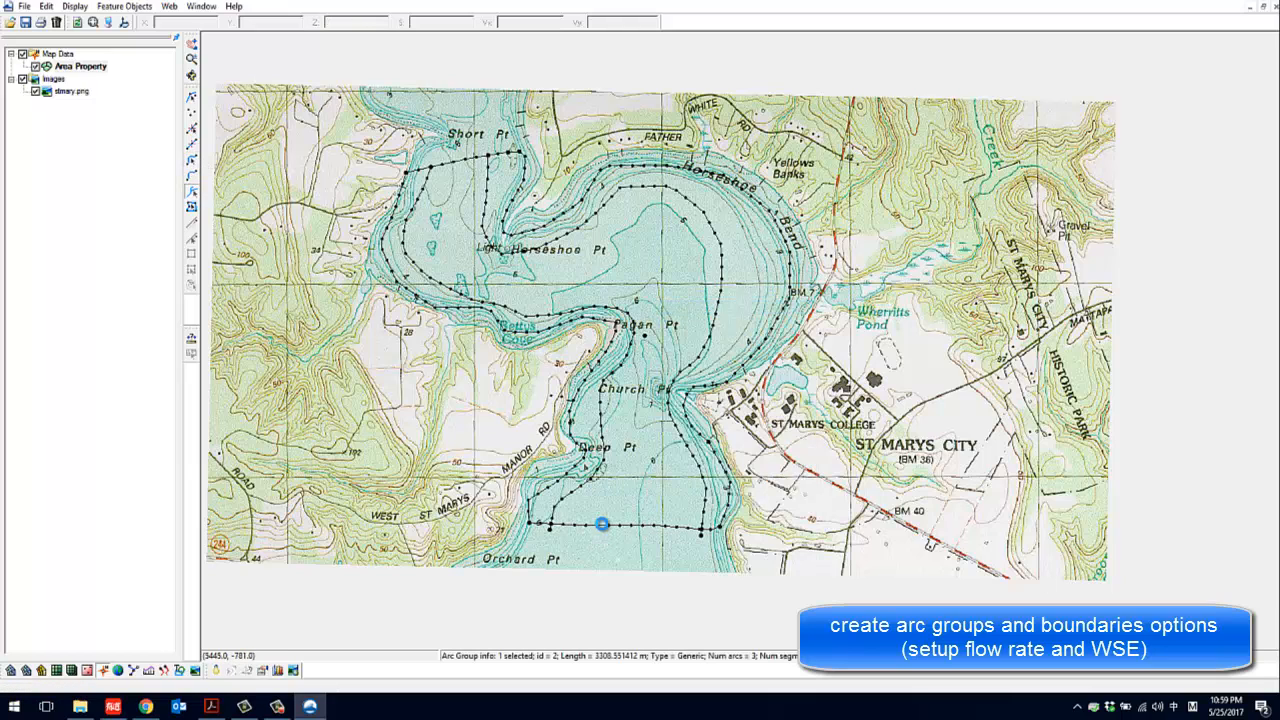
# Set the attribute type of the northern arc group near Short Pt to Boundary Conditions
pyautogui.click(466, 161)
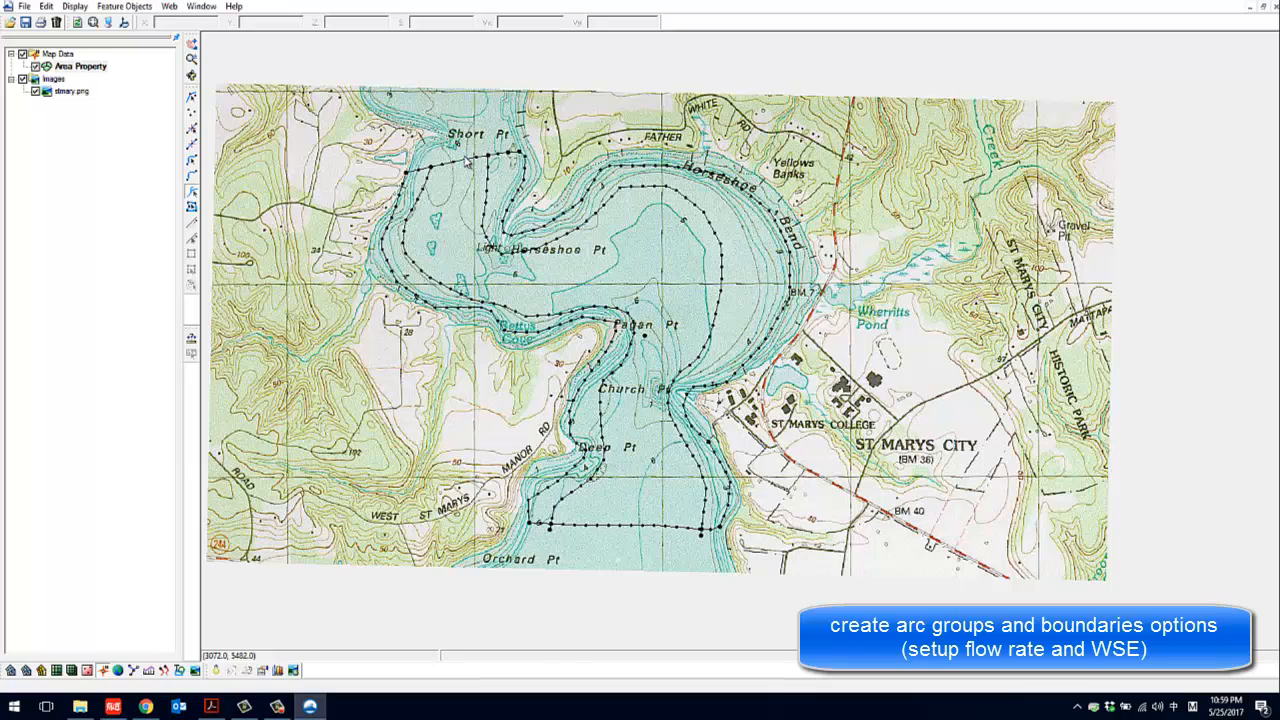
pyautogui.click(465, 161)
pyautogui.rightClick(465, 163)
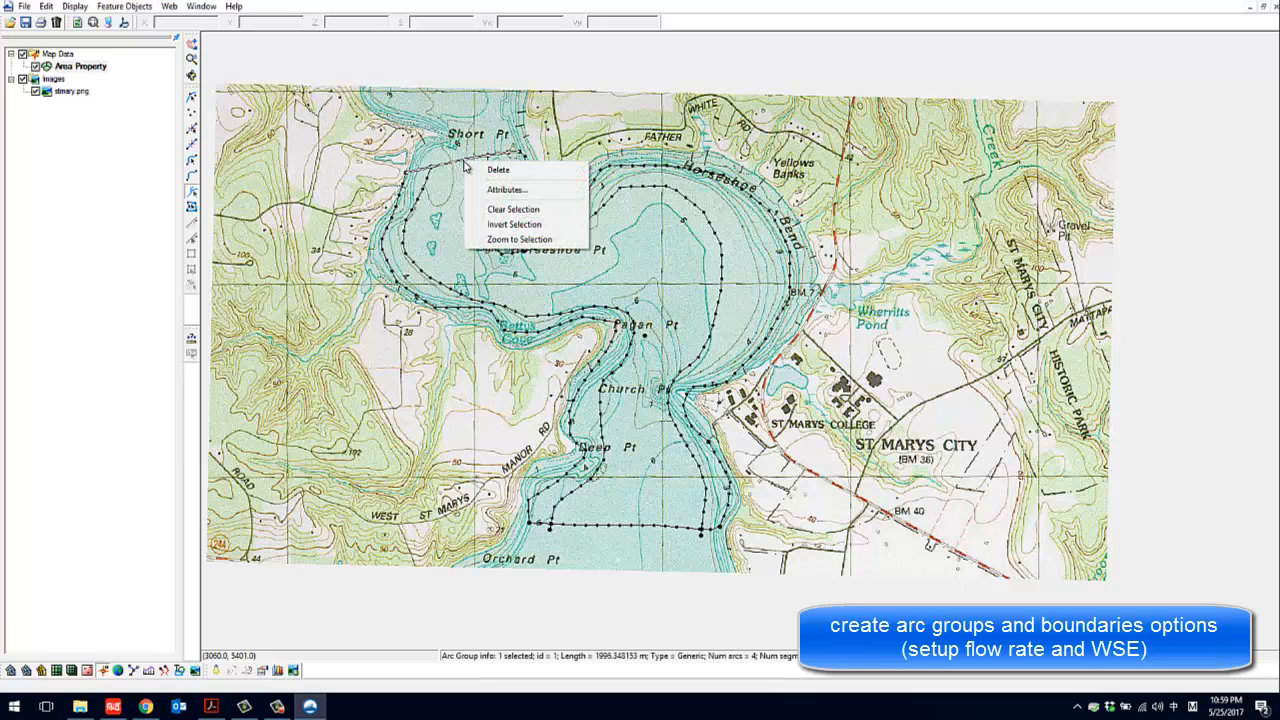
pyautogui.click(507, 191)
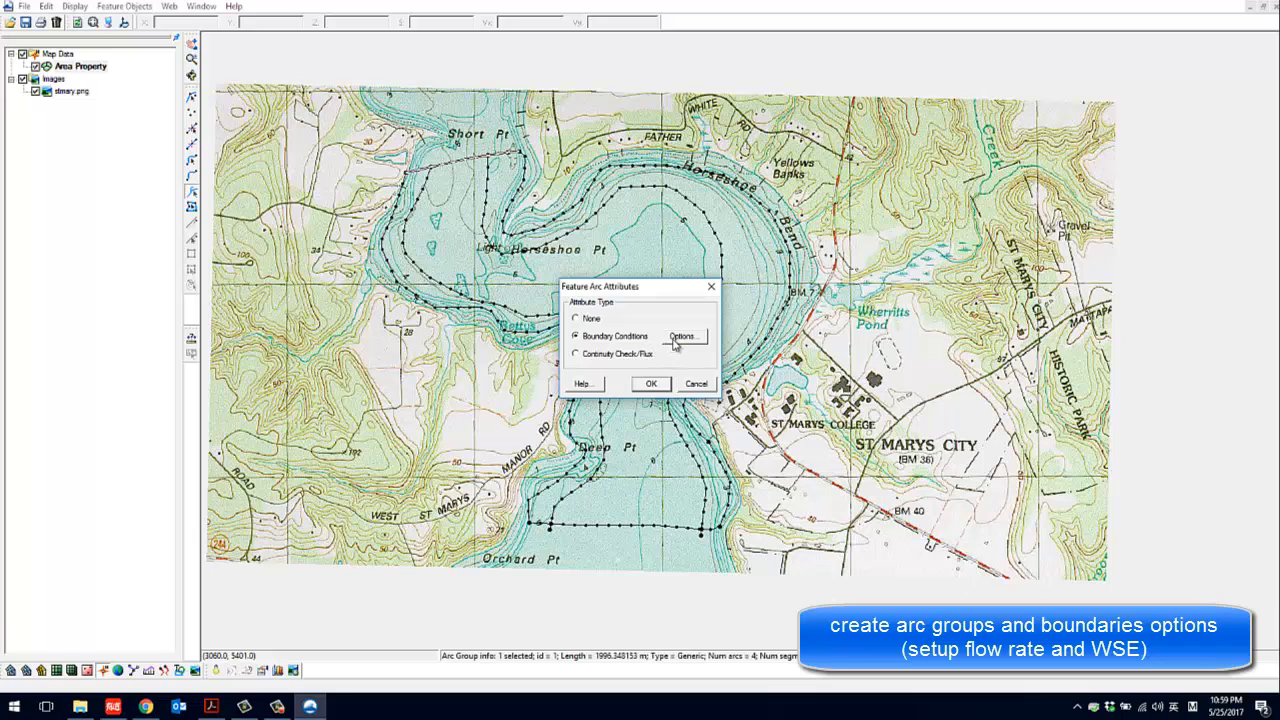
# Enable the flow boundary condition in the boundary options of the northern arc group near Short Pt
pyautogui.click(682, 336)
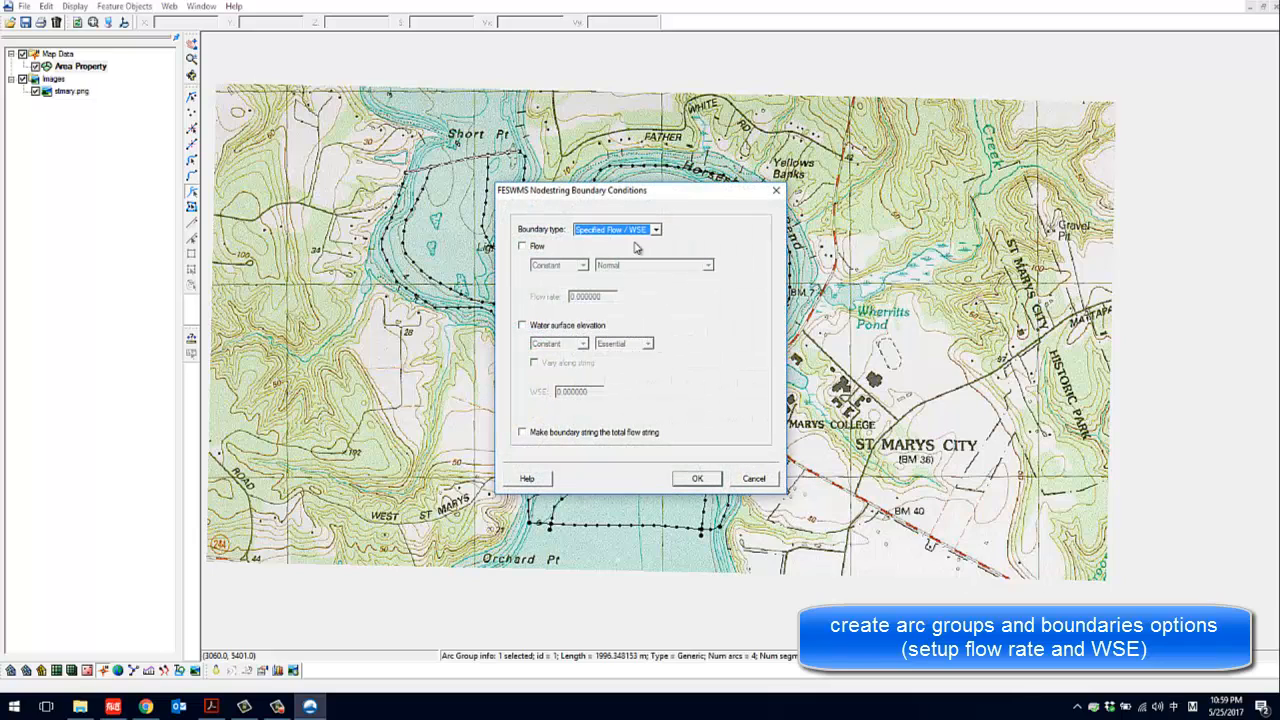
pyautogui.click(776, 190)
pyautogui.click(688, 340)
pyautogui.click(538, 248)
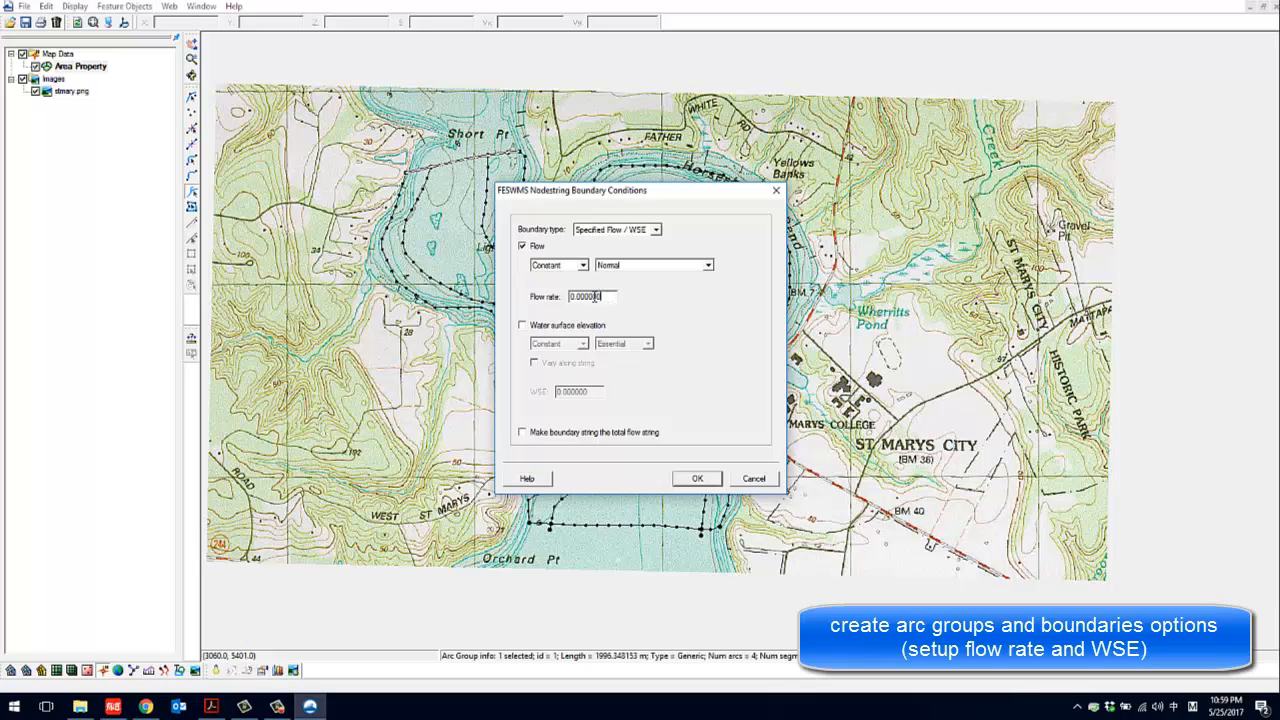
# Set the northern arc group's constant flow rate to 40000 and accept its boundary conditions and attributes
pyautogui.moveTo(597, 297); pyautogui.dragTo(567, 298)
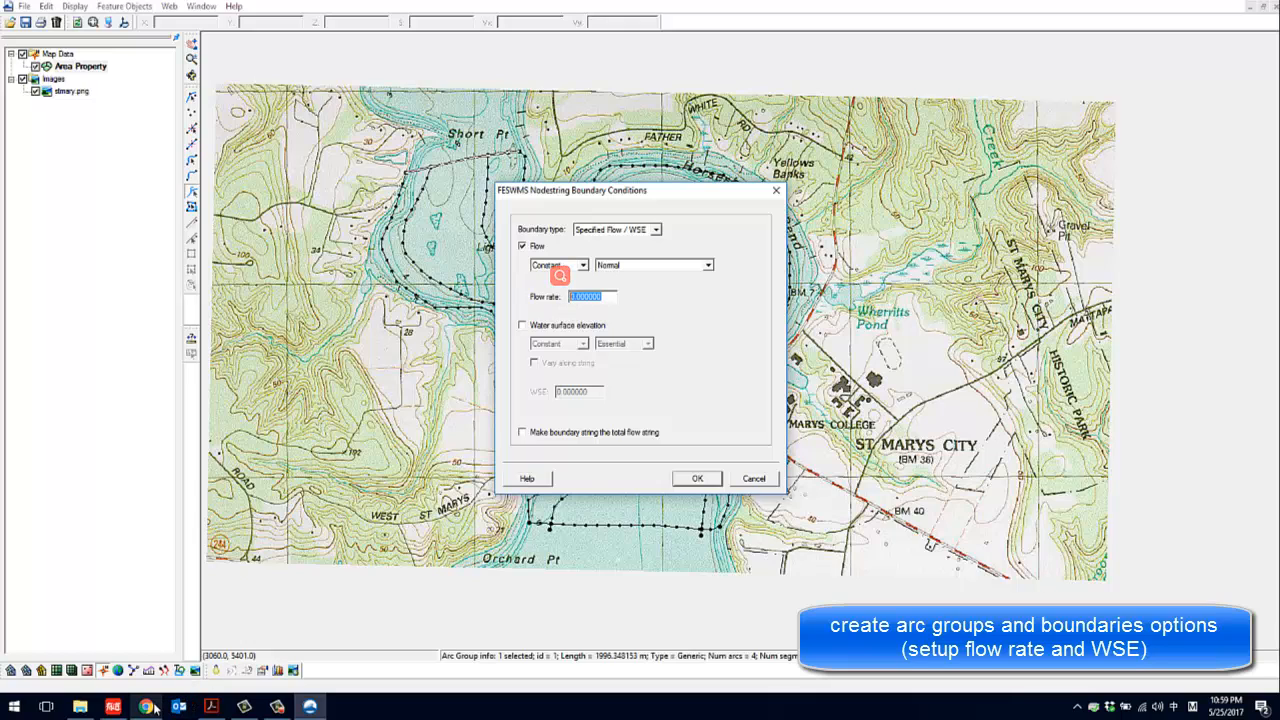
pyautogui.moveTo(155, 709)
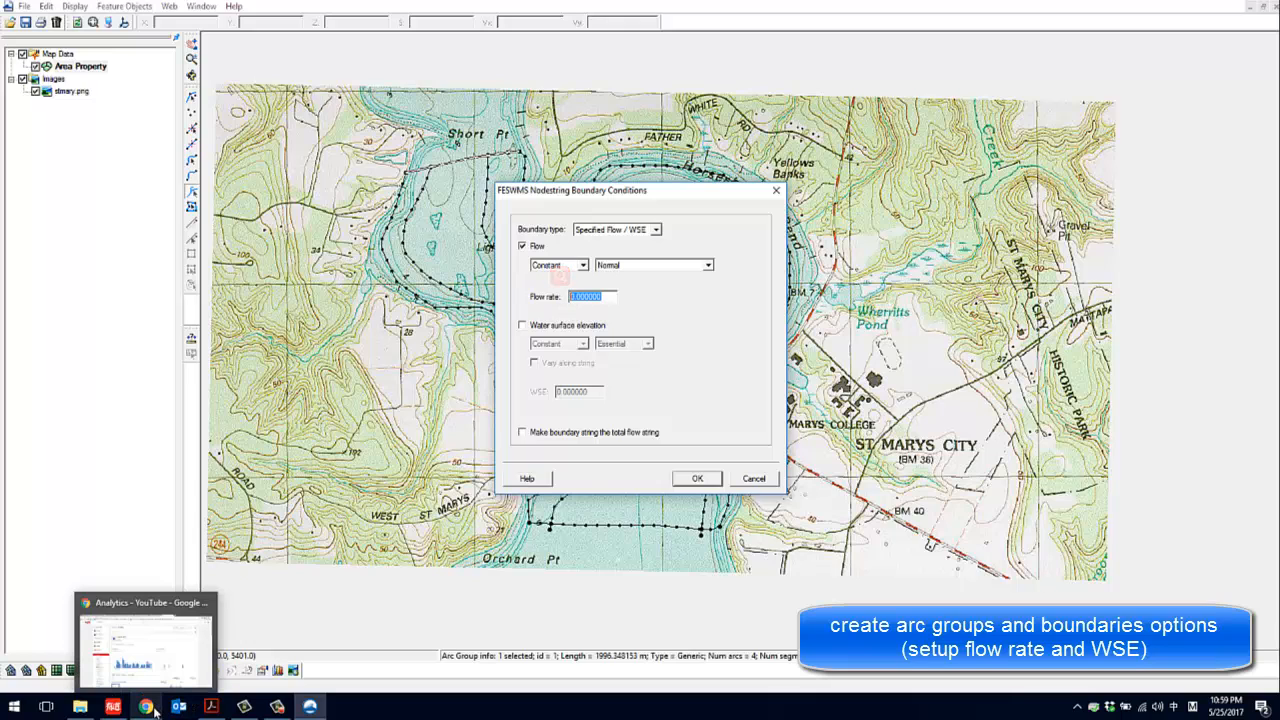
pyautogui.click(277, 709)
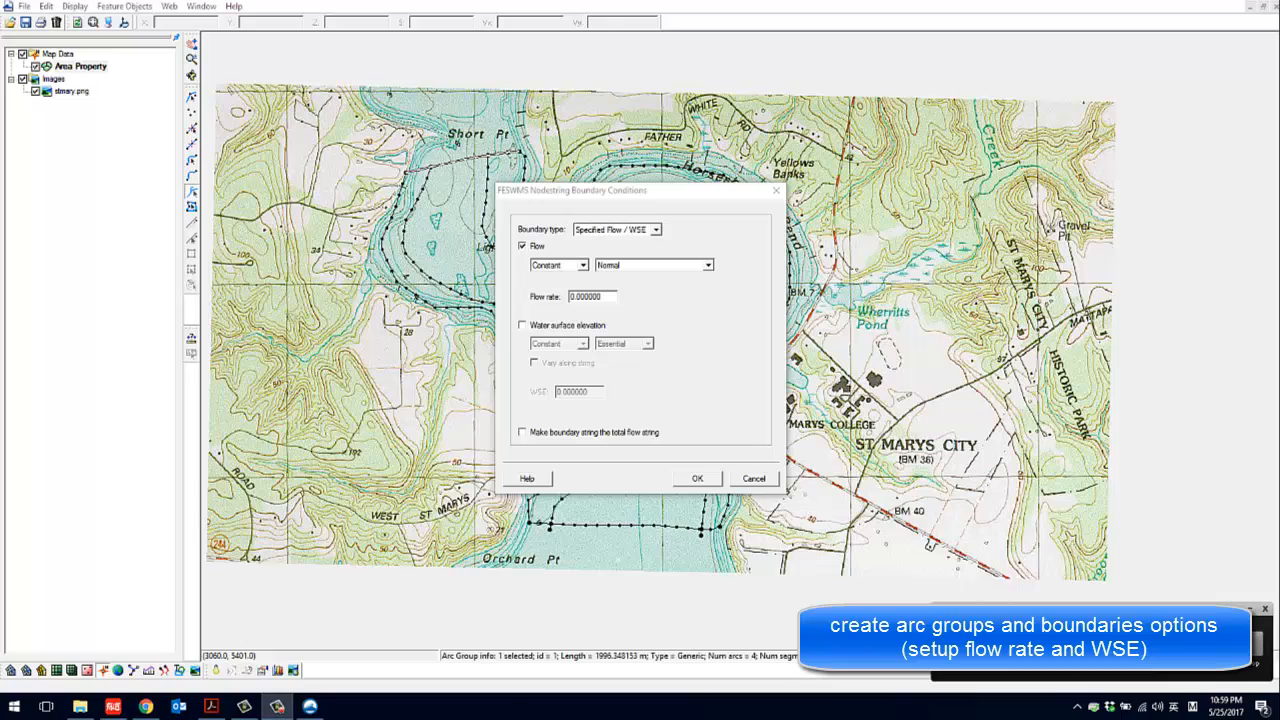
pyautogui.click(277, 706)
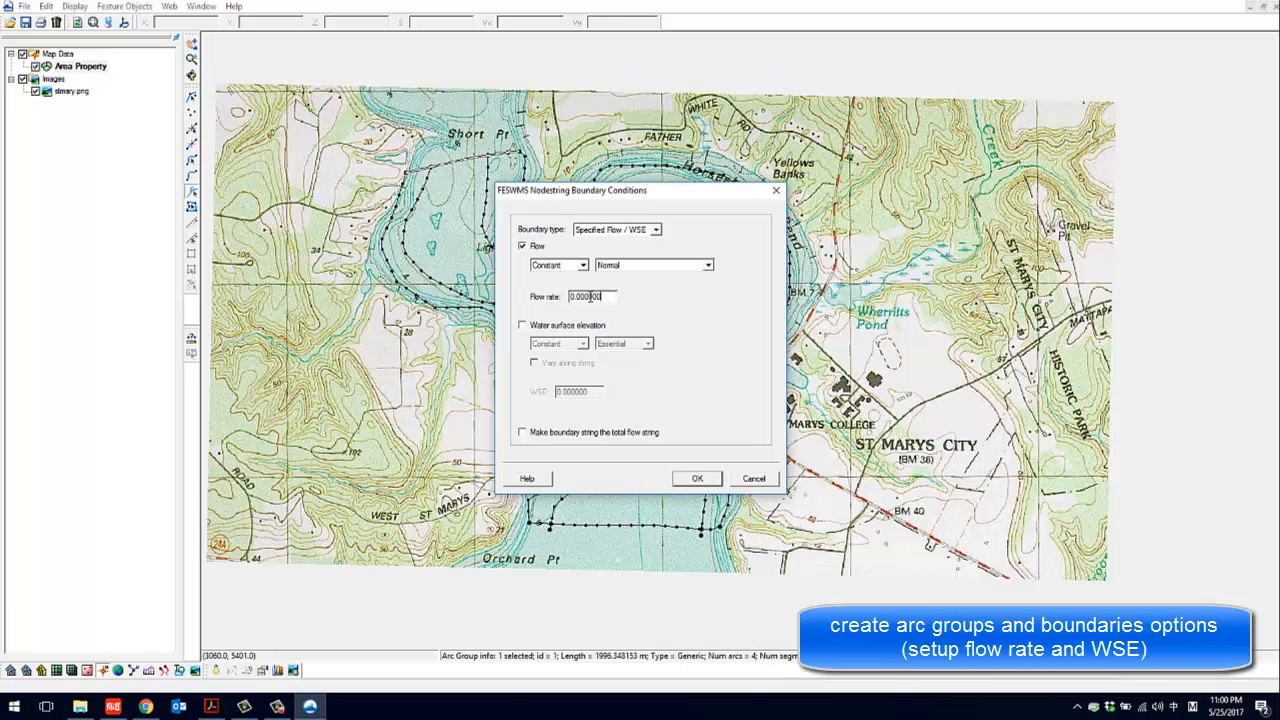
pyautogui.write('40000')
pyautogui.click(697, 480)
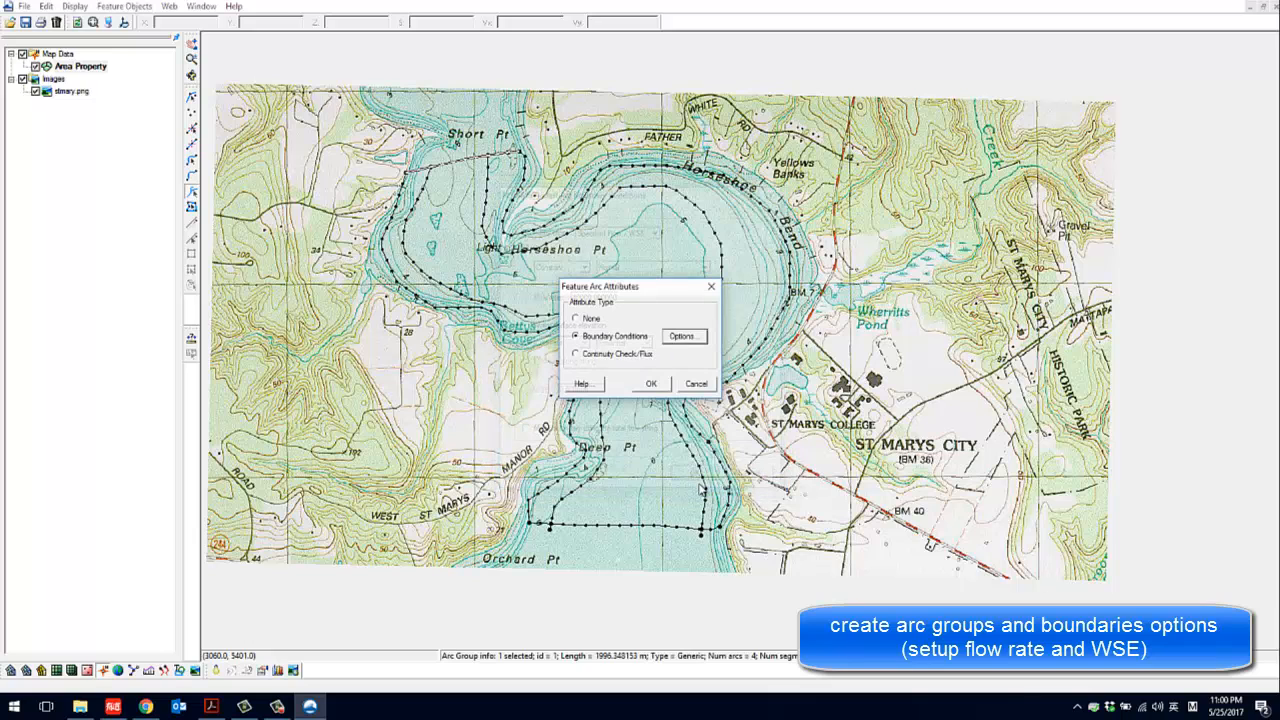
pyautogui.click(650, 388)
# Select the southern arc group near Orchard Pt and set its attribute type to Boundary Conditions
pyautogui.moveTo(480, 186); pyautogui.dragTo(524, 282)
pyautogui.scroll(5, 524, 282)
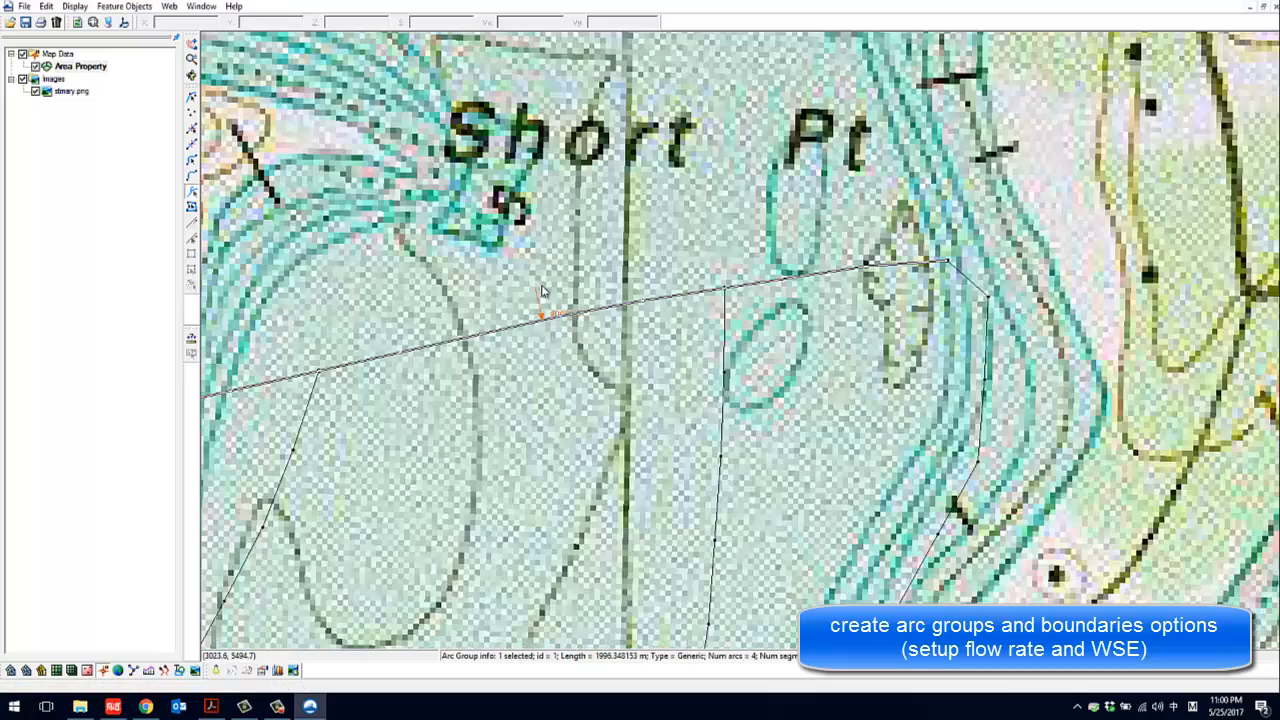
pyautogui.scroll(-3, 558, 322)
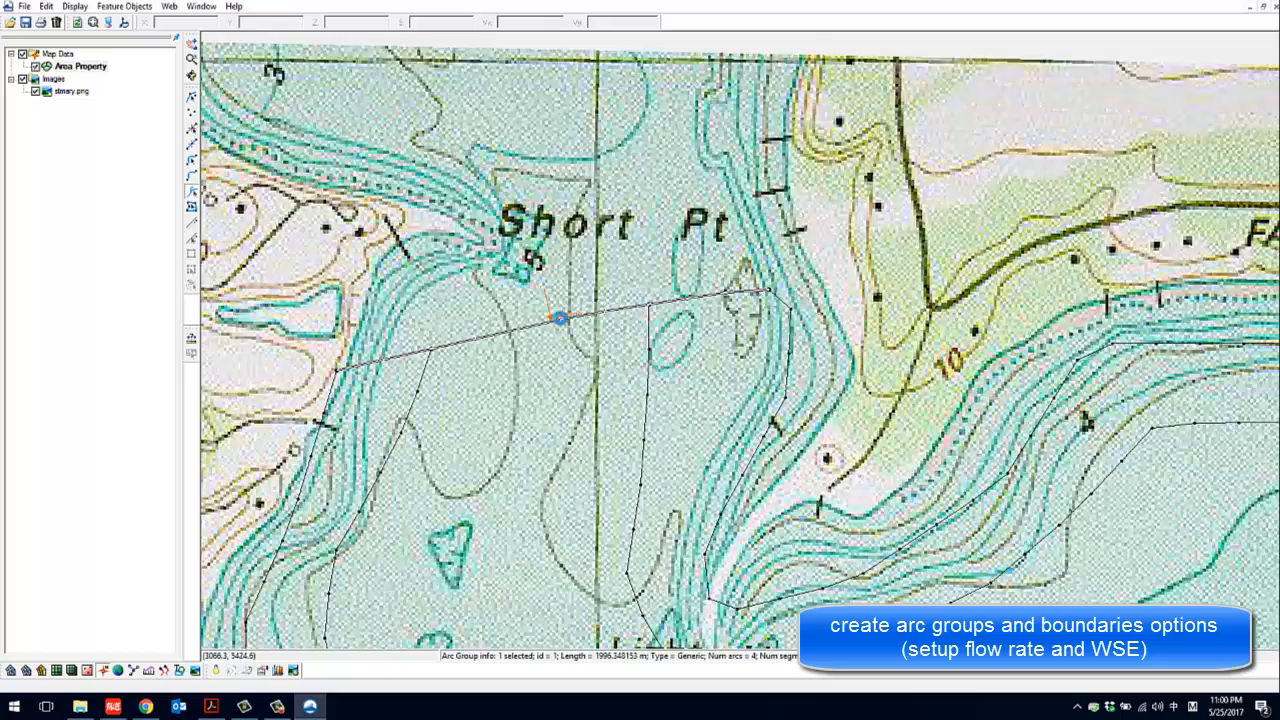
pyautogui.scroll(-5, 559, 318)
pyautogui.moveTo(665, 383); pyautogui.dragTo(654, 265)
pyautogui.scroll(-2, 570, 270)
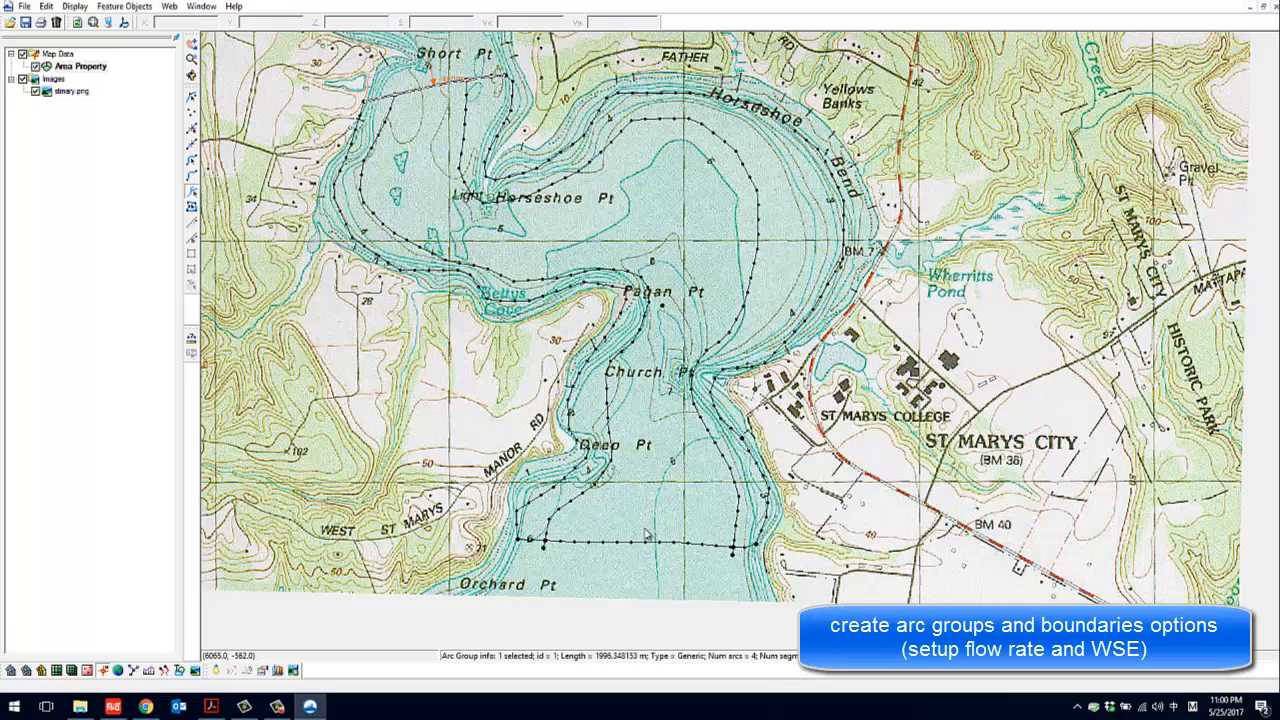
pyautogui.click(622, 543)
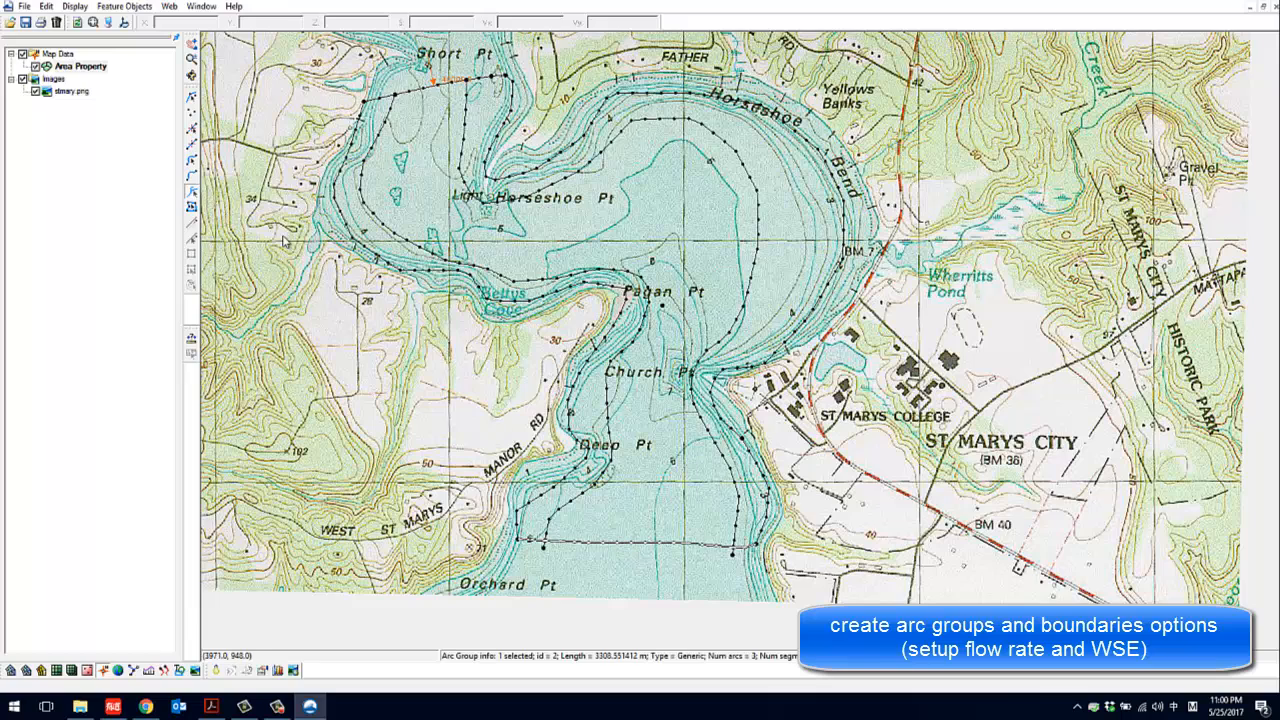
pyautogui.click(191, 205)
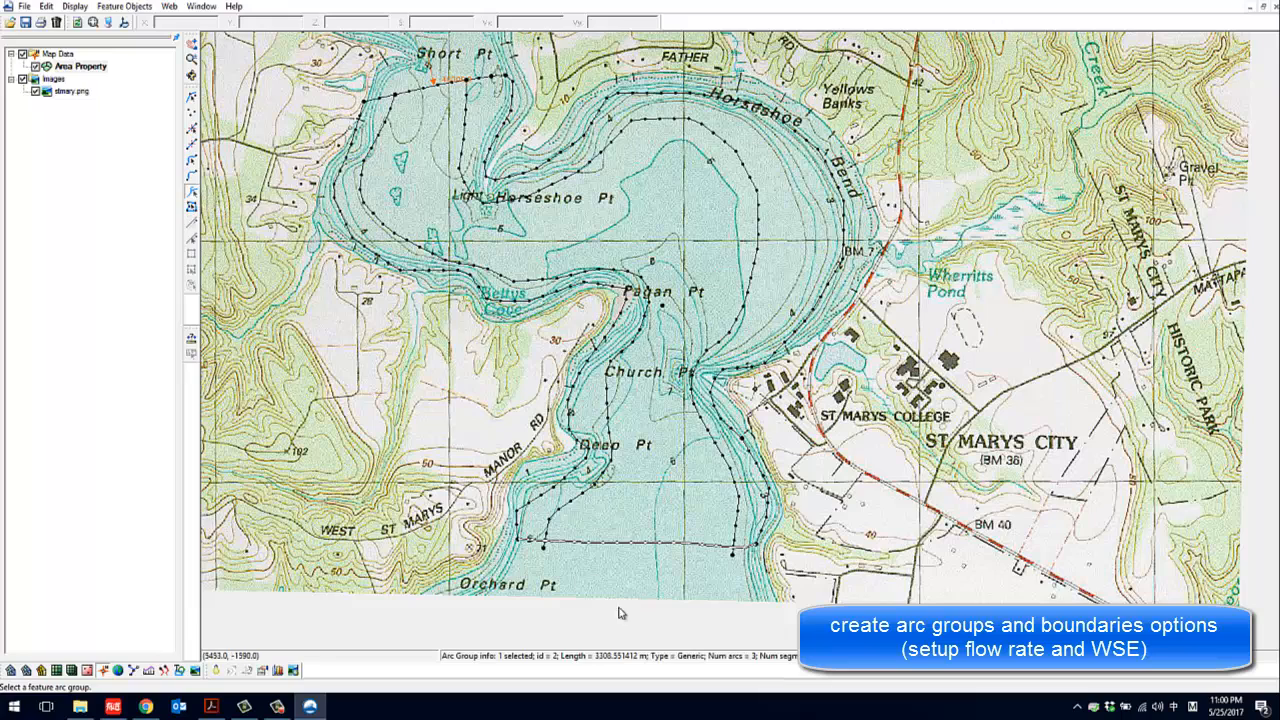
pyautogui.rightClick(642, 547)
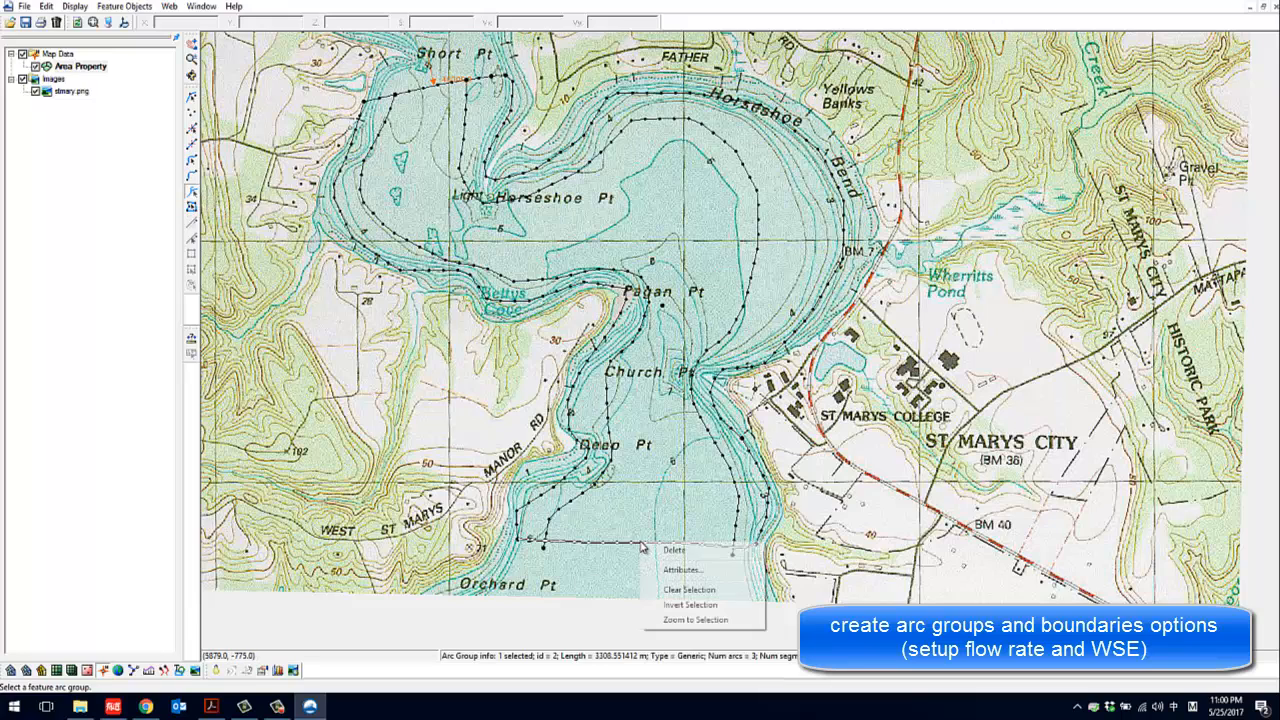
pyautogui.click(679, 570)
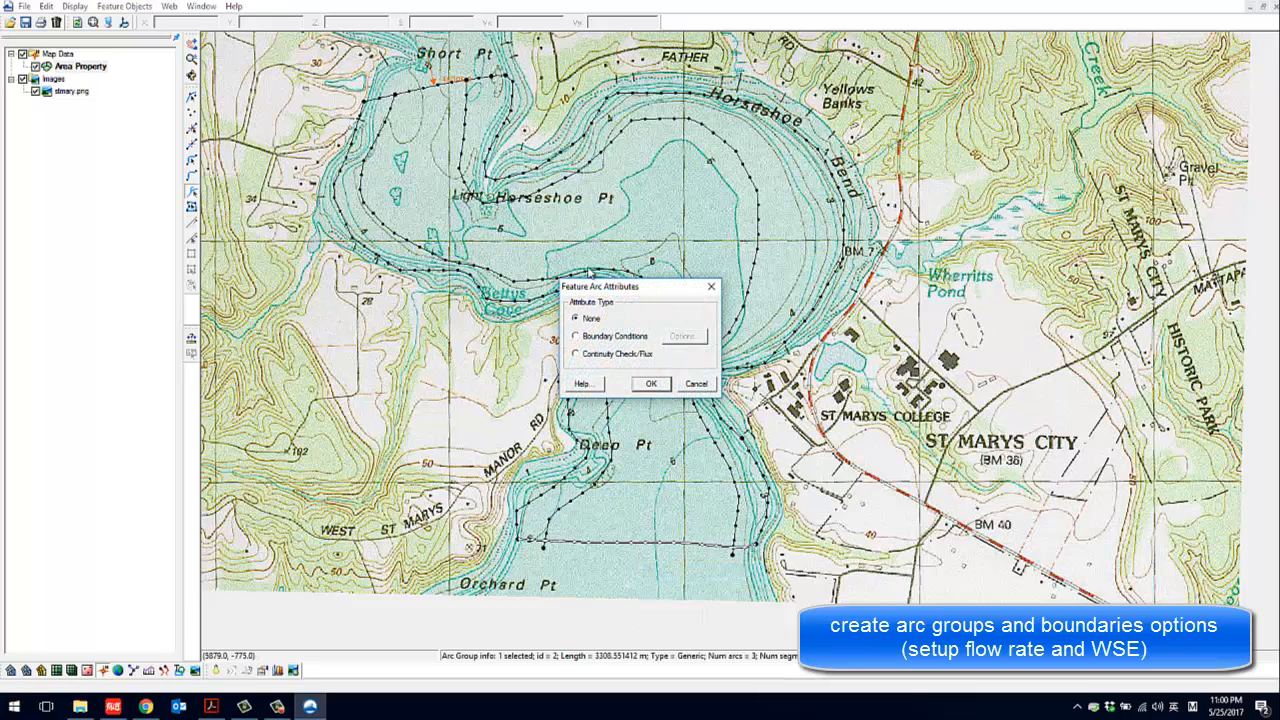
pyautogui.click(580, 337)
# Enable a constant, essential water surface elevation of 20 for the southern arc group and accept its attributes
pyautogui.click(680, 337)
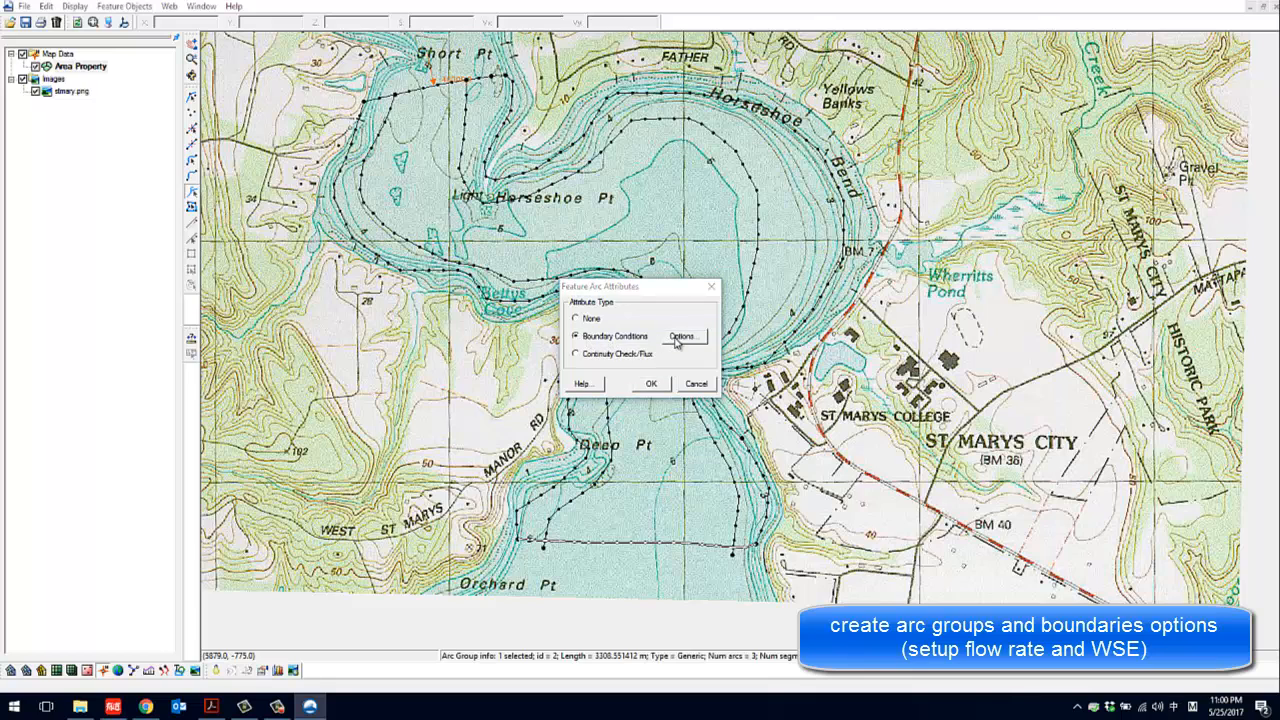
pyautogui.click(547, 330)
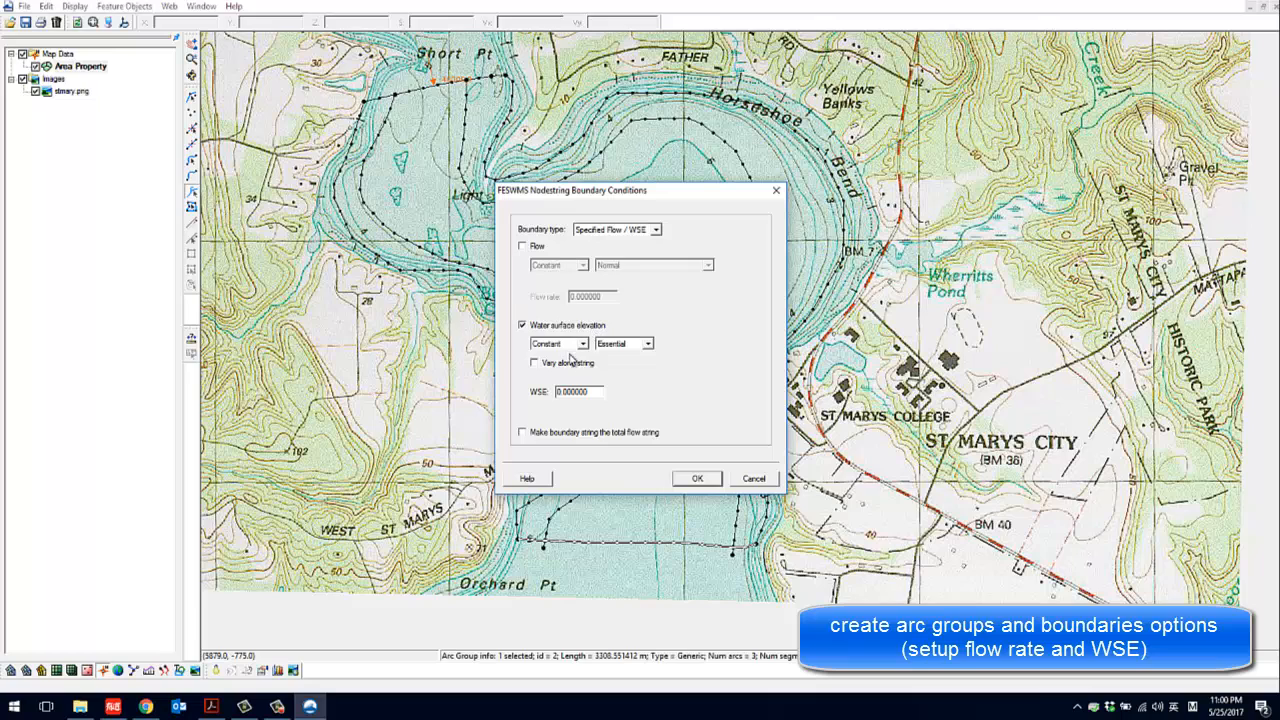
pyautogui.moveTo(592, 391); pyautogui.dragTo(545, 391)
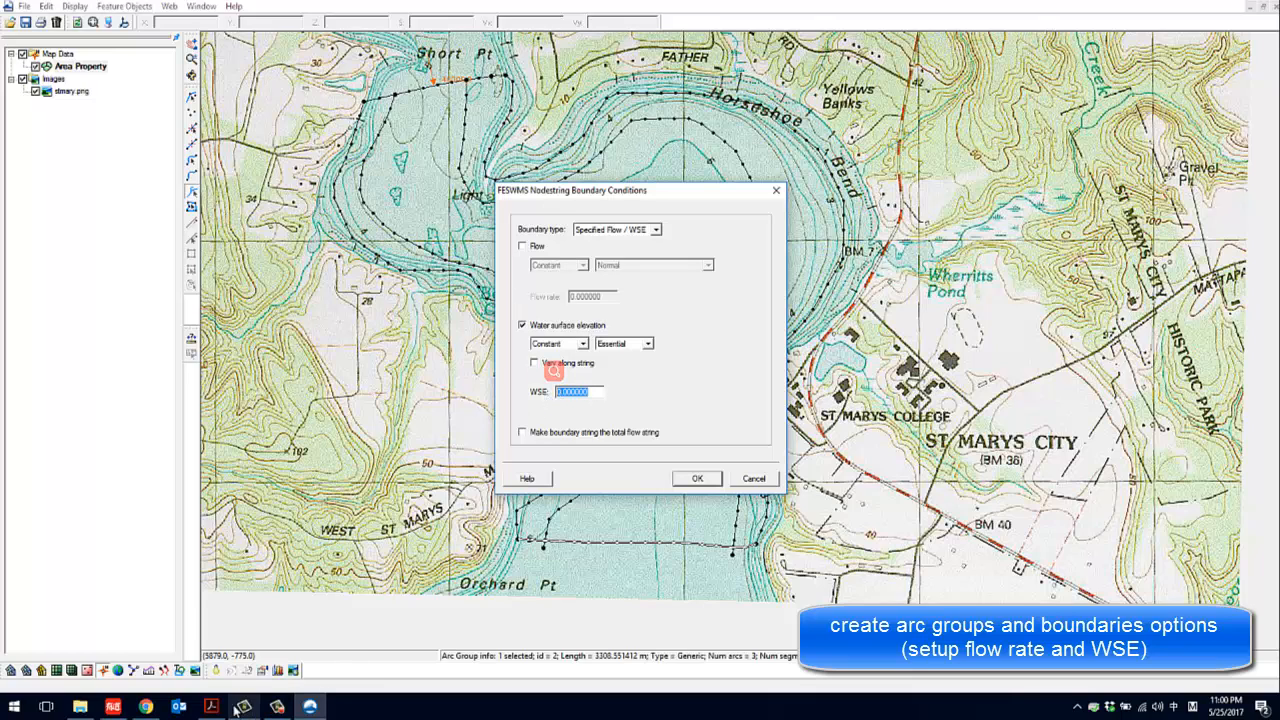
pyautogui.click(281, 710)
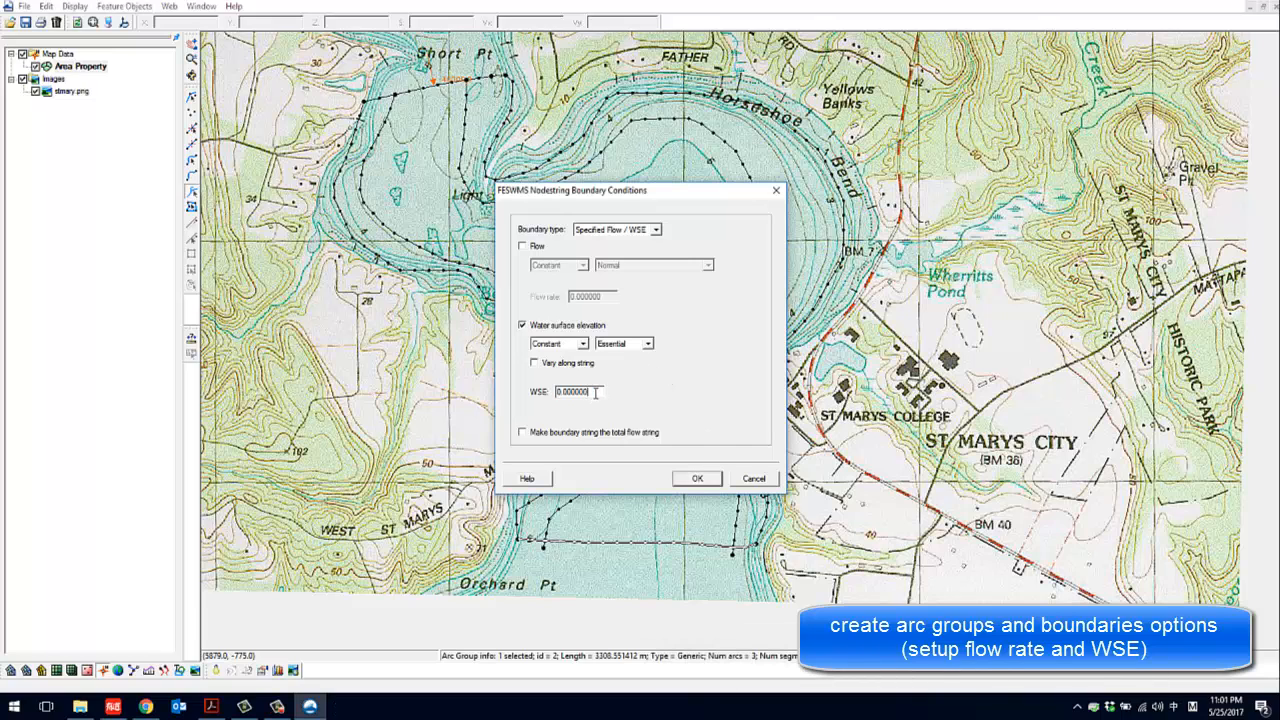
pyautogui.write('20')
pyautogui.click(697, 478)
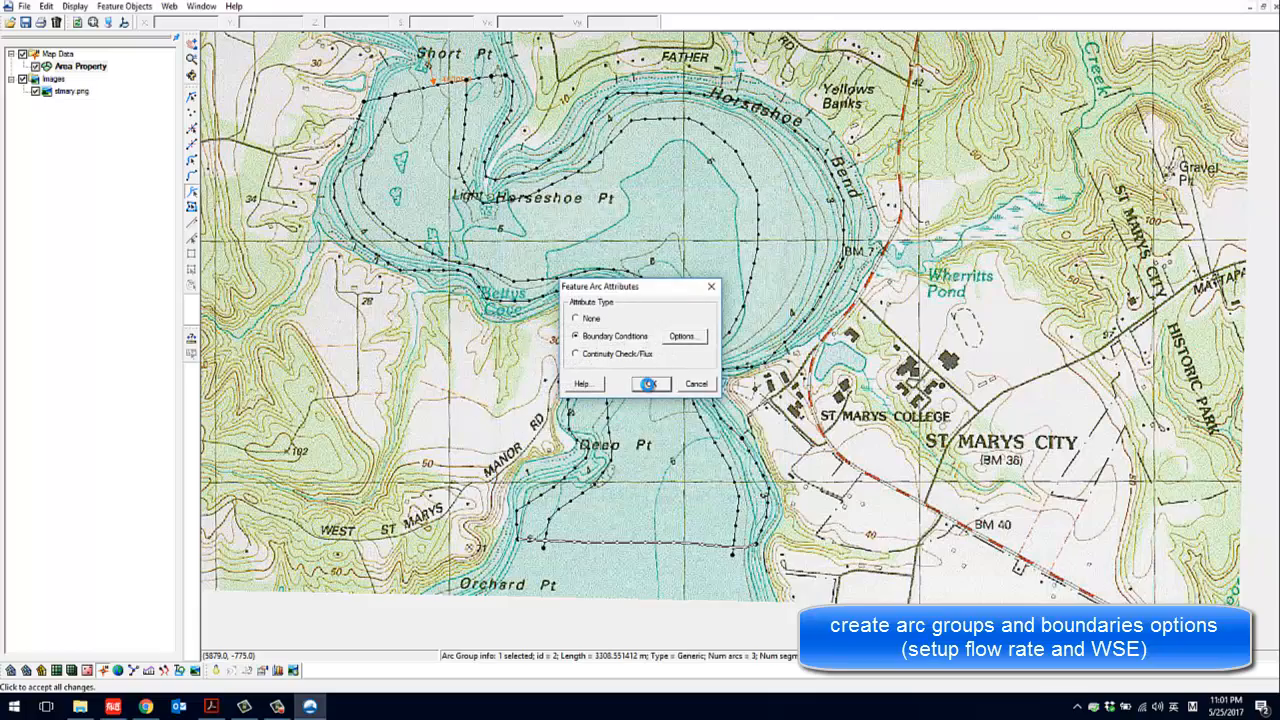
pyautogui.click(651, 383)
# Clear the arc group selection and examine the water surface elevation label on the southern boundary near Orchard Pt
pyautogui.scroll(2, 643, 545)
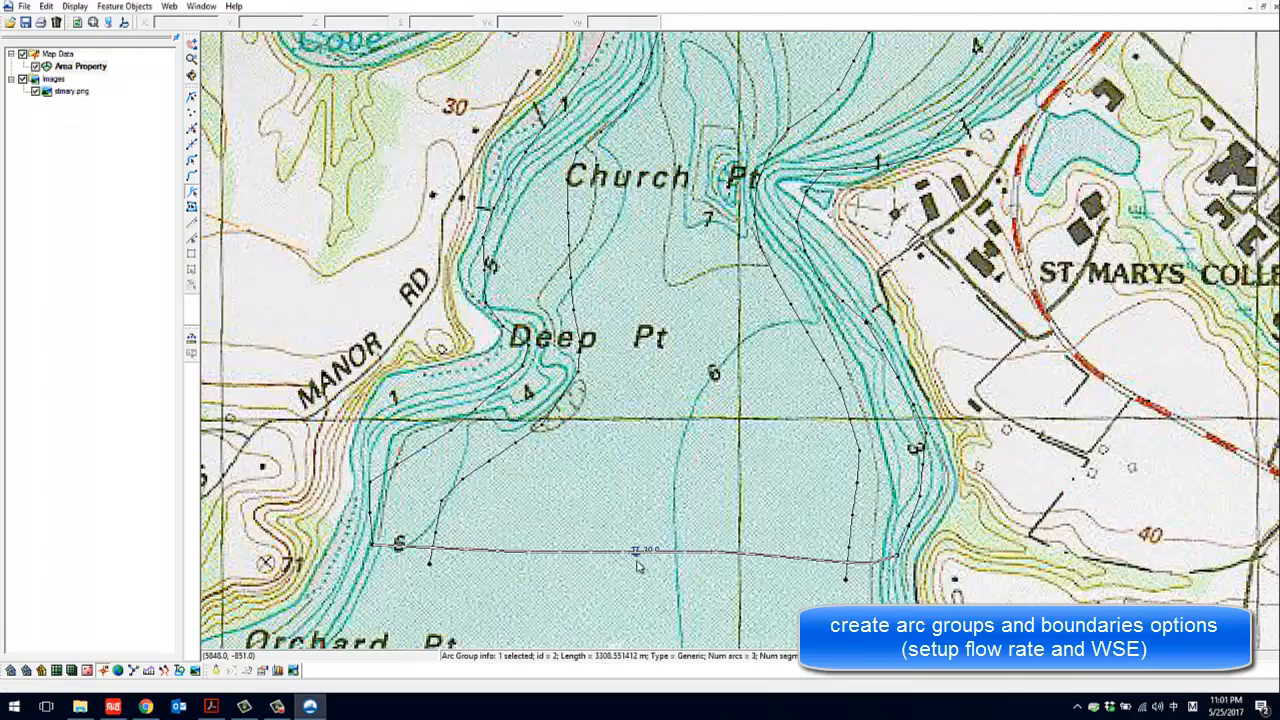
pyautogui.scroll(-3, 655, 551)
pyautogui.scroll(-1, 659, 551)
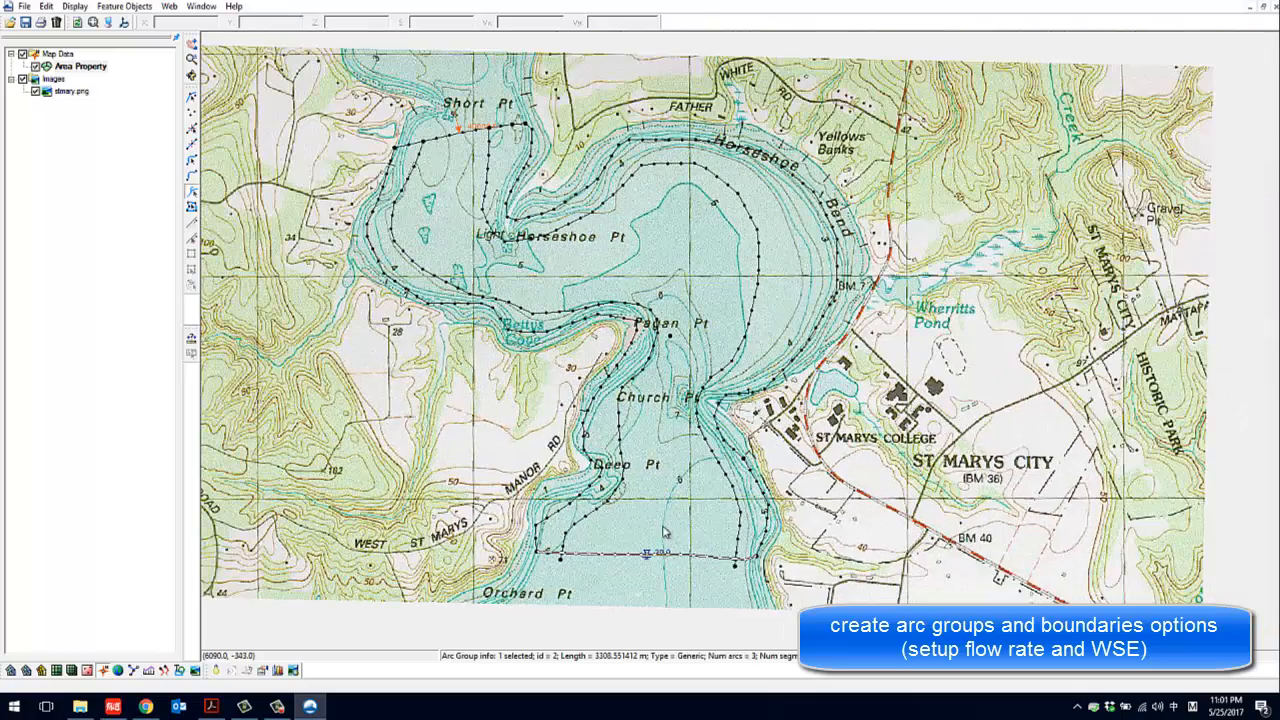
pyautogui.click(673, 528)
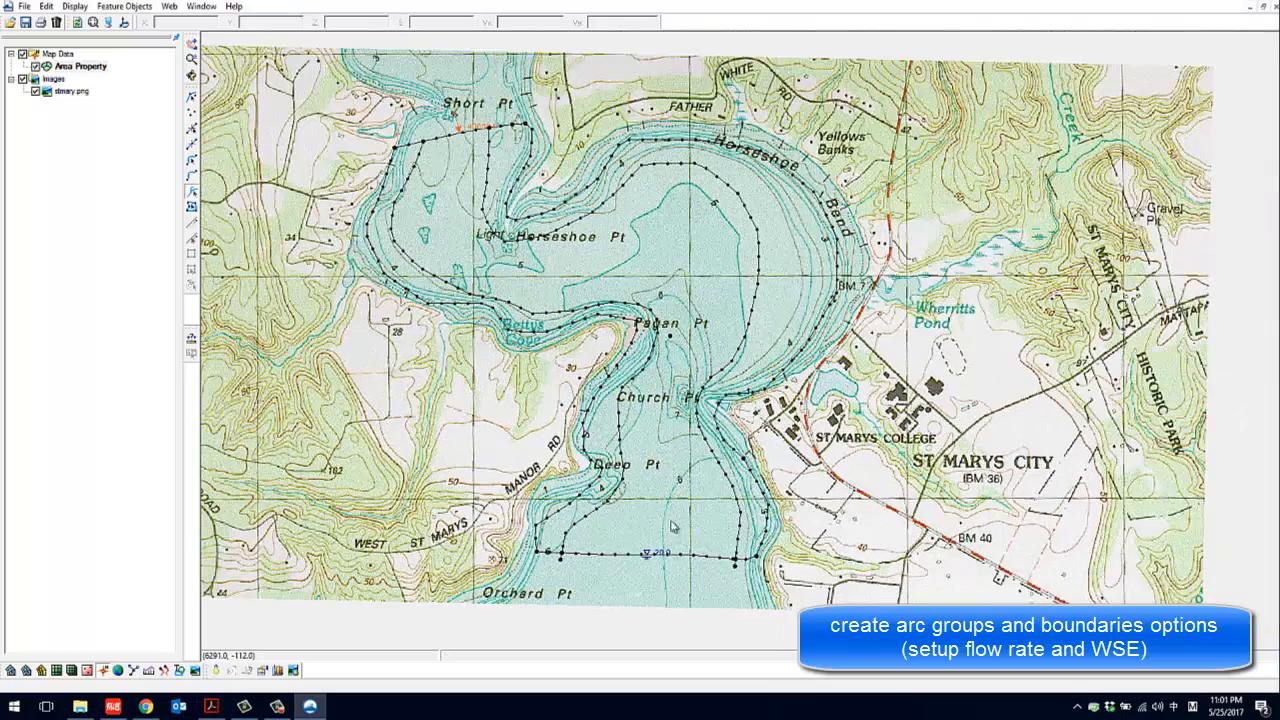
pyautogui.scroll(5, 650, 560)
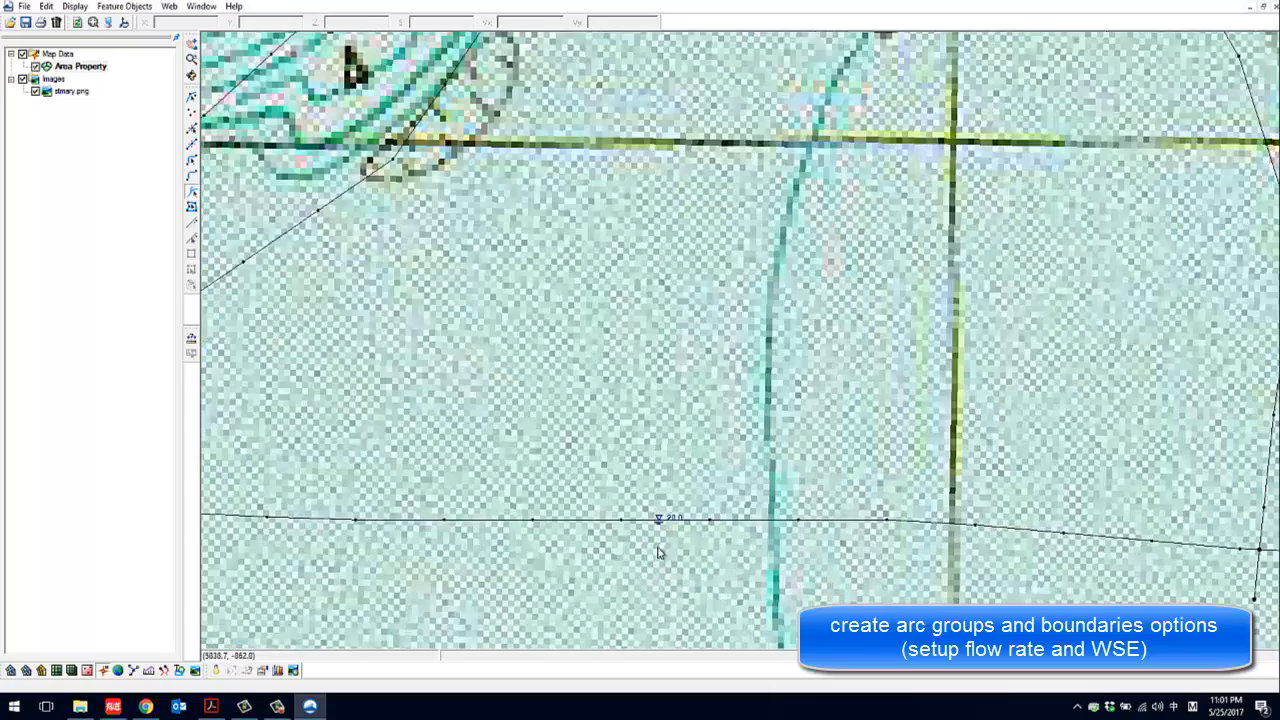
pyautogui.scroll(-5, 670, 522)
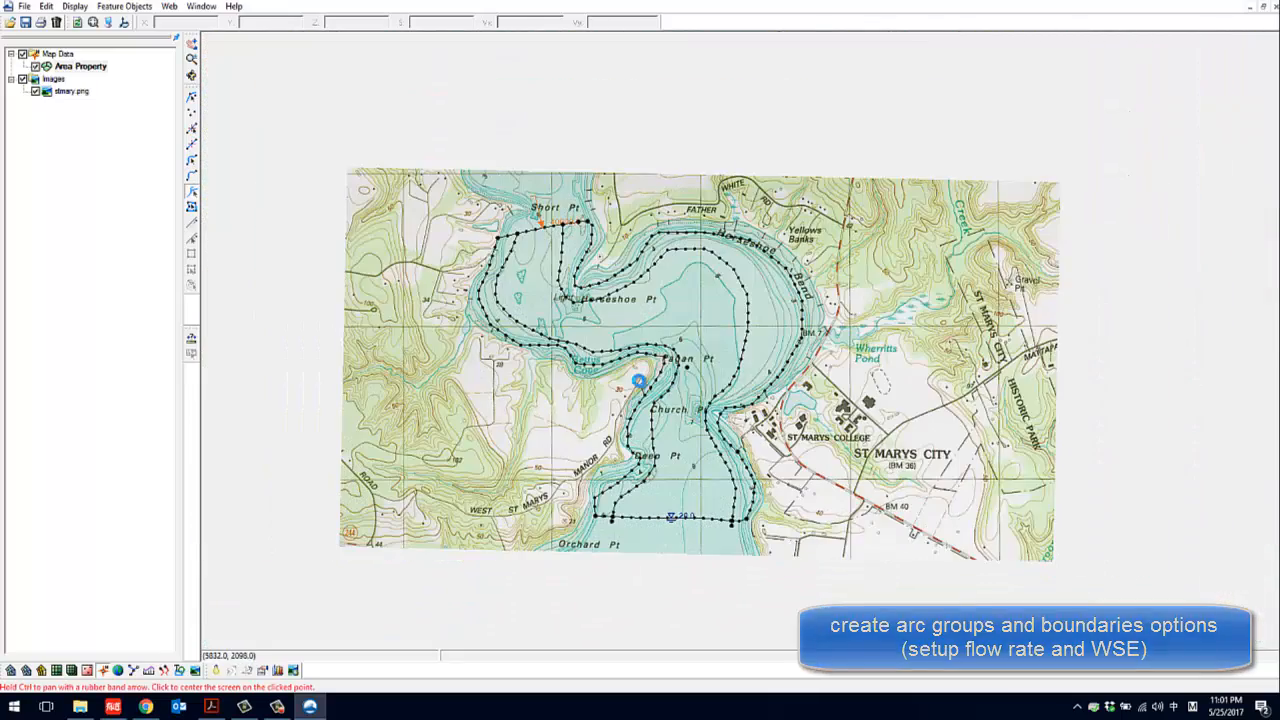
pyautogui.moveTo(672, 383); pyautogui.dragTo(639, 381)
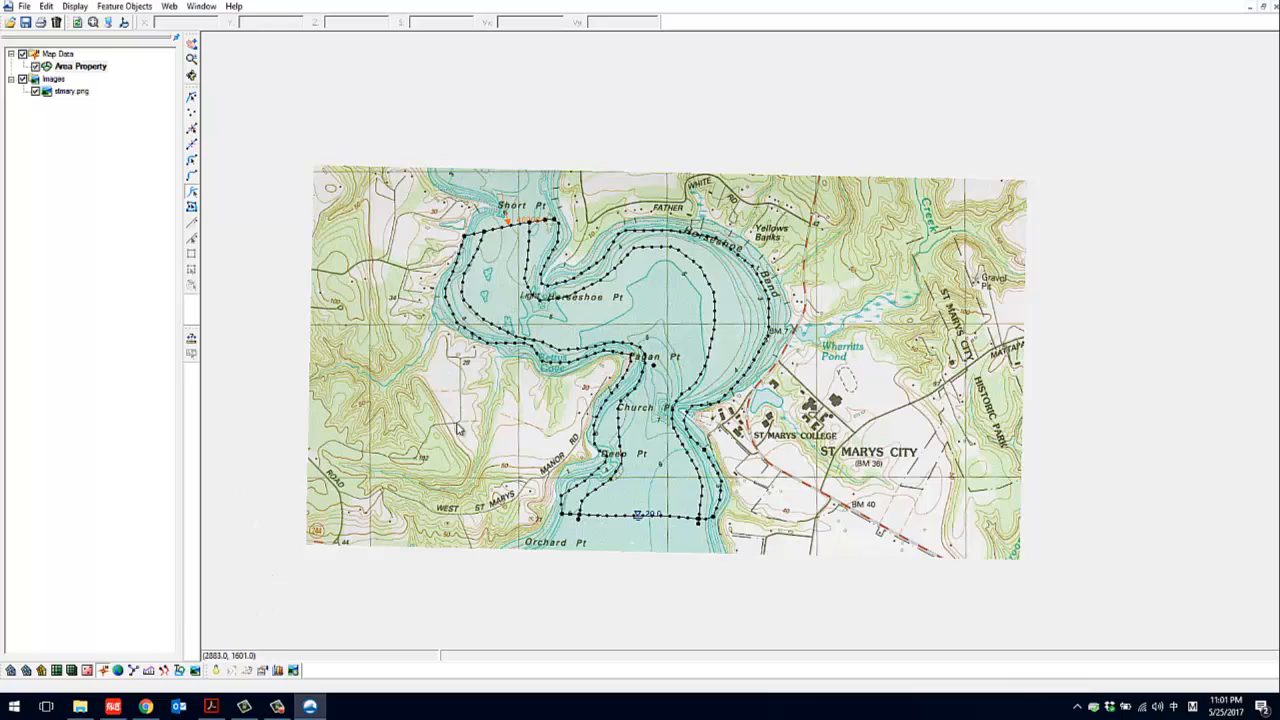
pyautogui.click(277, 706)
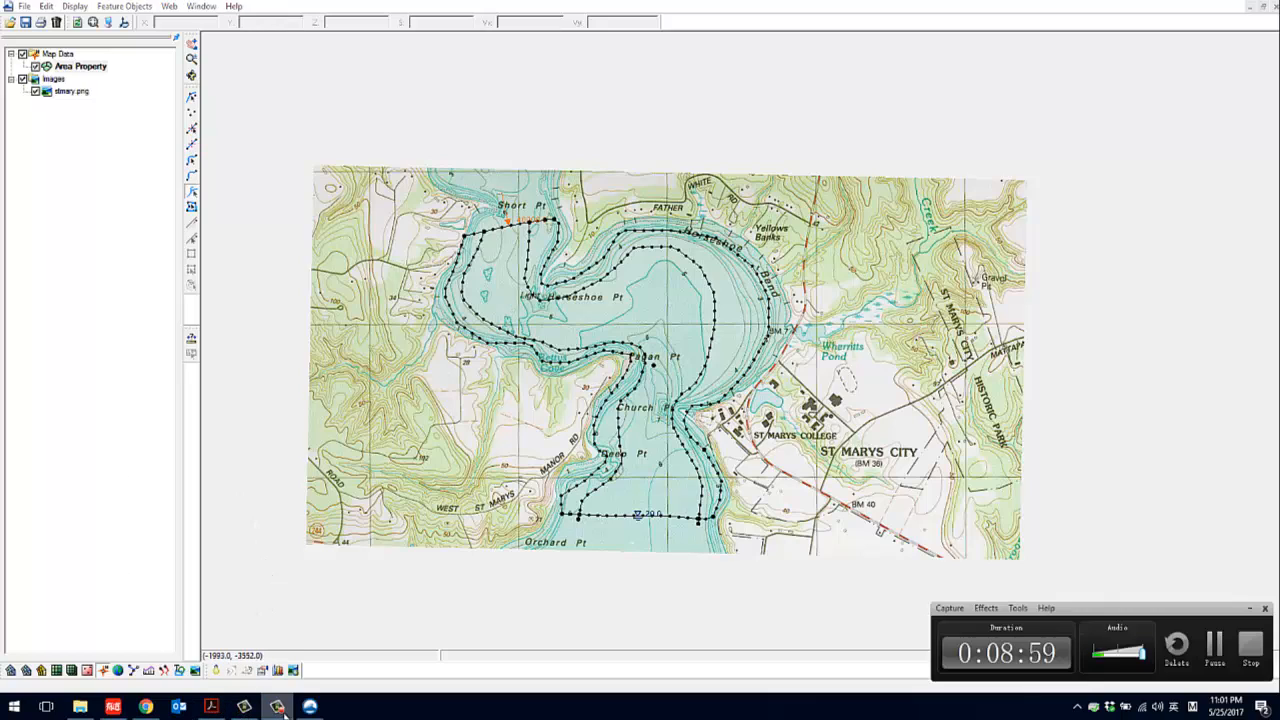
pyautogui.click(1220, 648)
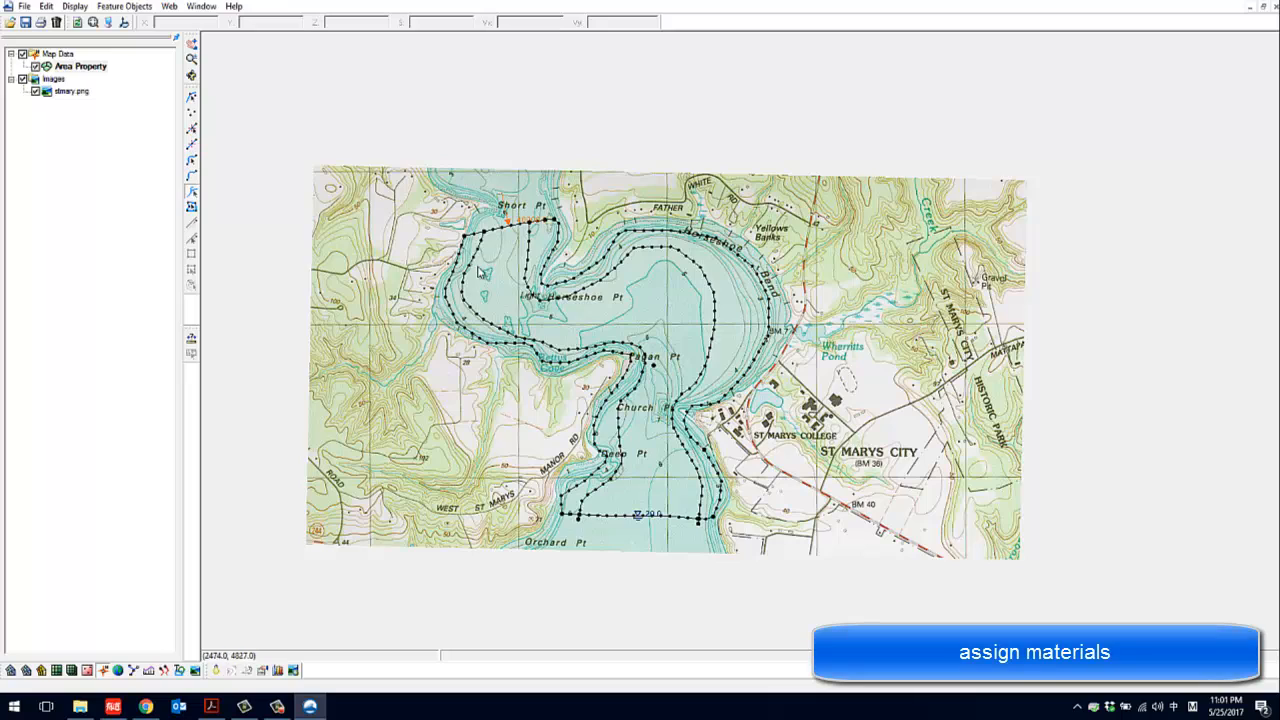
# Open the materials data and add two new materials to the list
pyautogui.click(48, 7)
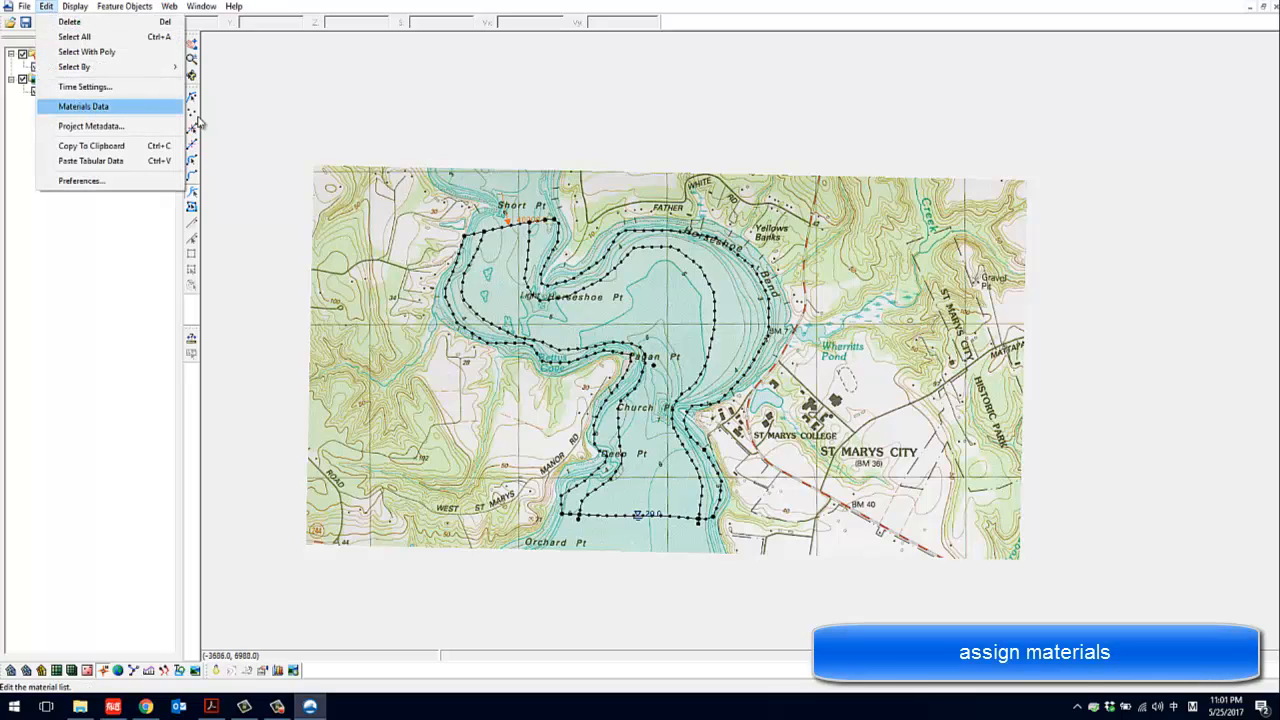
pyautogui.click(80, 107)
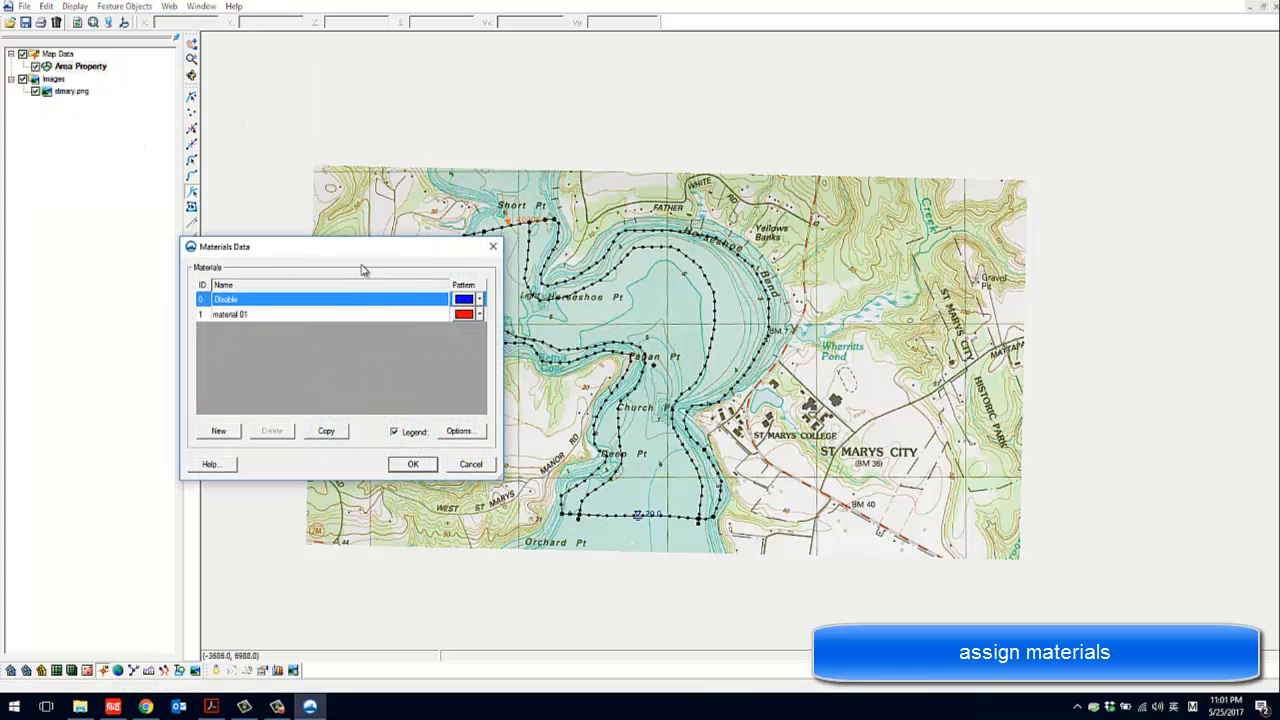
pyautogui.moveTo(355, 250); pyautogui.dragTo(997, 98)
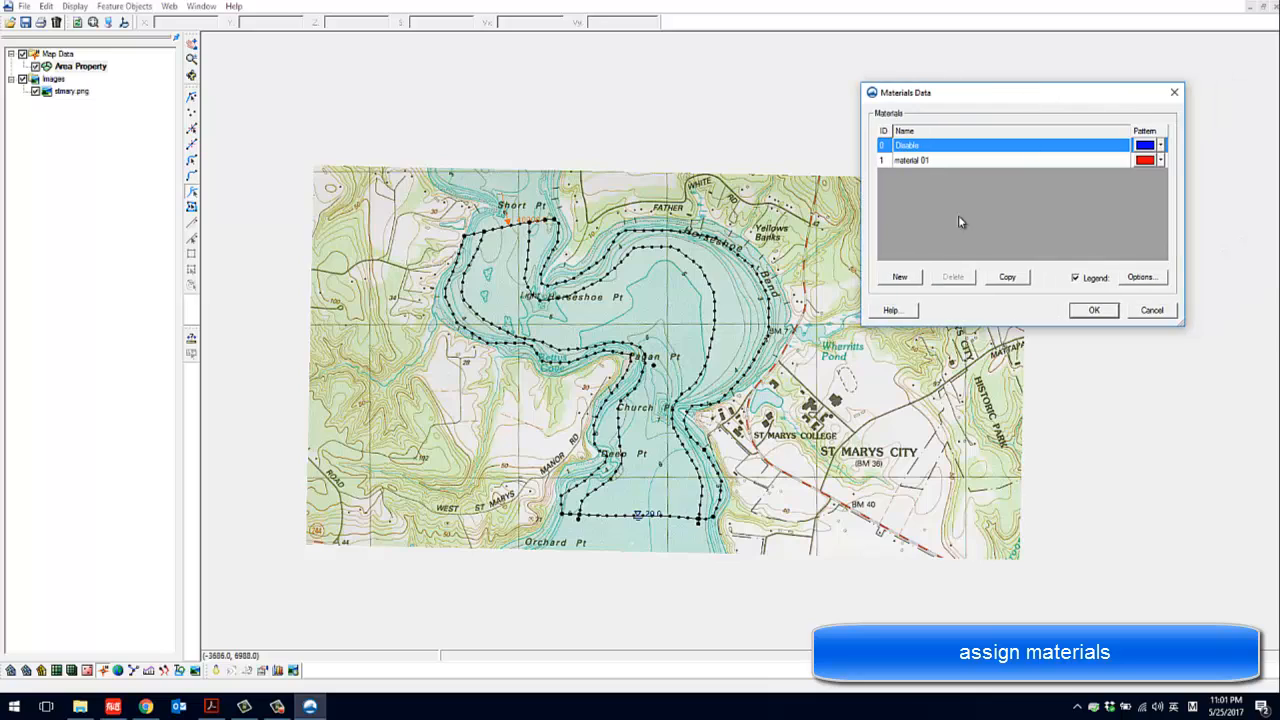
pyautogui.click(908, 280)
pyautogui.click(913, 278)
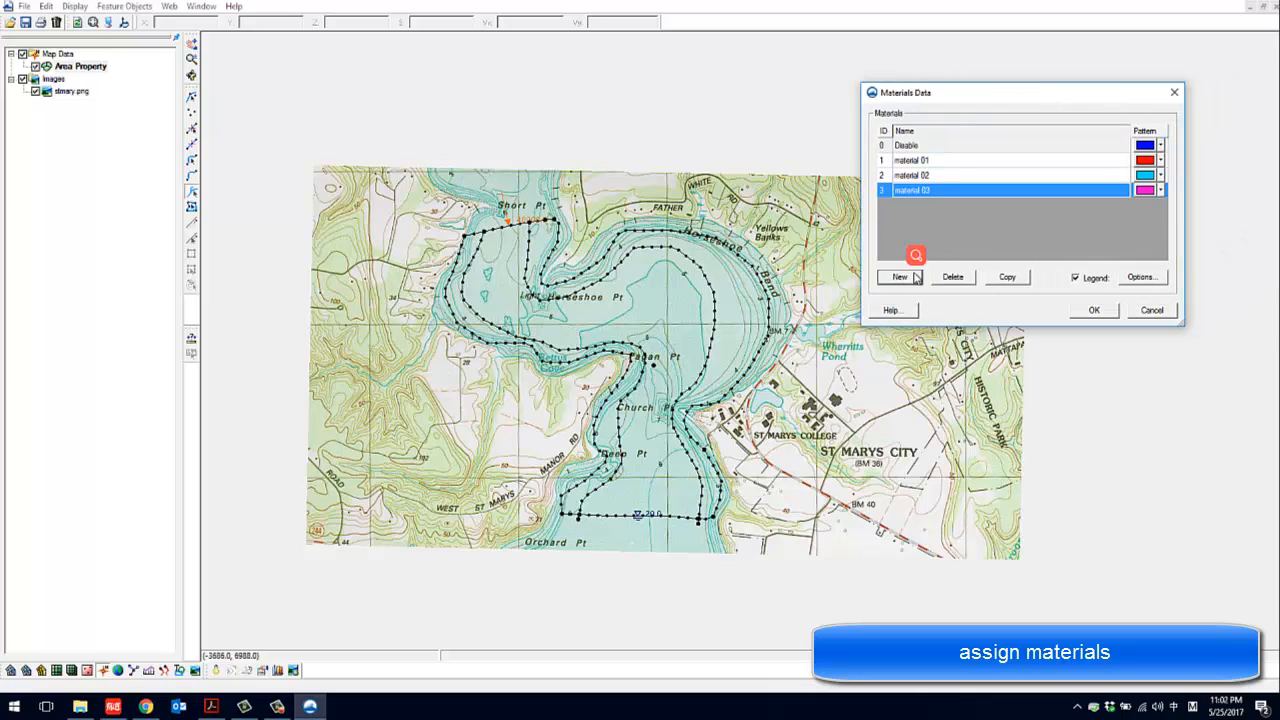
# Rename the material with ID 2 as main_channel
pyautogui.click(928, 178)
pyautogui.click(930, 178)
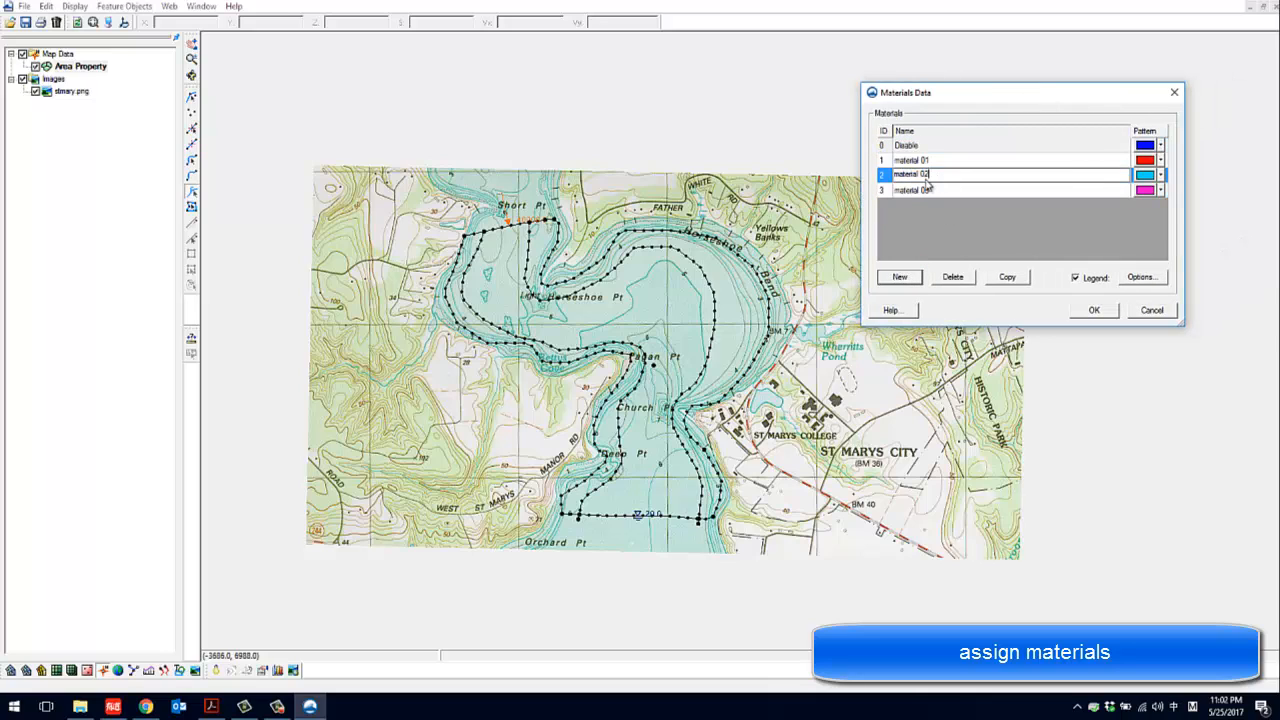
pyautogui.write('ma')
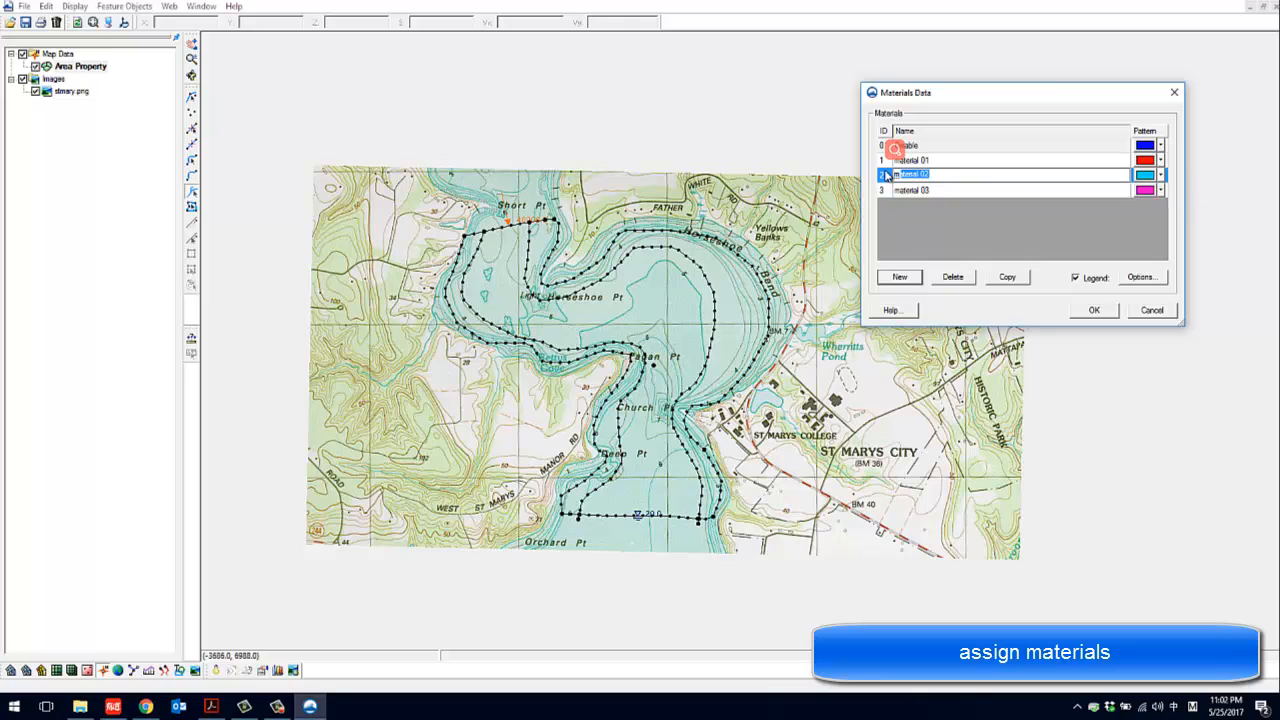
pyautogui.press('shift')
pyautogui.write('in_channel')
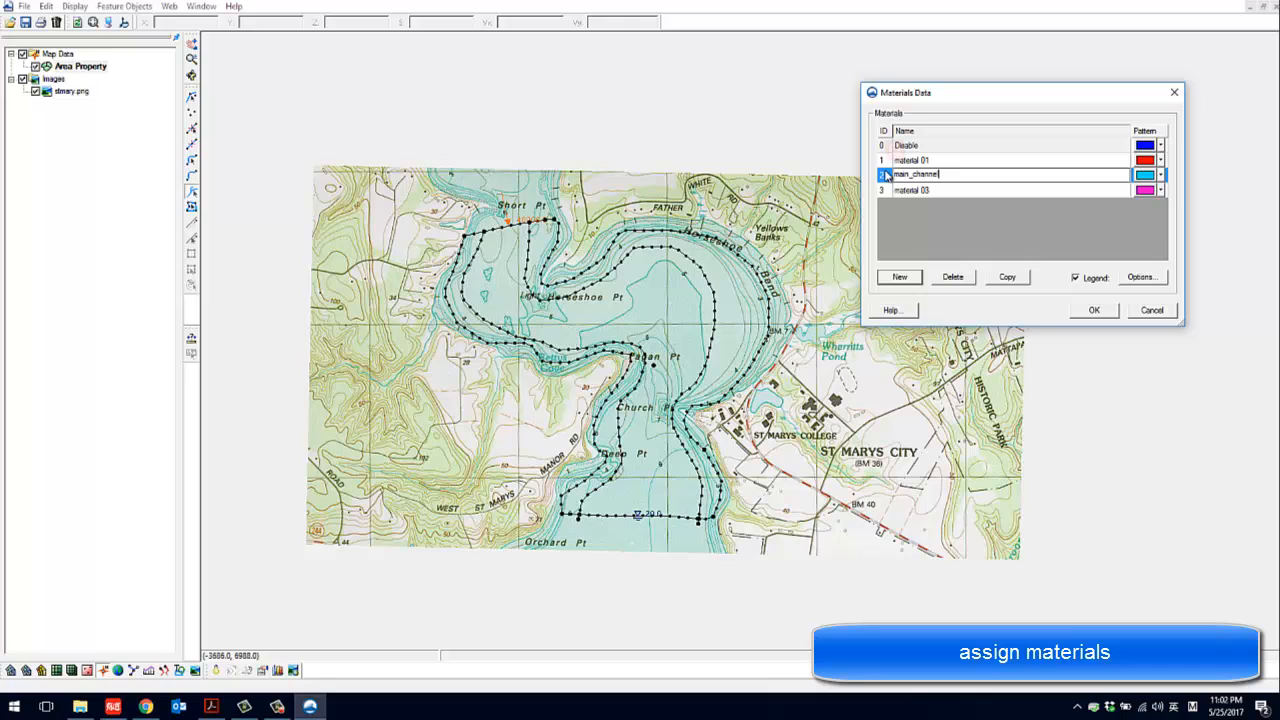
# Rename the material with ID 1 as left_bank
pyautogui.click(940, 158)
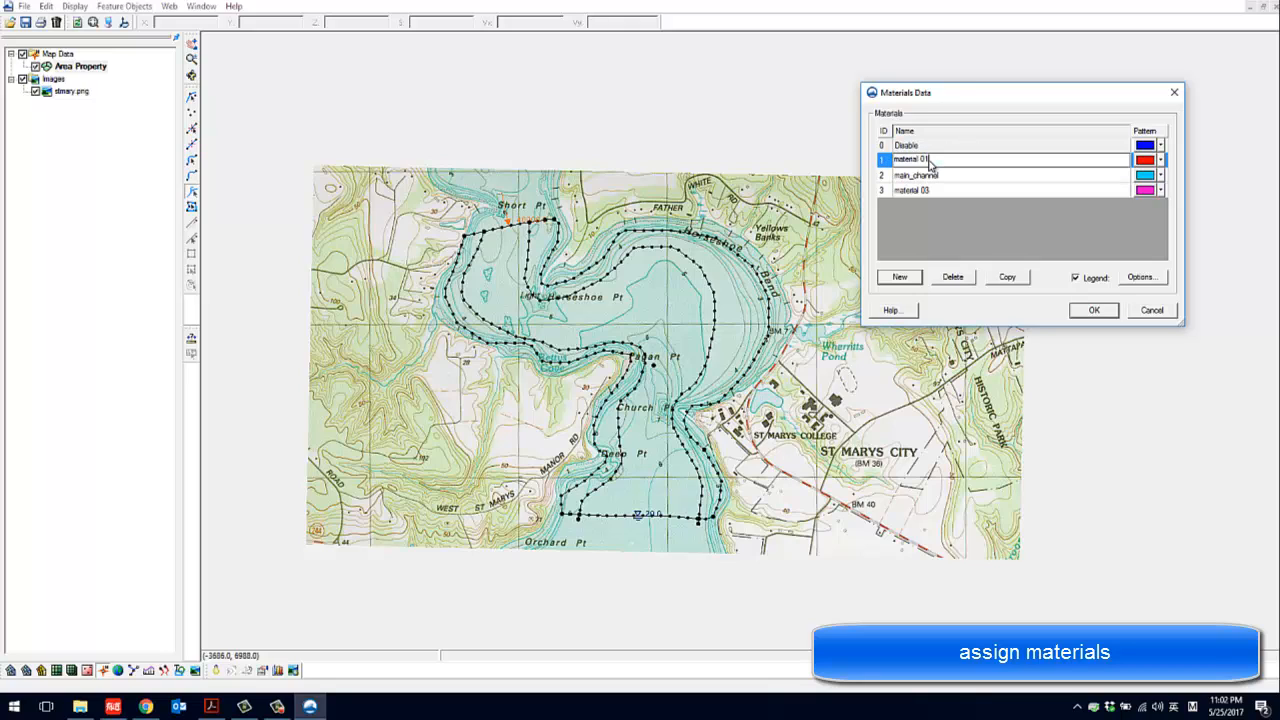
pyautogui.click(892, 160)
pyautogui.write('left_bank')
pyautogui.press('Return')
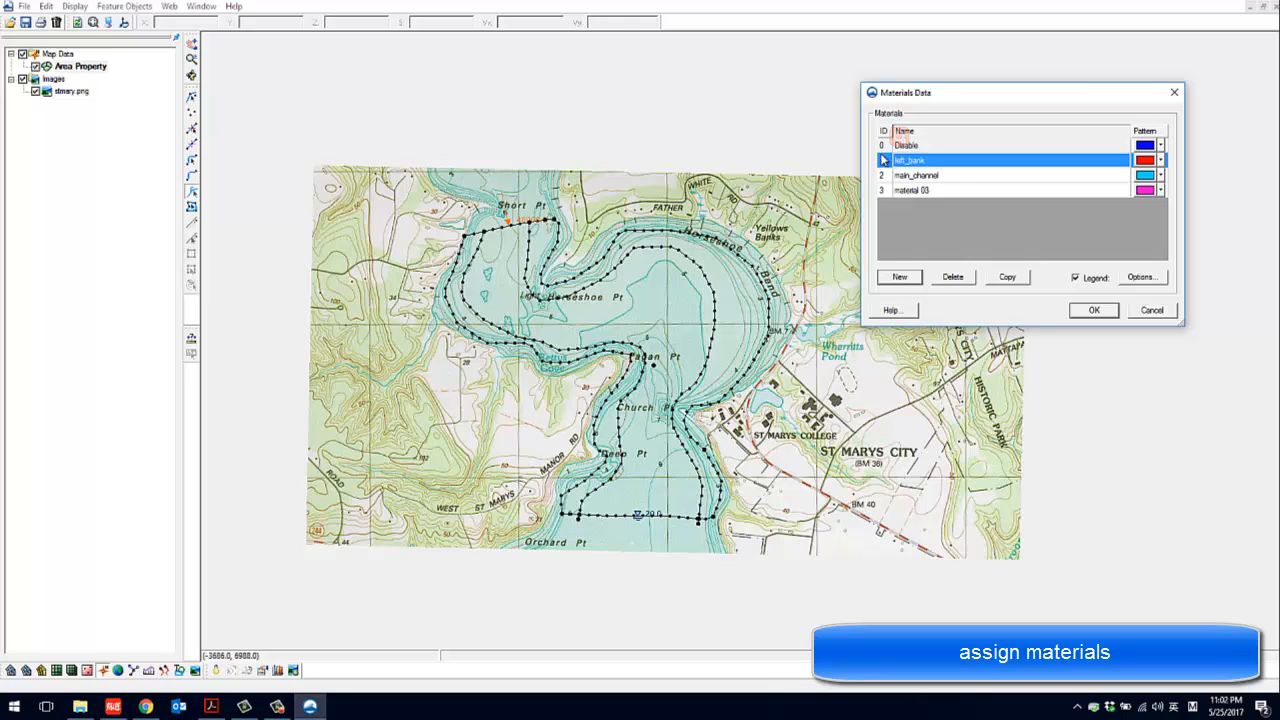
# Rename the material with ID 3 as right_bank and accept the materials data
pyautogui.click(924, 190)
pyautogui.click(919, 191)
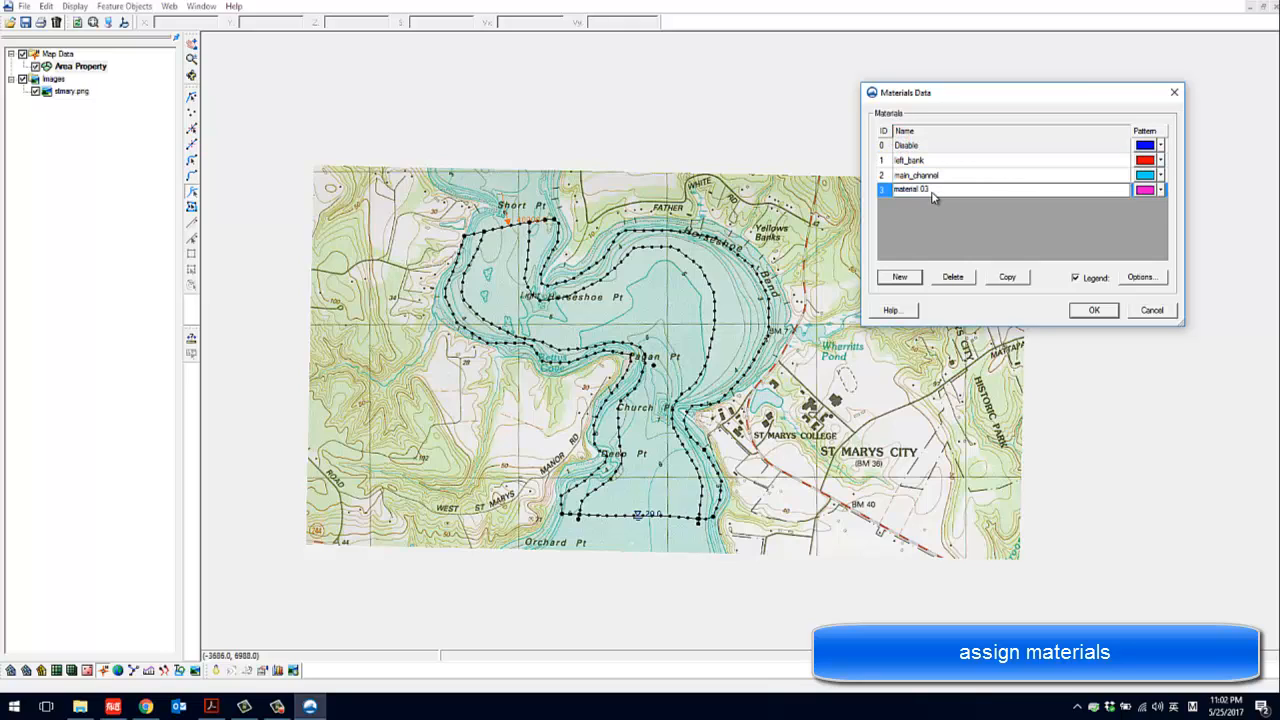
pyautogui.moveTo(932, 197); pyautogui.dragTo(889, 196)
pyautogui.write('right_bank')
pyautogui.click(924, 218)
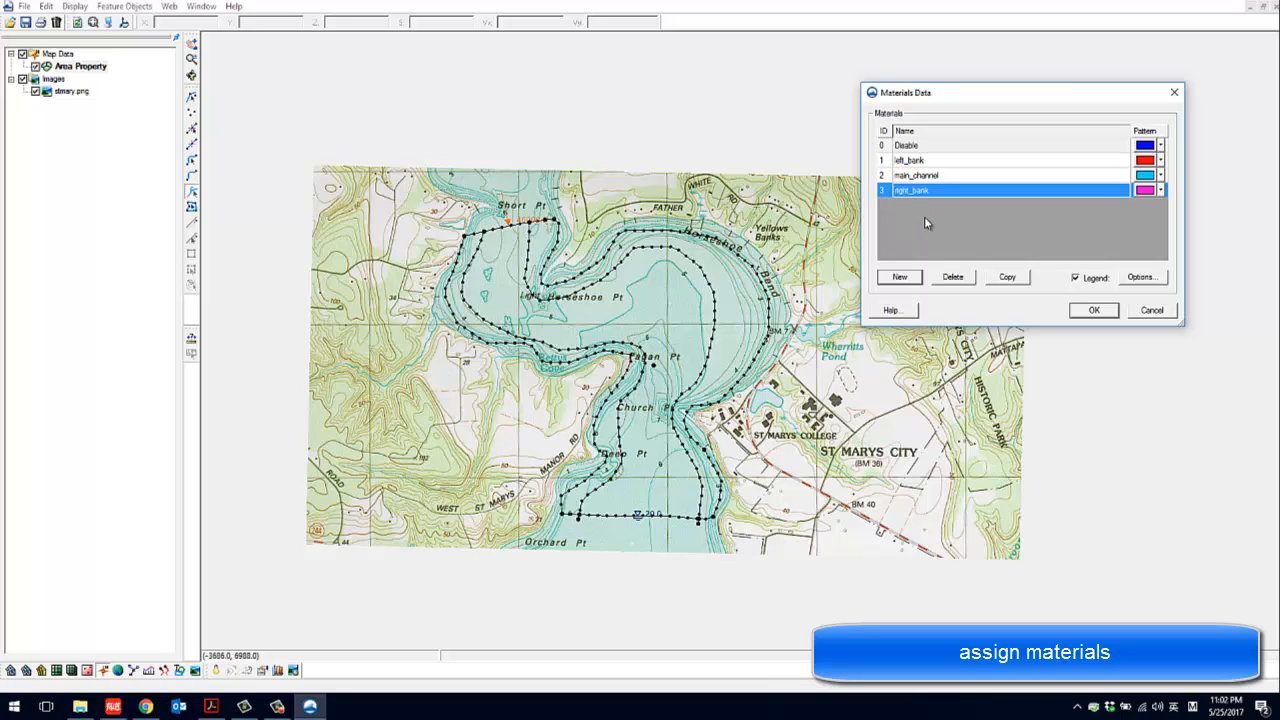
pyautogui.click(1092, 310)
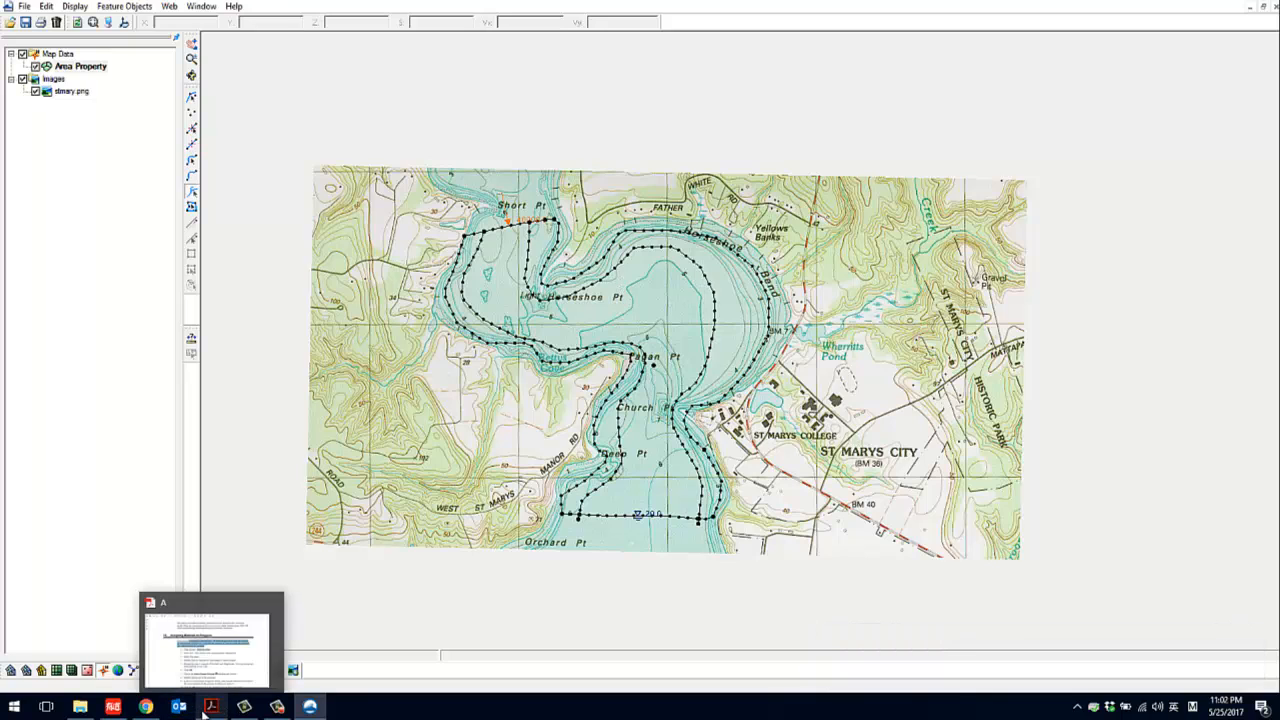
pyautogui.click(277, 708)
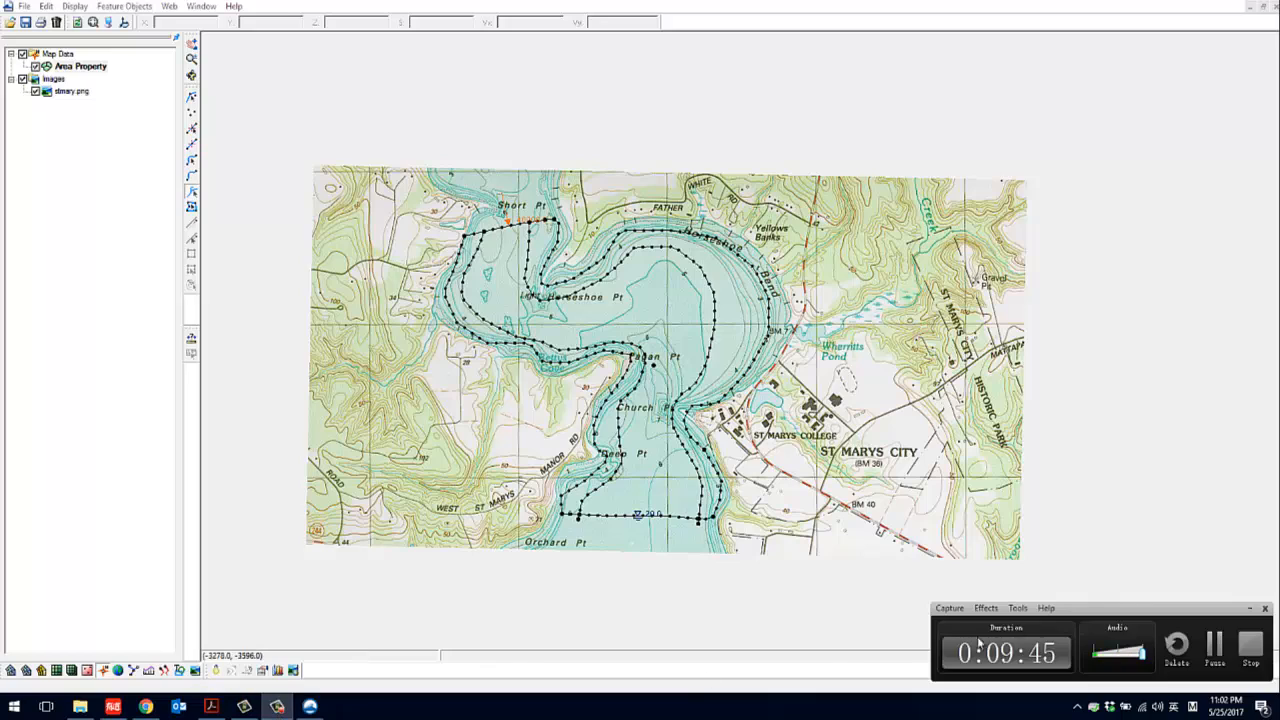
pyautogui.click(1205, 655)
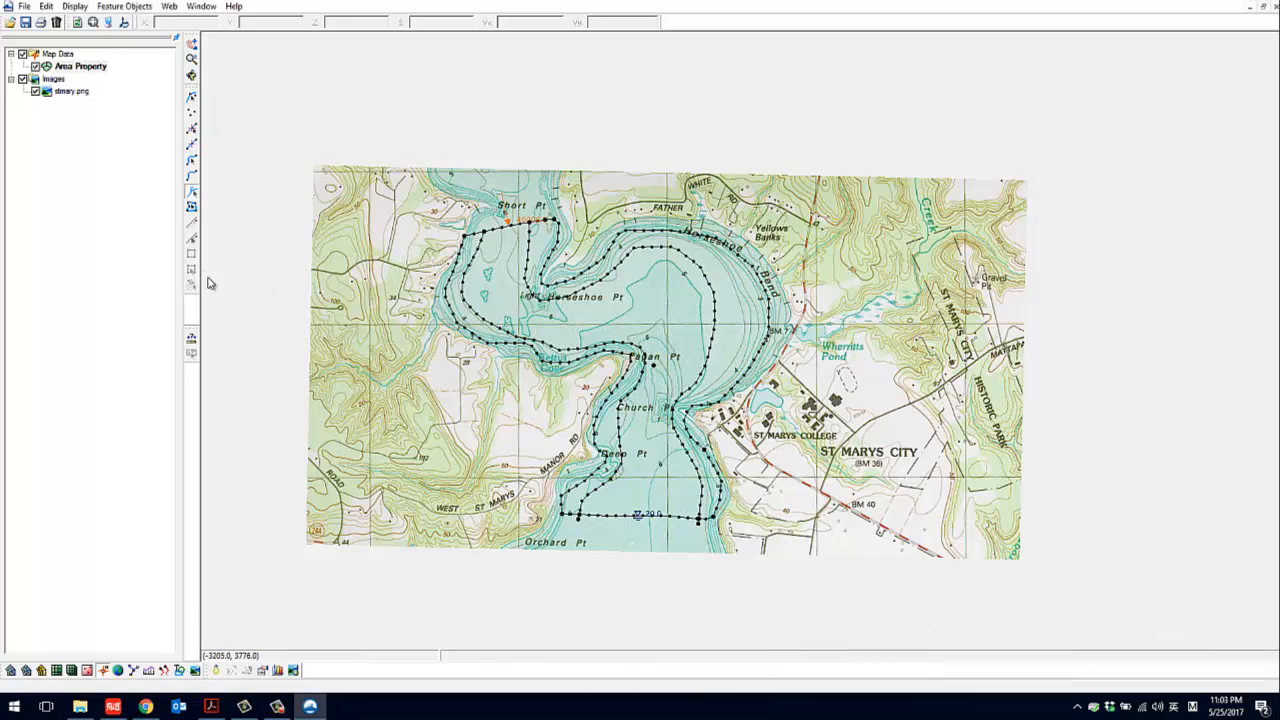
# Assign the main_channel material to the central river polygon in its 2D mesh polygon properties
pyautogui.click(192, 208)
pyautogui.click(615, 292)
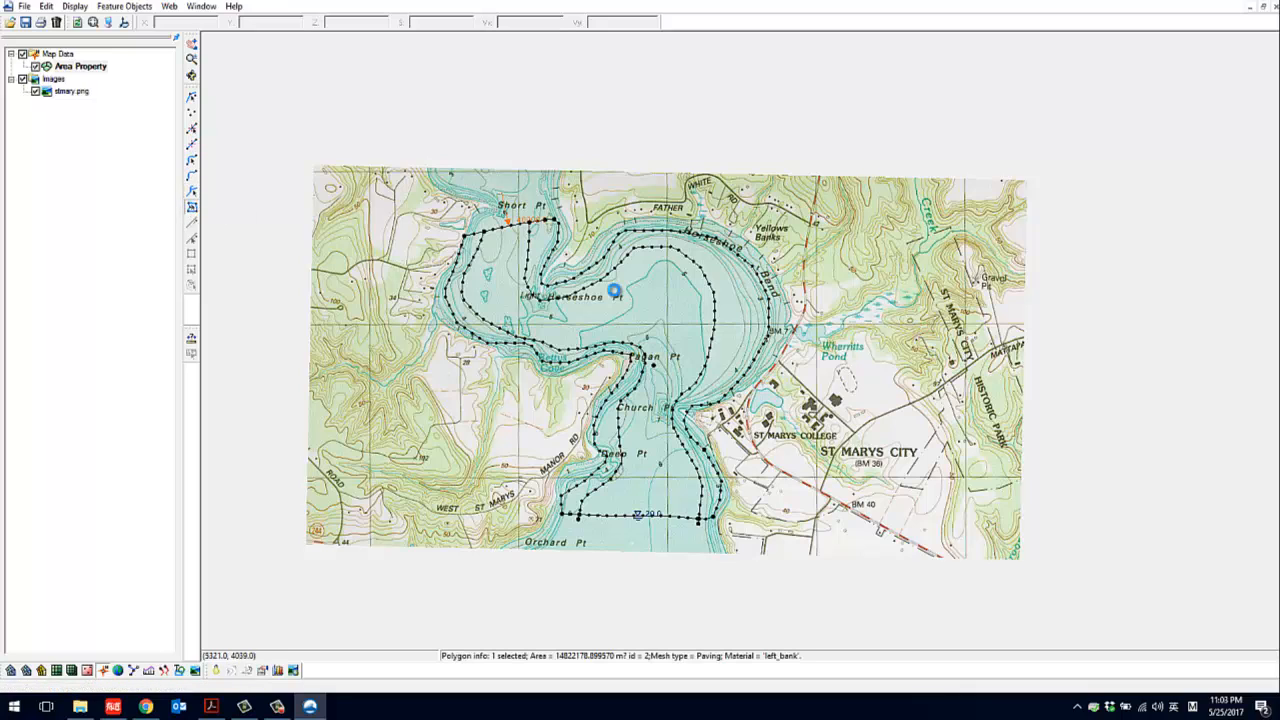
pyautogui.rightClick(638, 294)
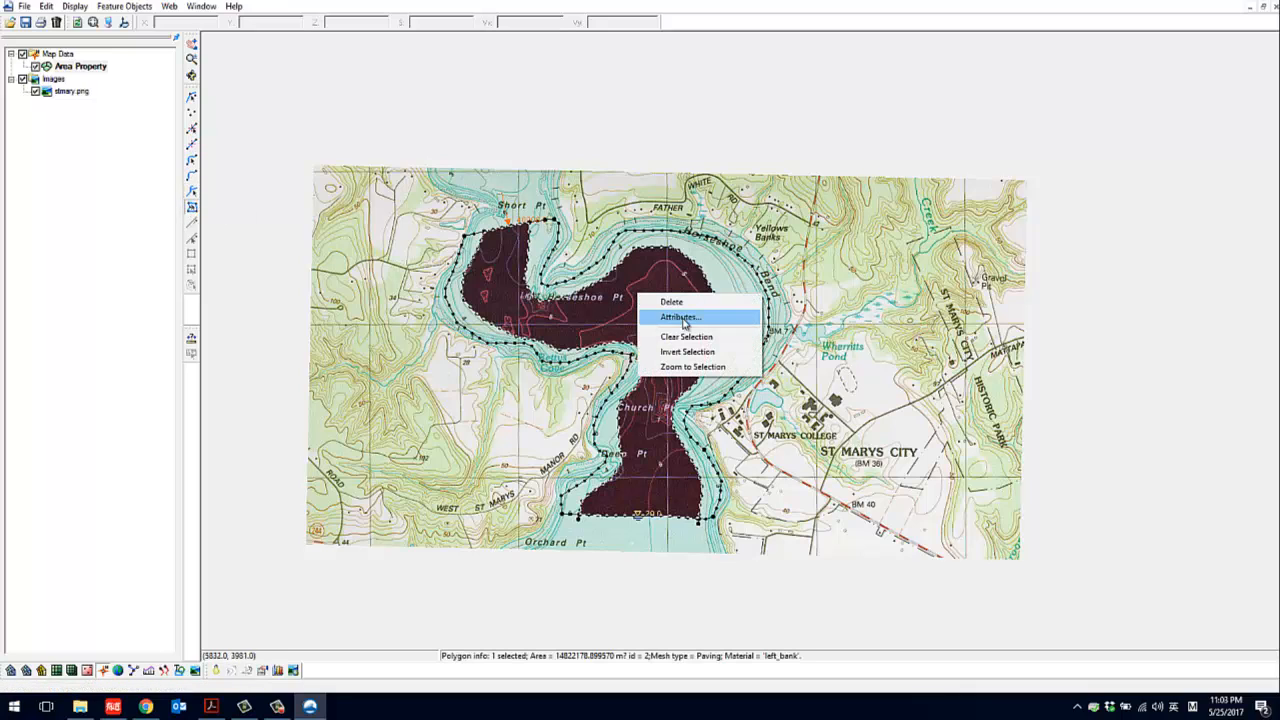
pyautogui.click(680, 317)
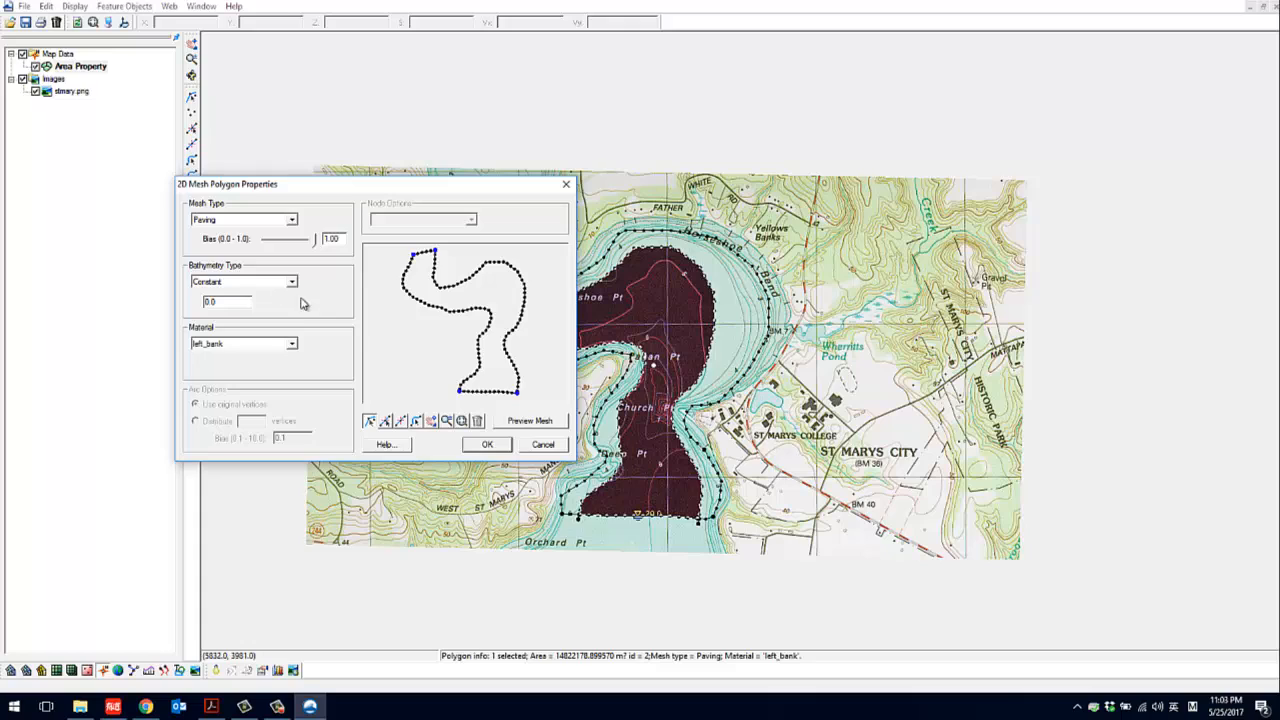
pyautogui.click(232, 344)
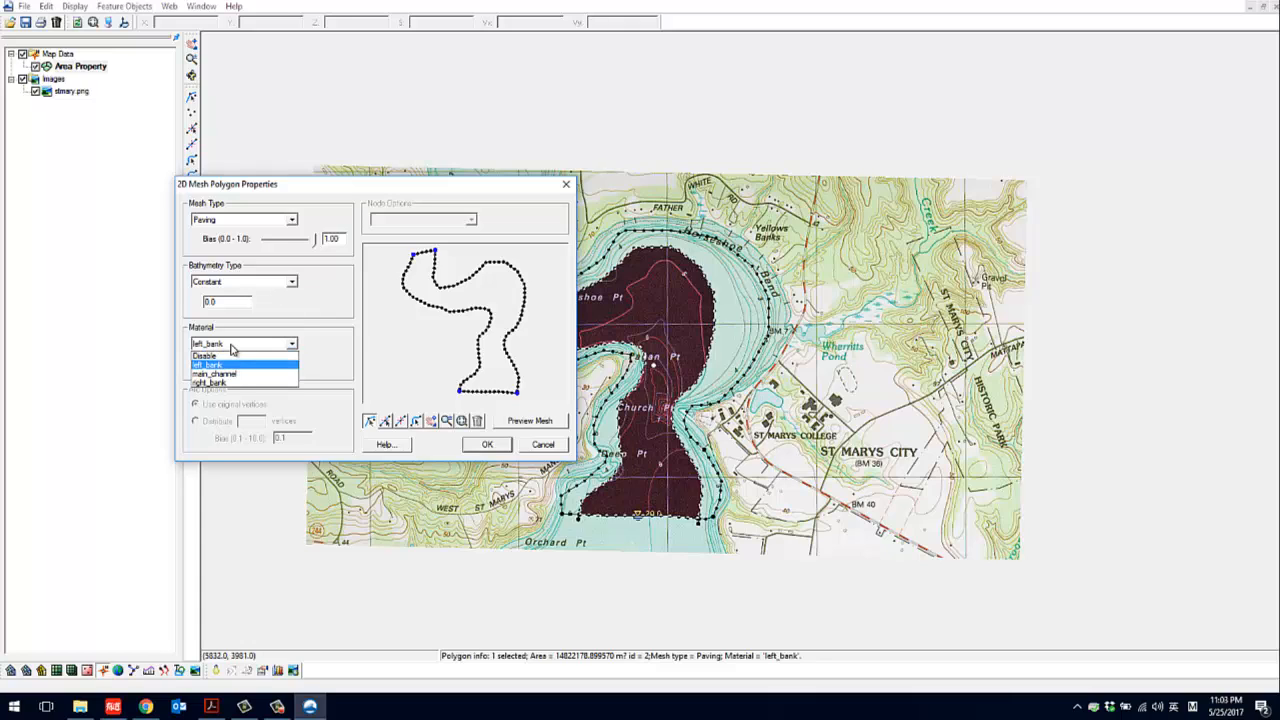
pyautogui.click(237, 374)
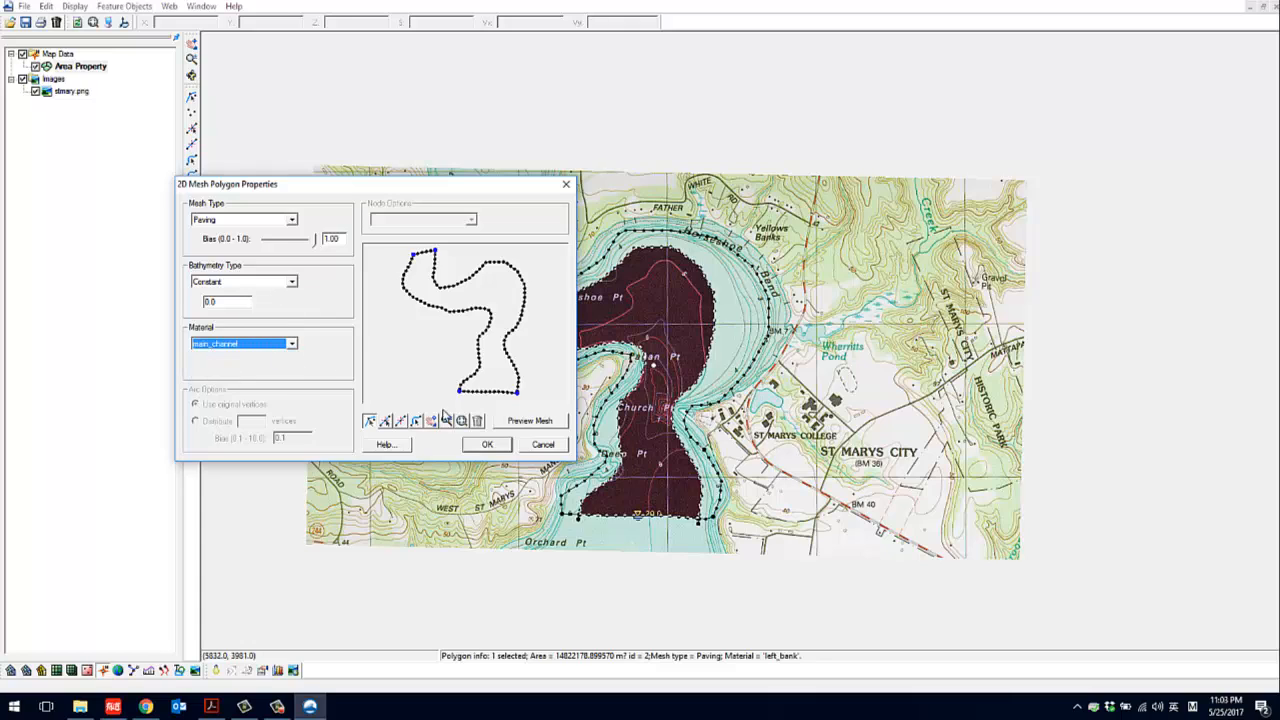
pyautogui.click(500, 446)
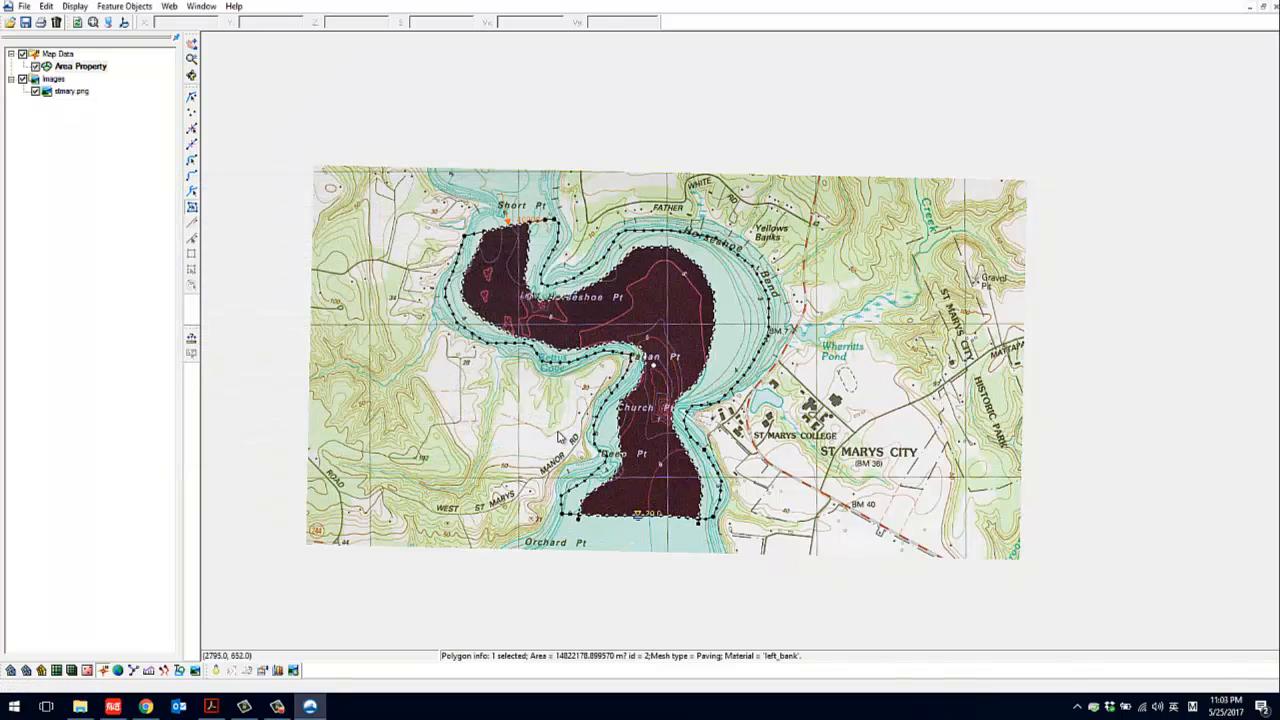
# Open the attributes of the narrow western bank polygon and accept left_bank as its material
pyautogui.click(631, 373)
pyautogui.rightClick(633, 375)
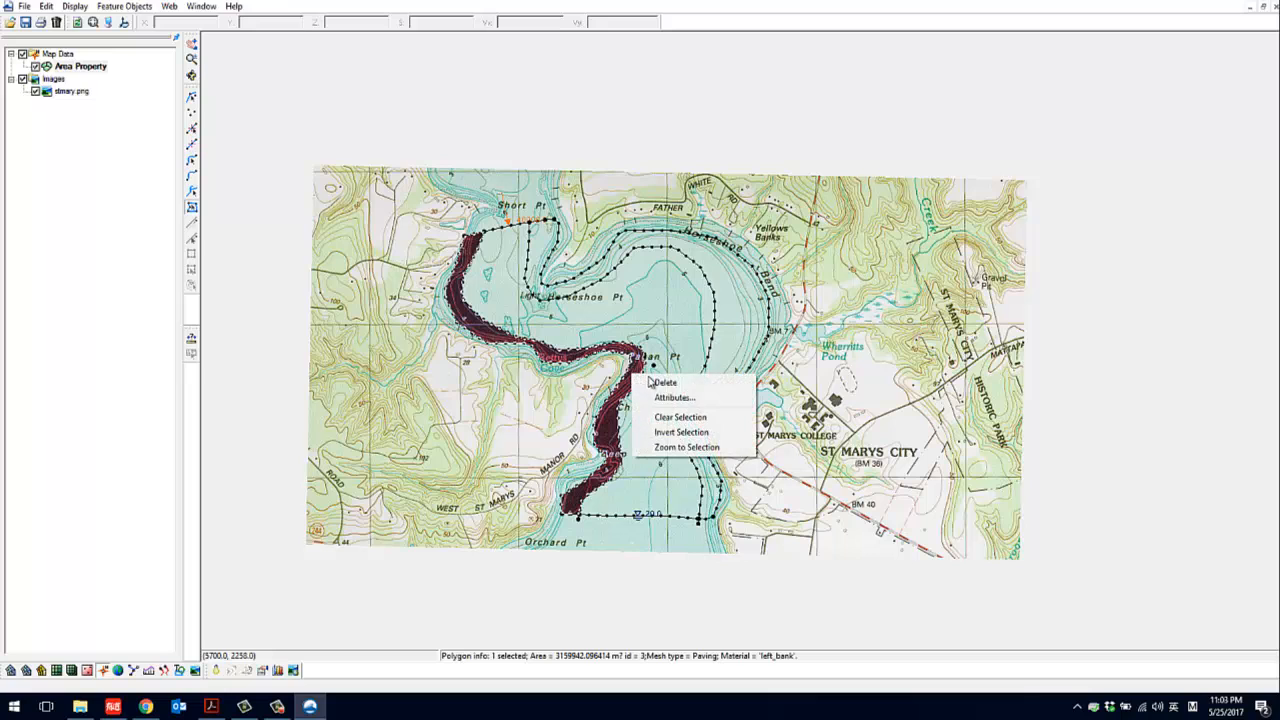
pyautogui.click(665, 394)
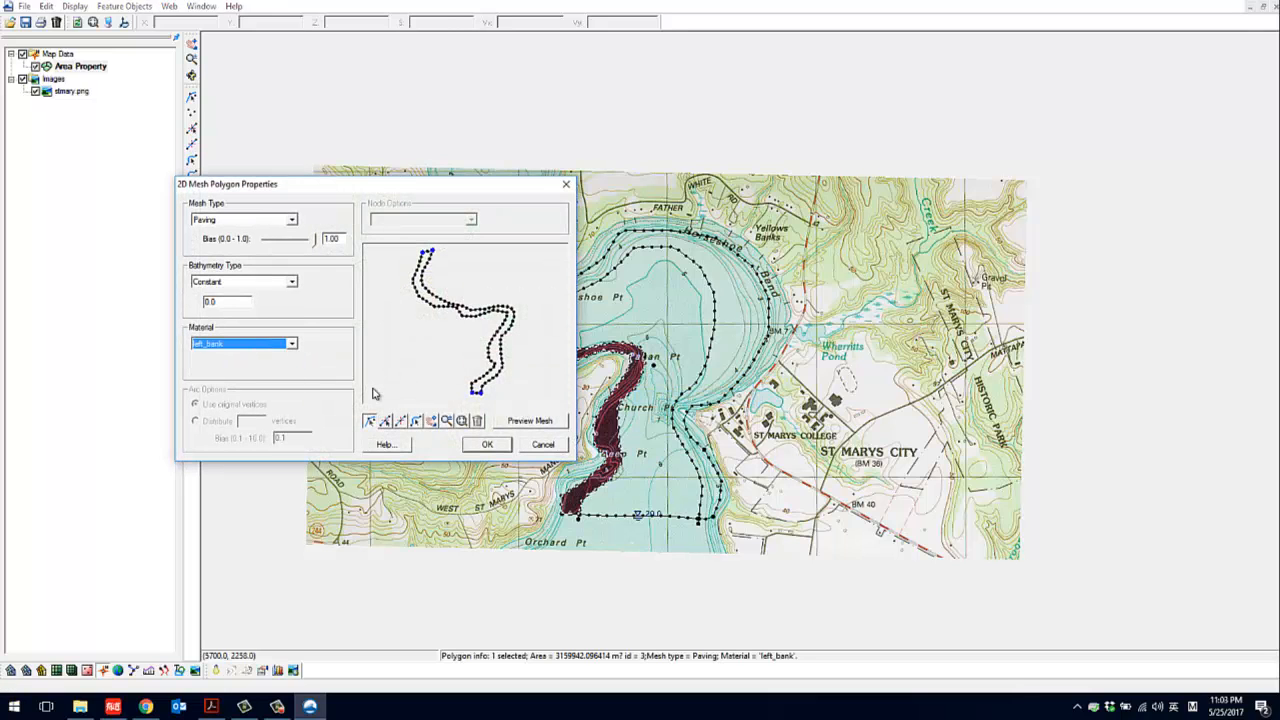
pyautogui.click(487, 444)
# Assign the right_bank material to the eastern bank polygon along Horseshoe Bend
pyautogui.click(743, 288)
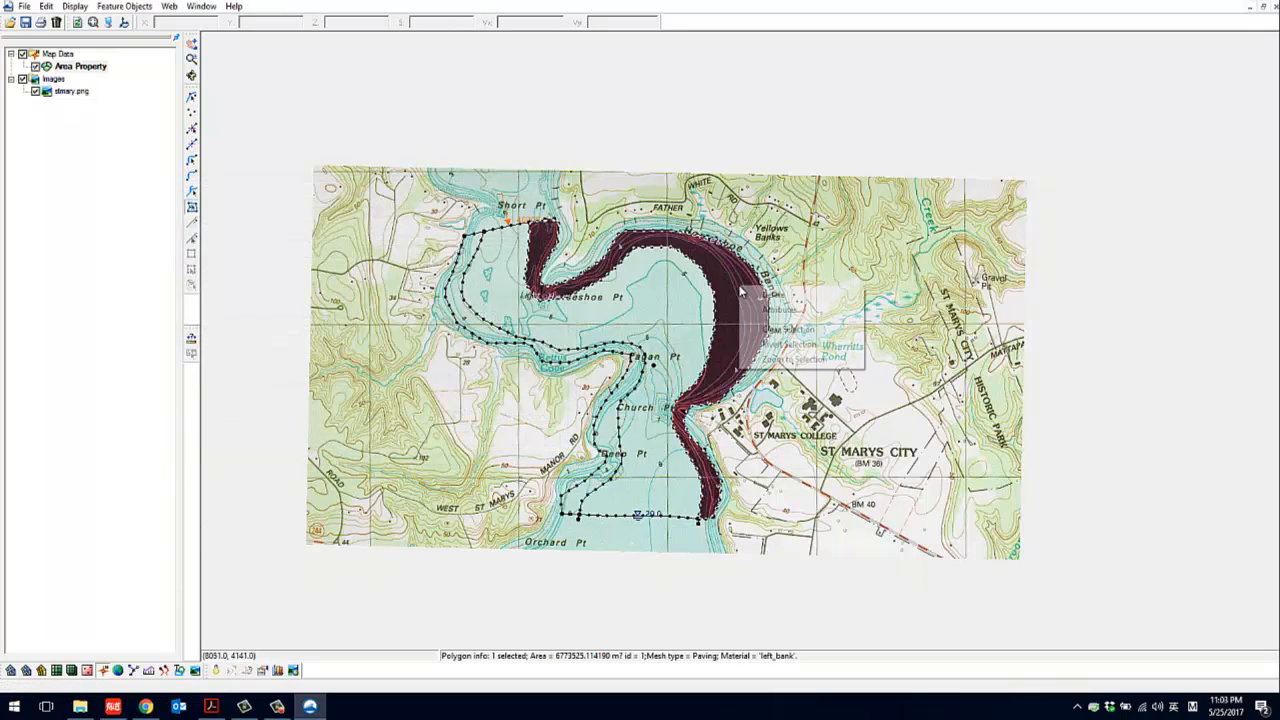
pyautogui.rightClick(743, 288)
pyautogui.click(787, 312)
pyautogui.click(250, 346)
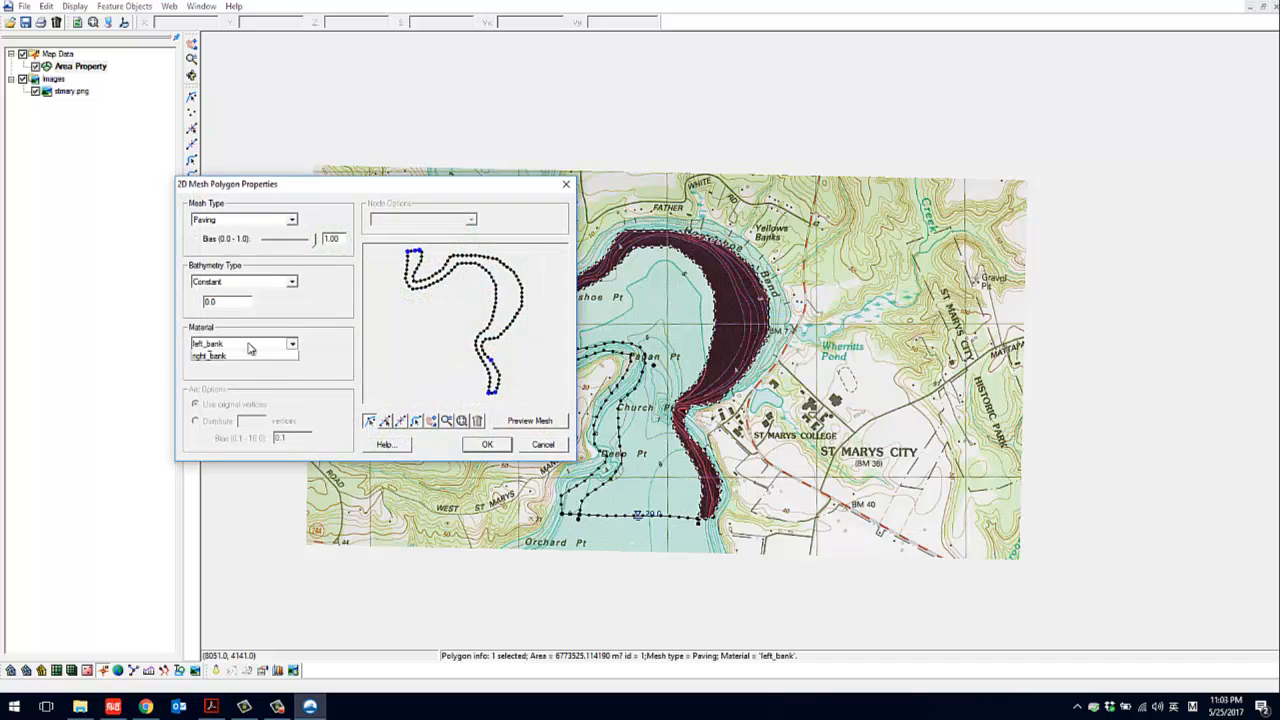
pyautogui.click(229, 385)
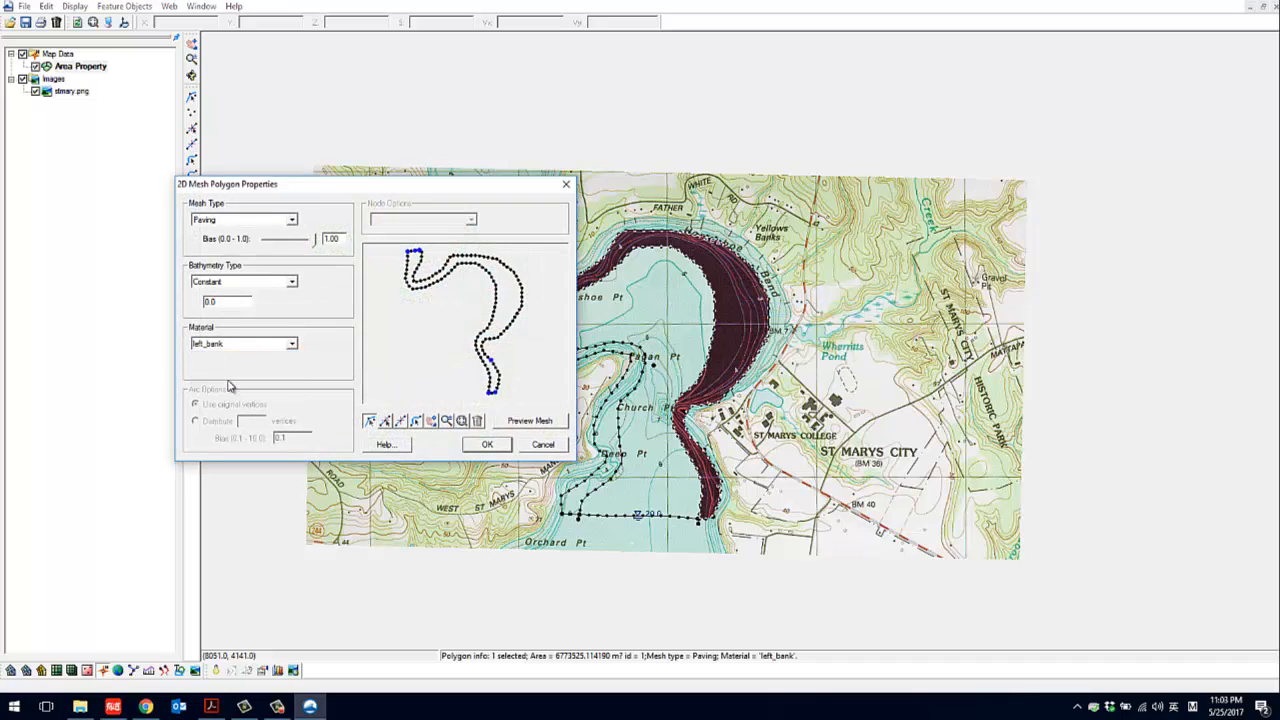
pyautogui.click(487, 444)
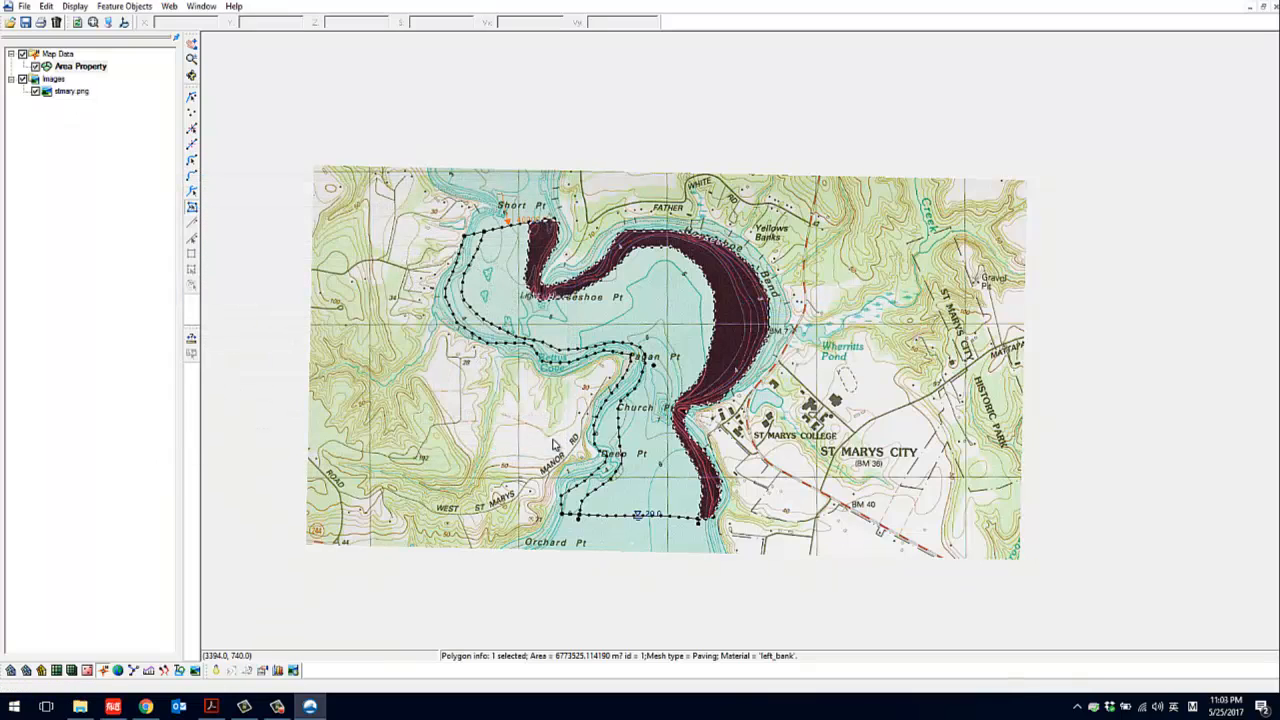
# Clear the polygon selection and set the map display to fill polygons with materials
pyautogui.click(412, 115)
pyautogui.click(108, 23)
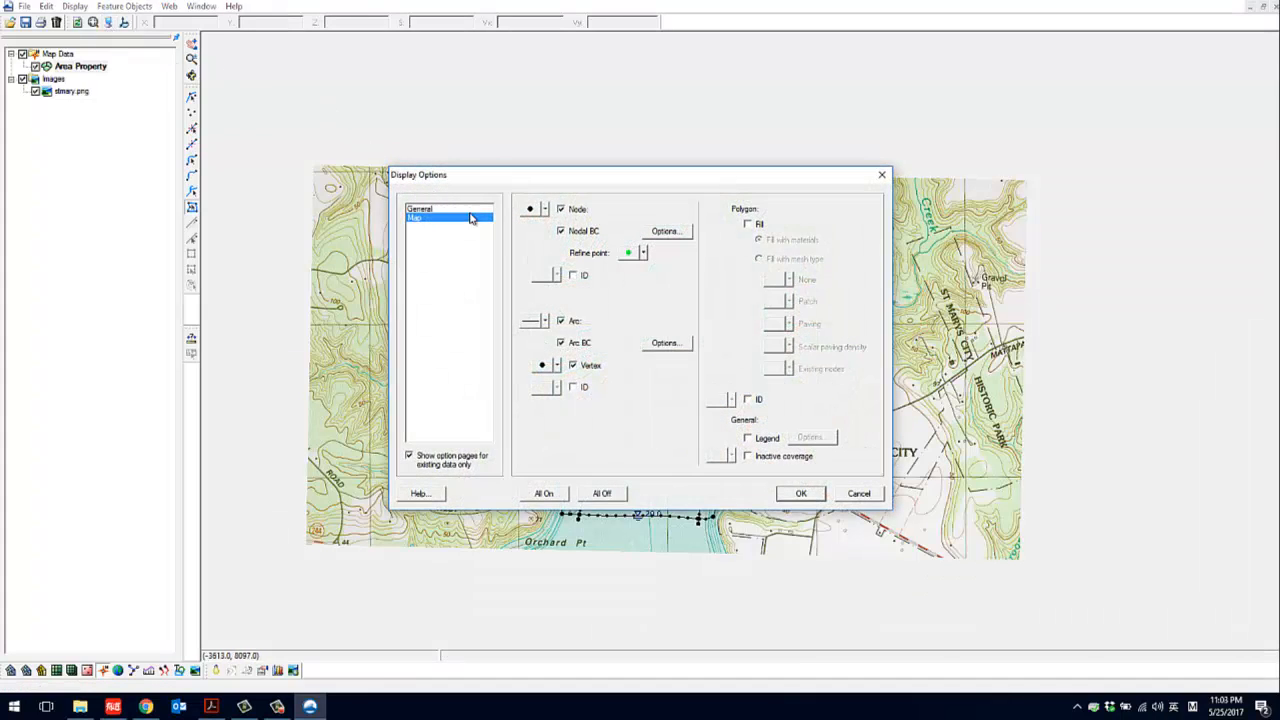
pyautogui.click(749, 225)
pyautogui.click(799, 494)
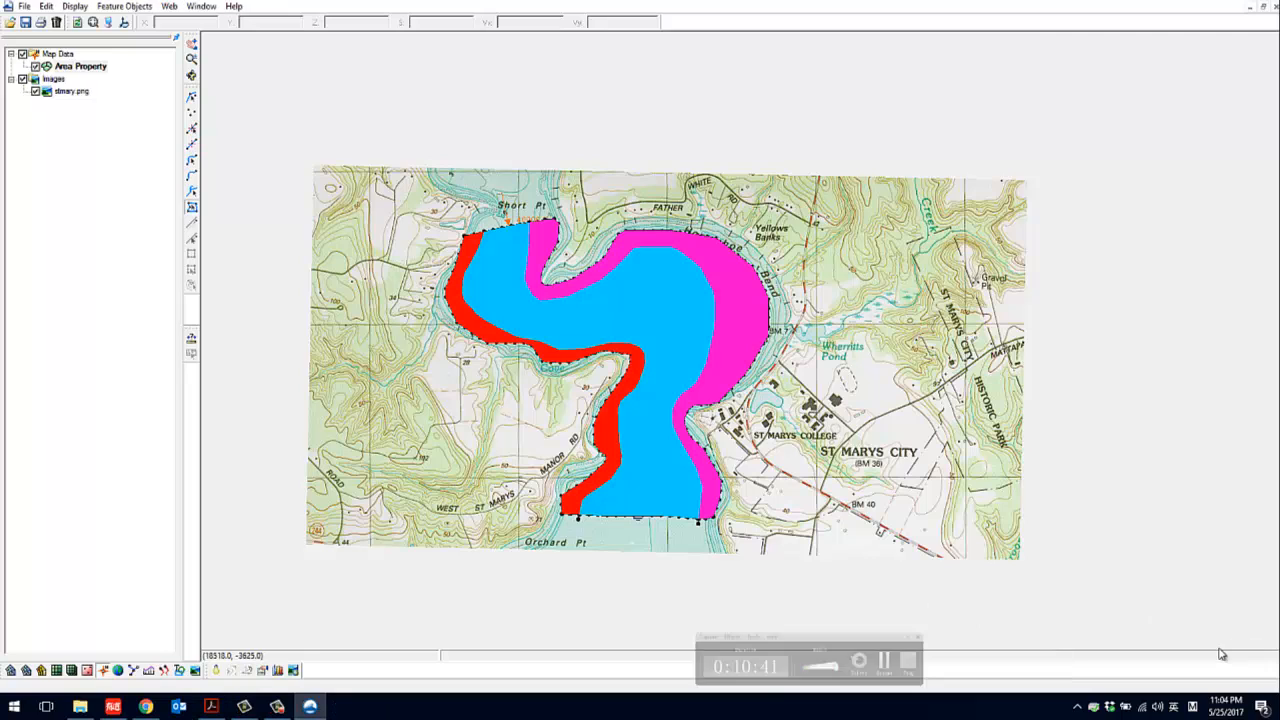
# Convert the map to a 2D mesh with quadratic elements, using the Mesh & assign attributes option
pyautogui.click(126, 7)
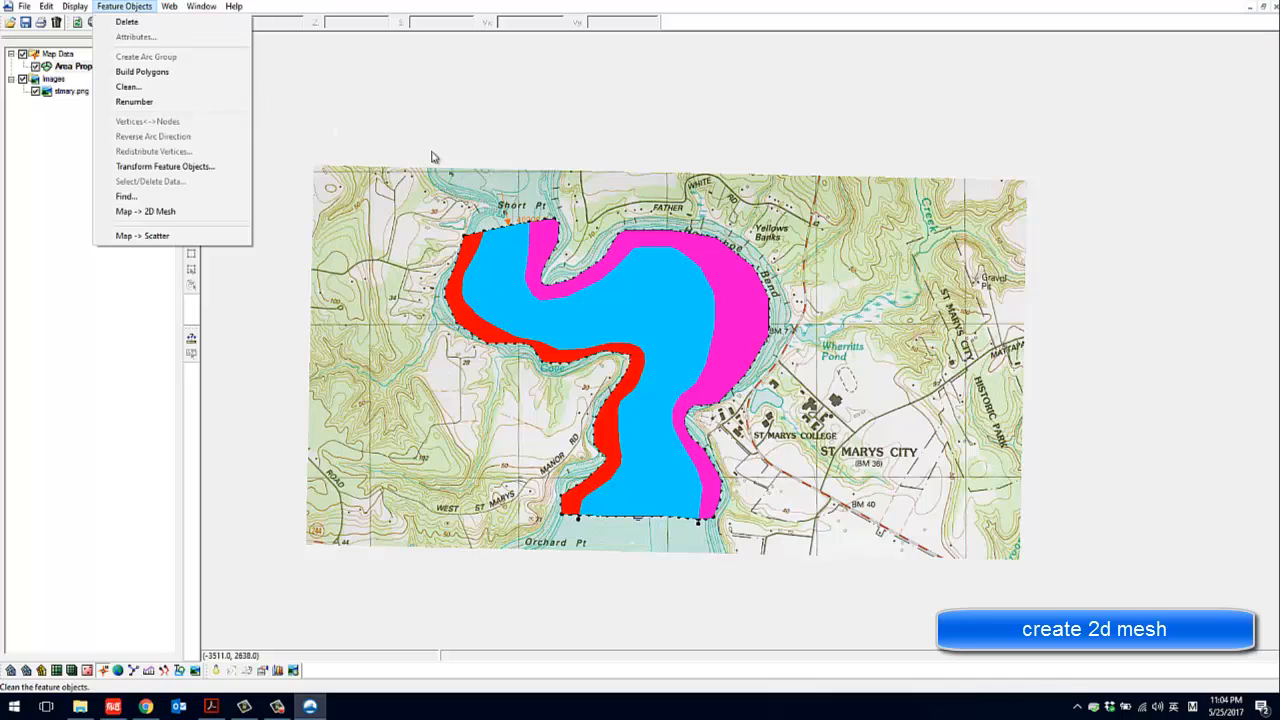
pyautogui.click(921, 116)
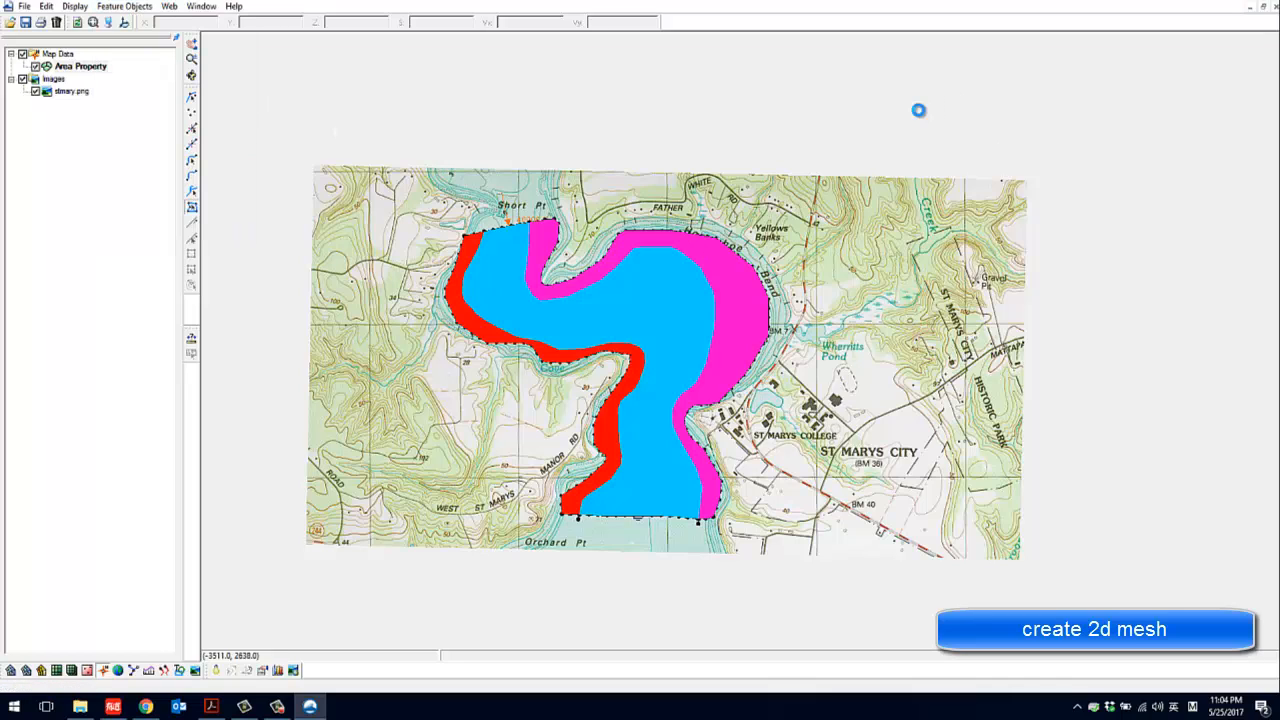
pyautogui.click(135, 7)
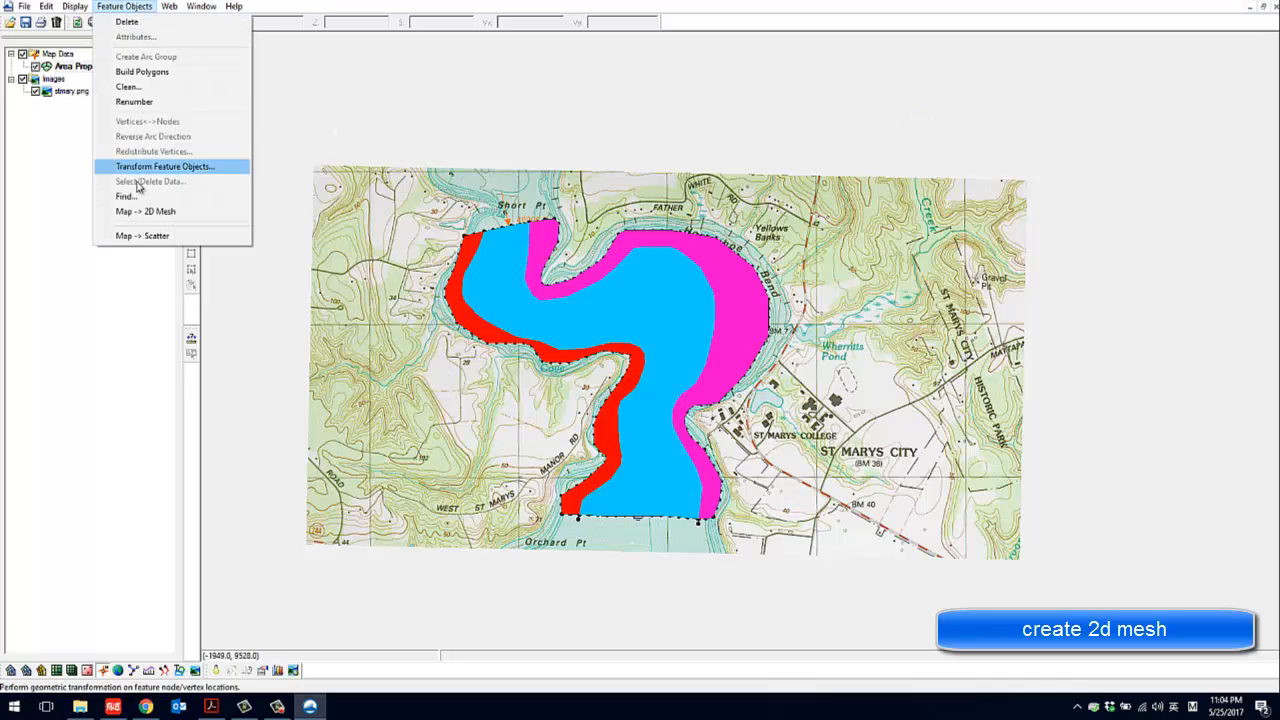
pyautogui.click(147, 214)
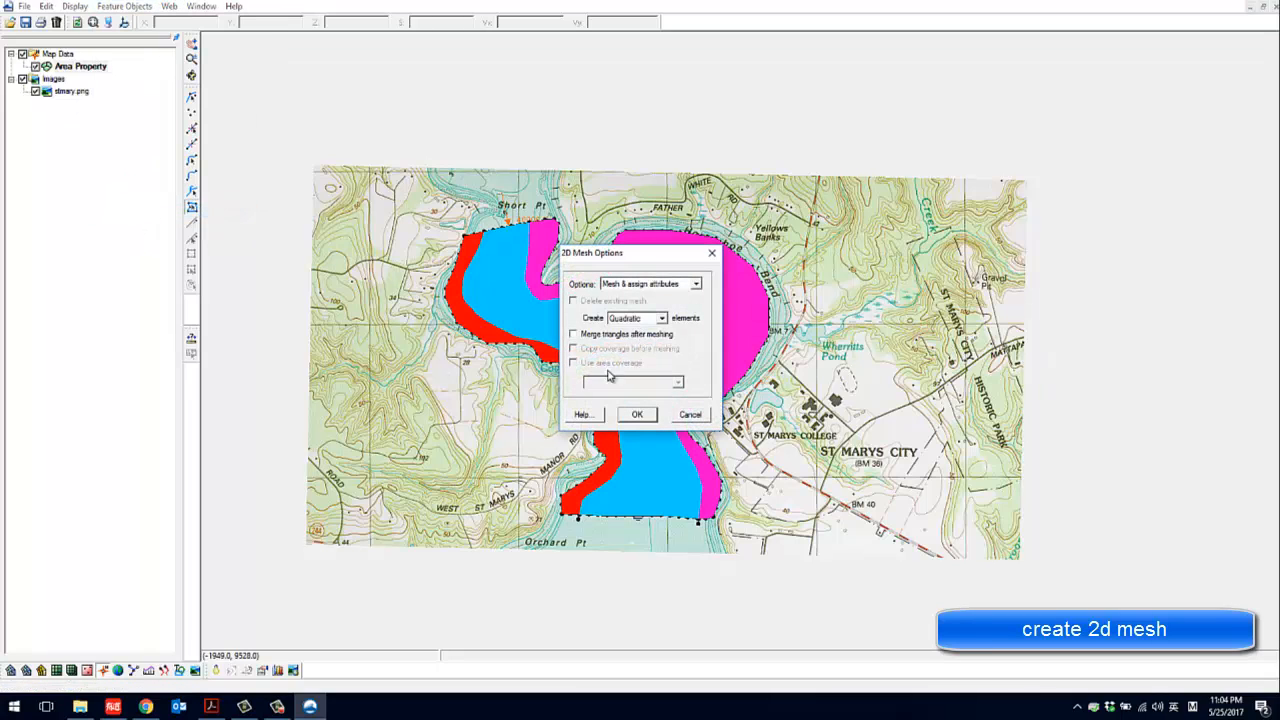
pyautogui.click(278, 706)
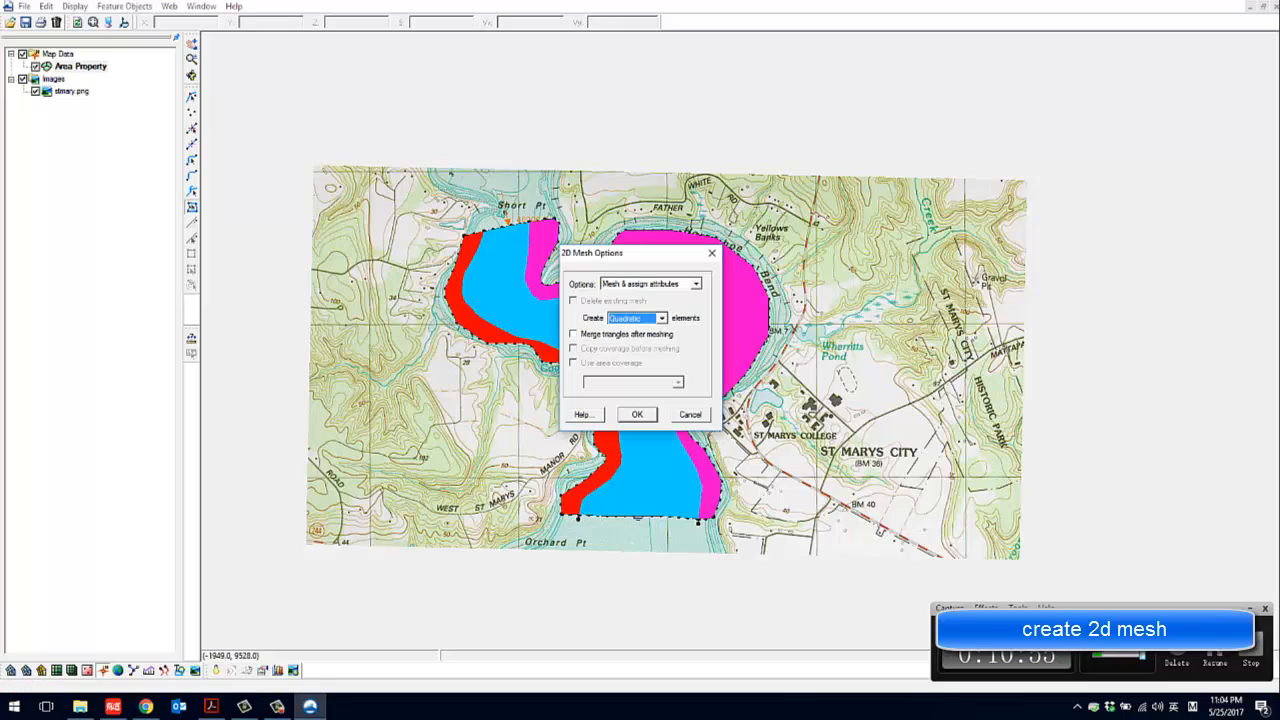
pyautogui.click(638, 416)
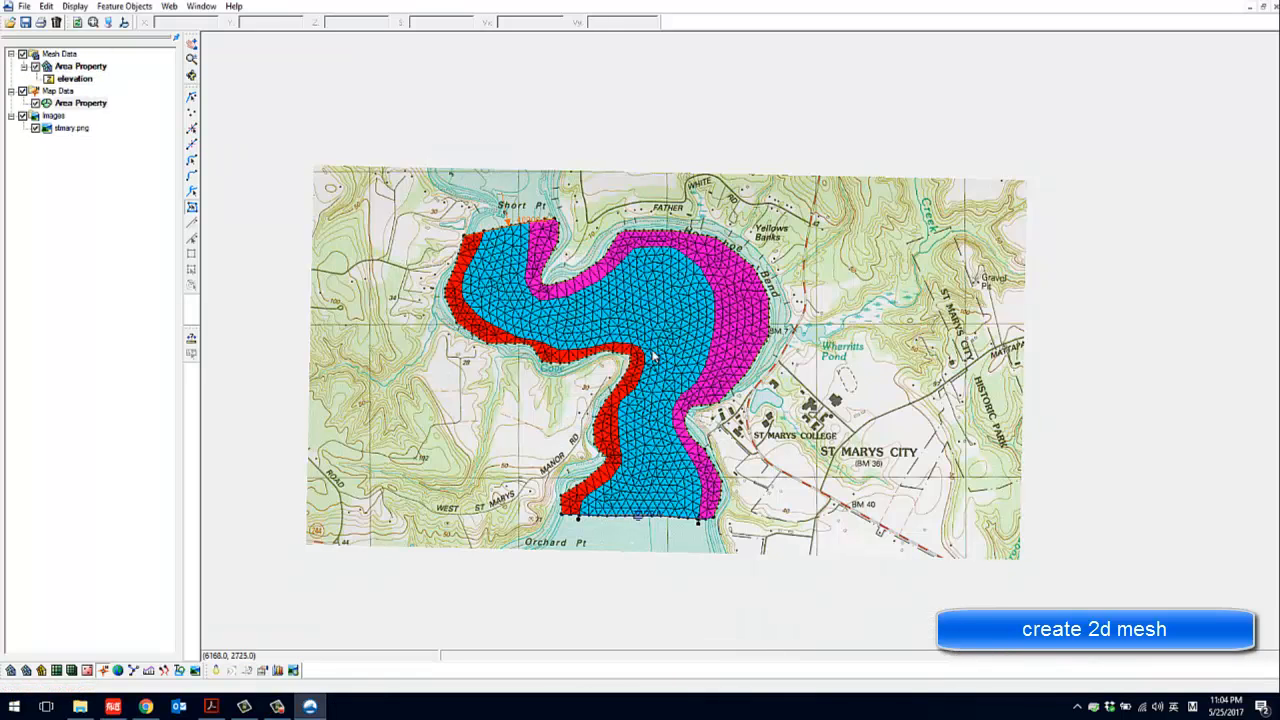
# Hide the stmary.png background image so that only the mesh and map data are displayed
pyautogui.scroll(1, 655, 356)
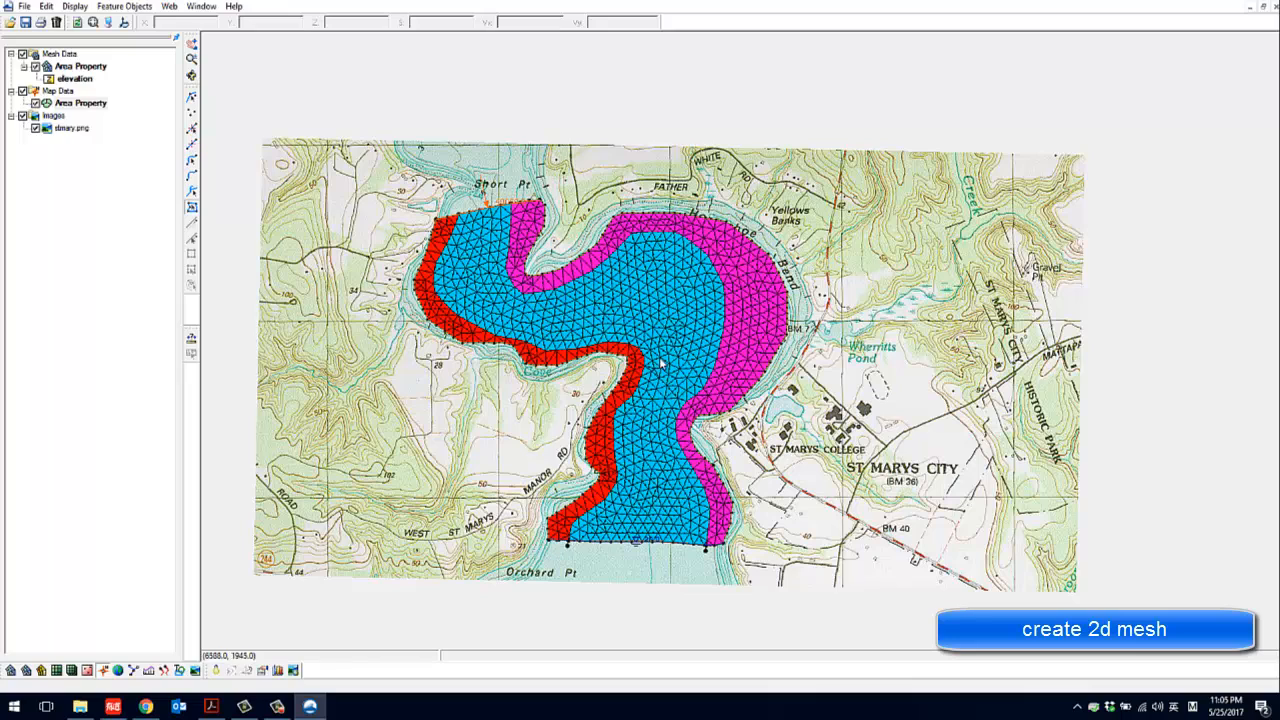
pyautogui.moveTo(213, 710)
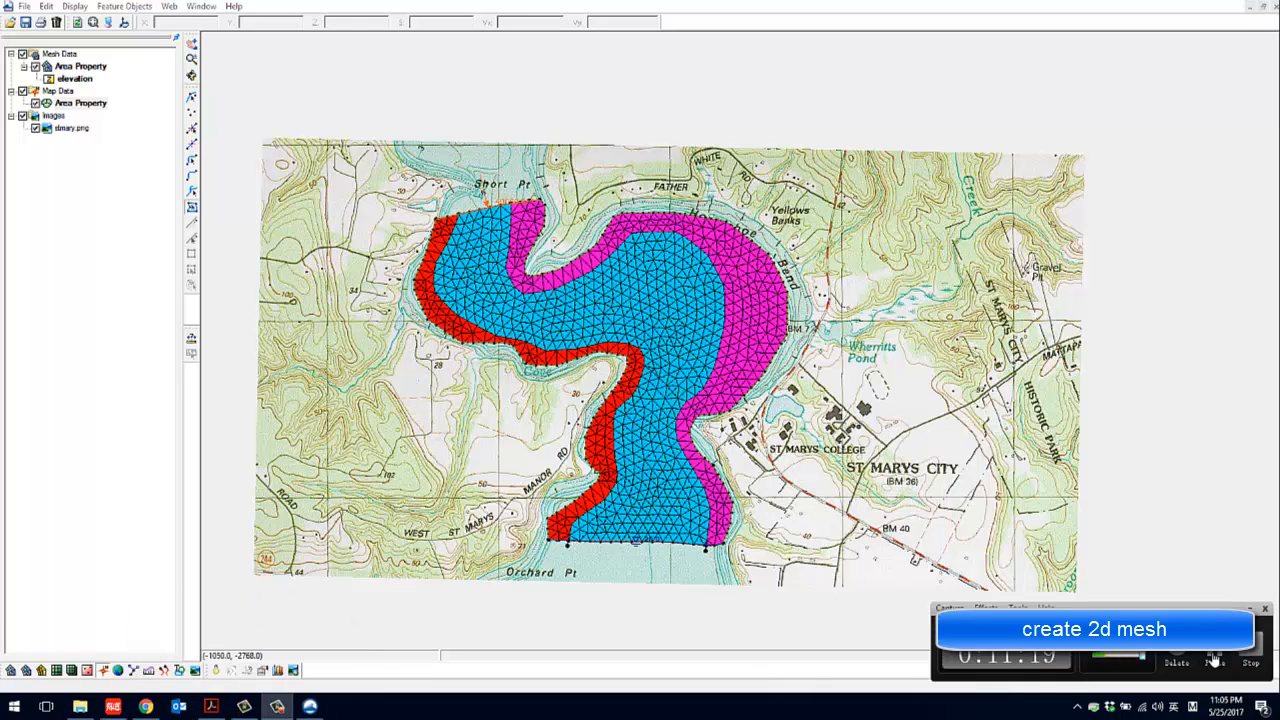
pyautogui.click(35, 128)
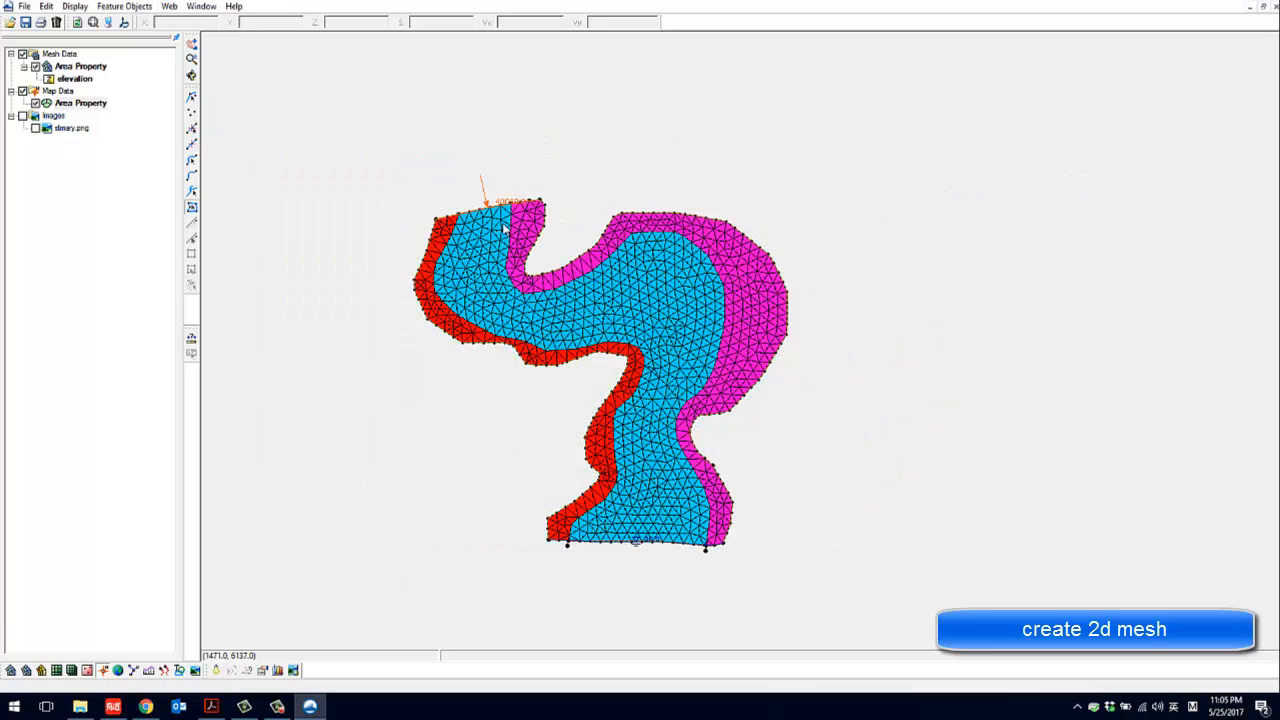
# Turn off the display of nodes and arcs in the map display options
pyautogui.click(108, 21)
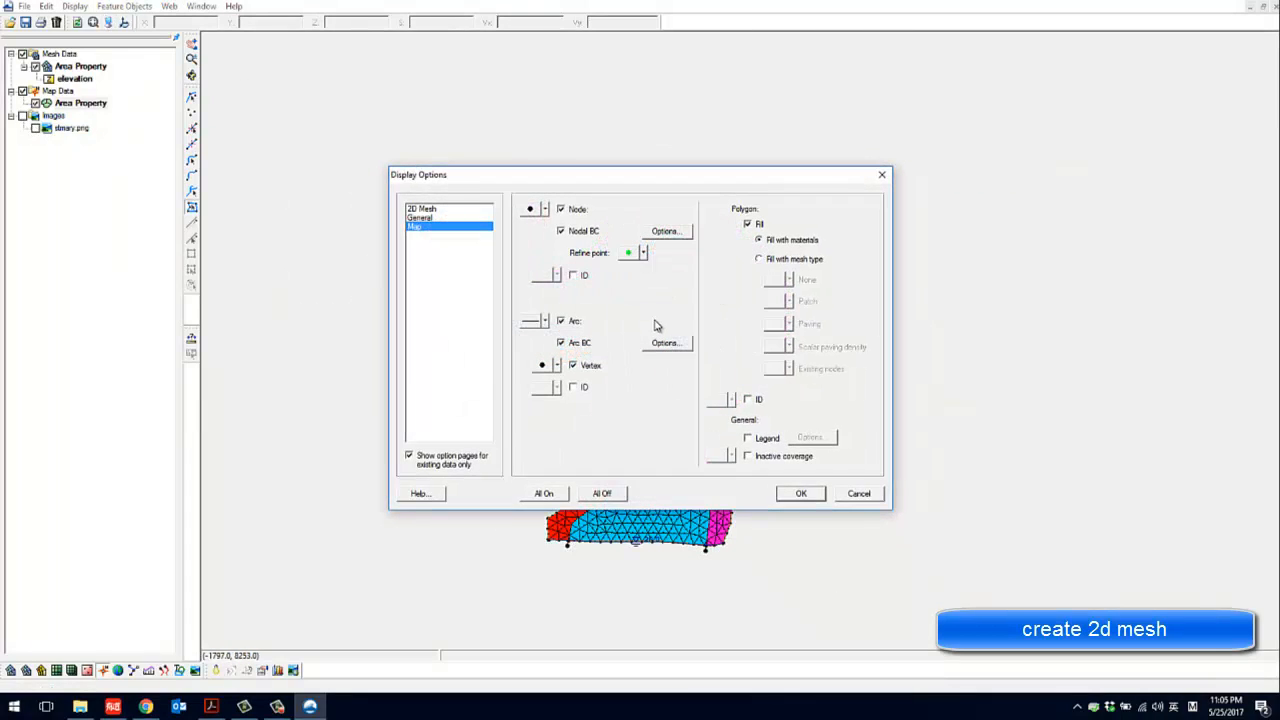
pyautogui.click(277, 707)
pyautogui.click(578, 372)
pyautogui.click(561, 210)
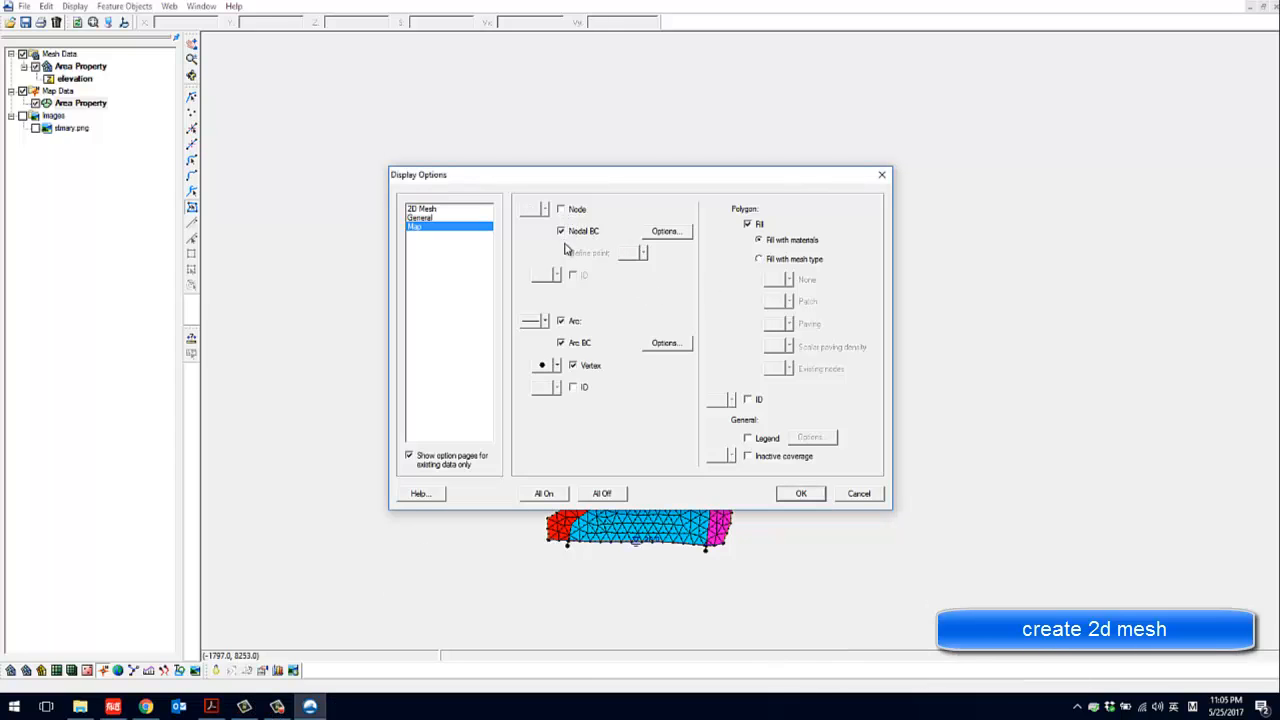
pyautogui.click(561, 321)
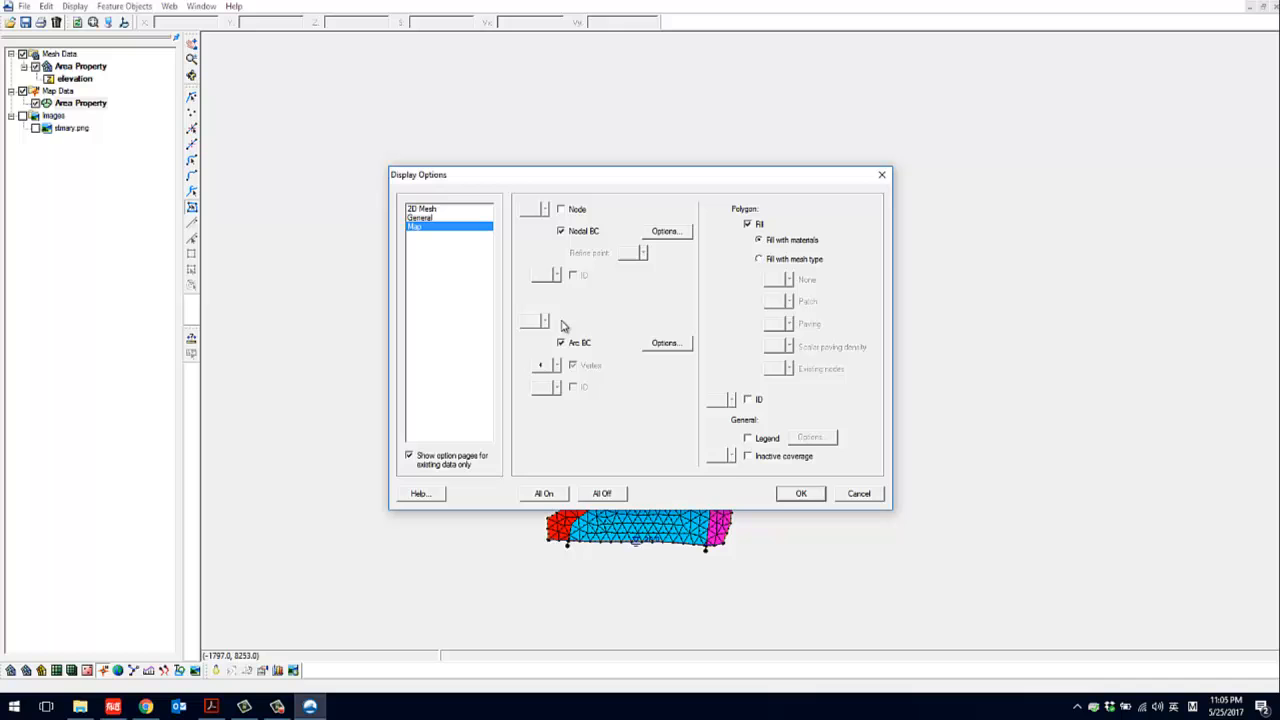
pyautogui.click(803, 494)
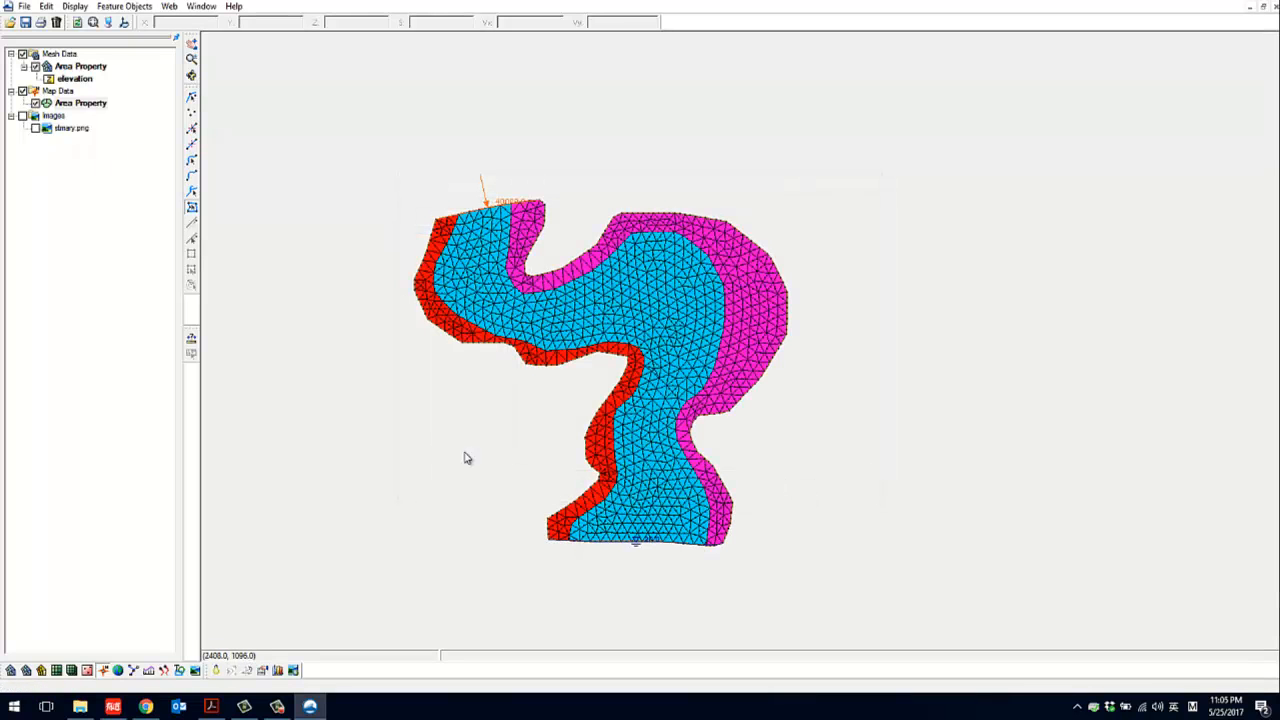
# Switch from the map module to the 2D mesh module
pyautogui.scroll(1, 672, 507)
pyautogui.scroll(1, 672, 507)
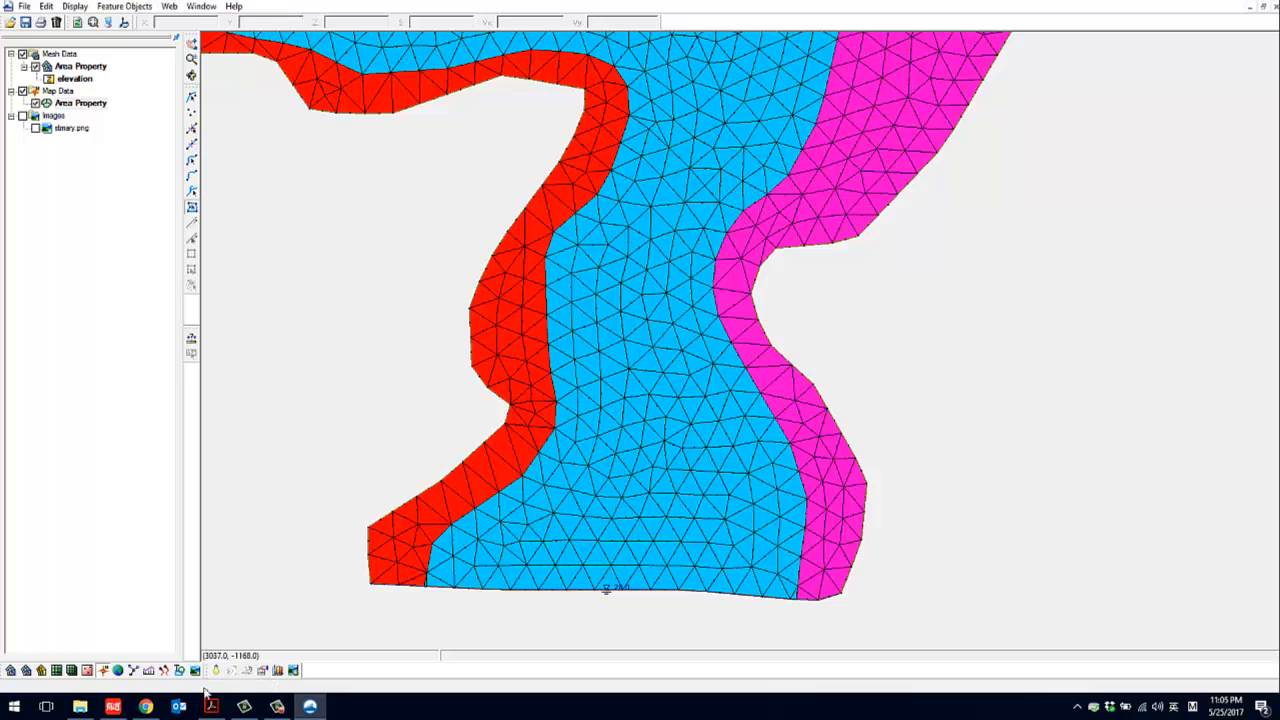
pyautogui.click(87, 671)
pyautogui.click(72, 671)
pyautogui.click(42, 671)
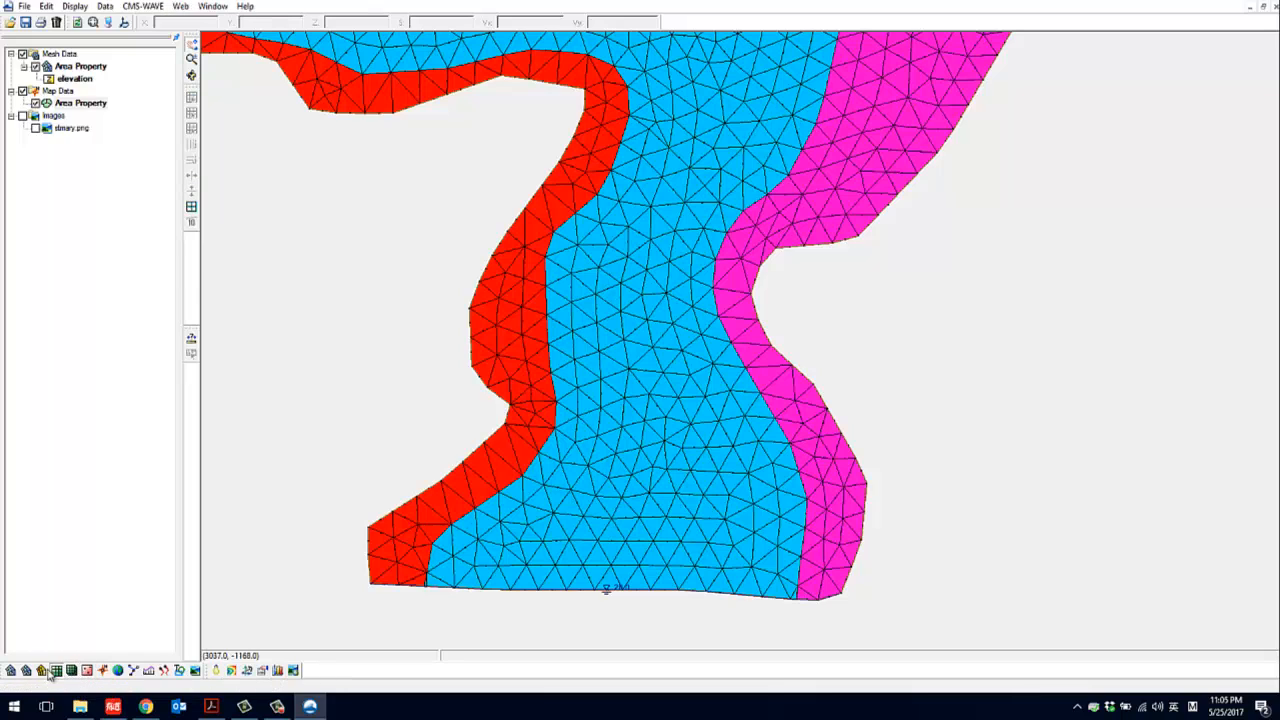
pyautogui.click(27, 671)
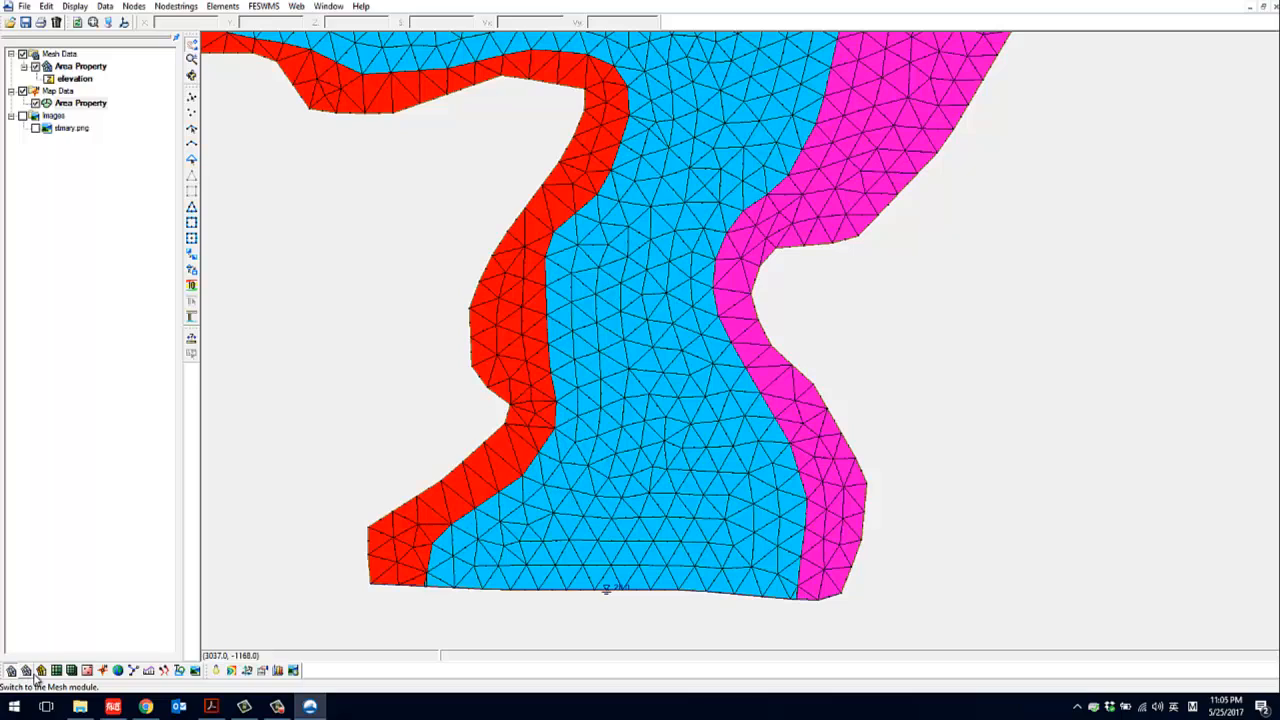
# Select a main channel mesh element, bring up its available editing operations, and clear the selection
pyautogui.click(192, 256)
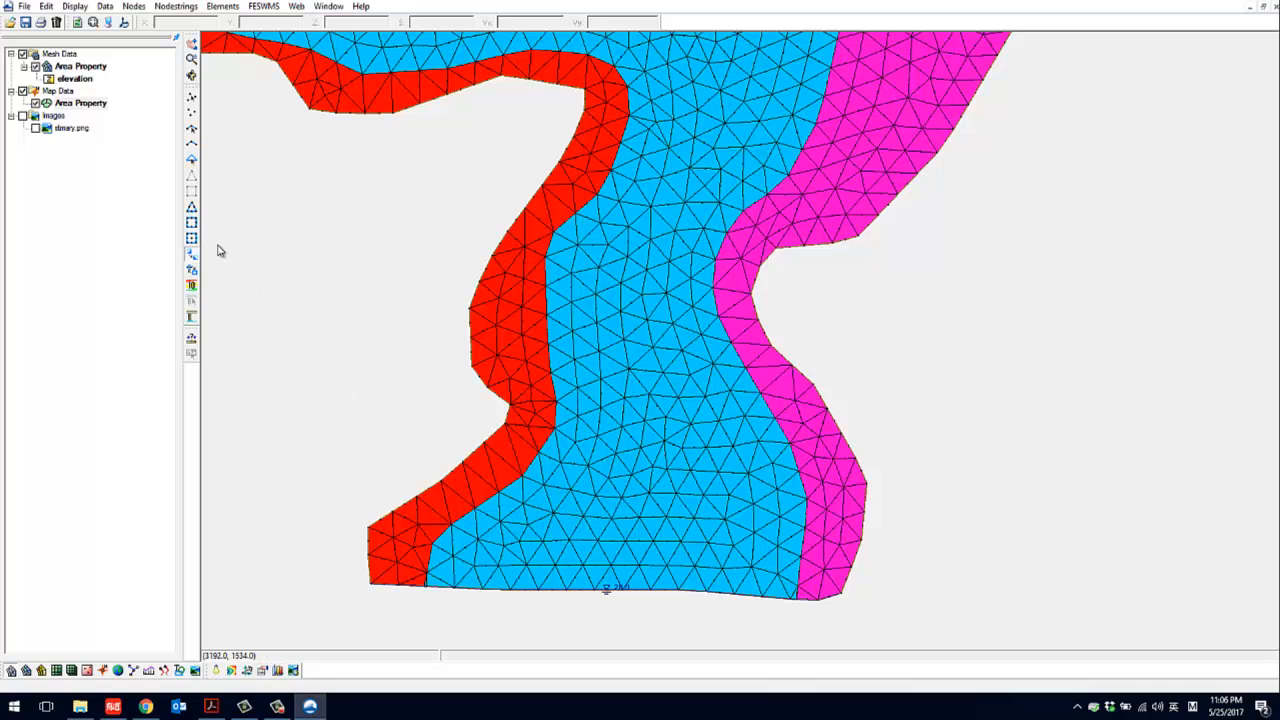
pyautogui.click(192, 271)
pyautogui.click(192, 159)
pyautogui.click(596, 400)
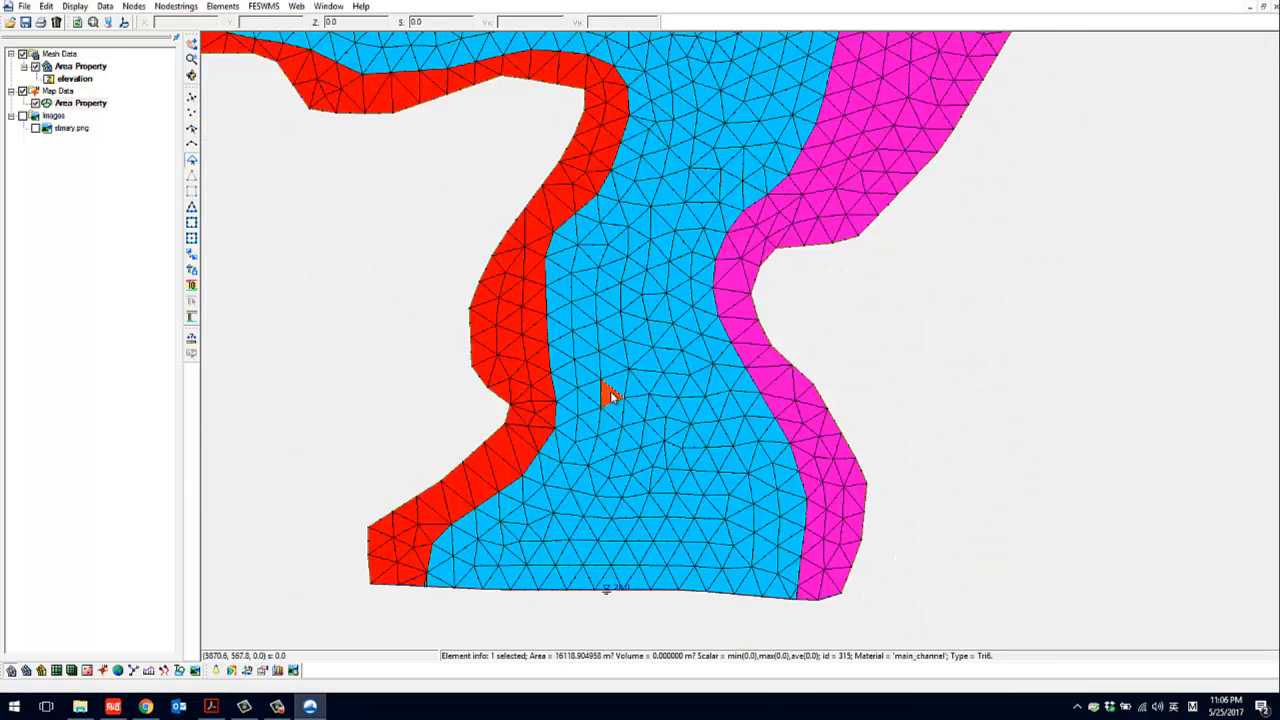
pyautogui.rightClick(611, 396)
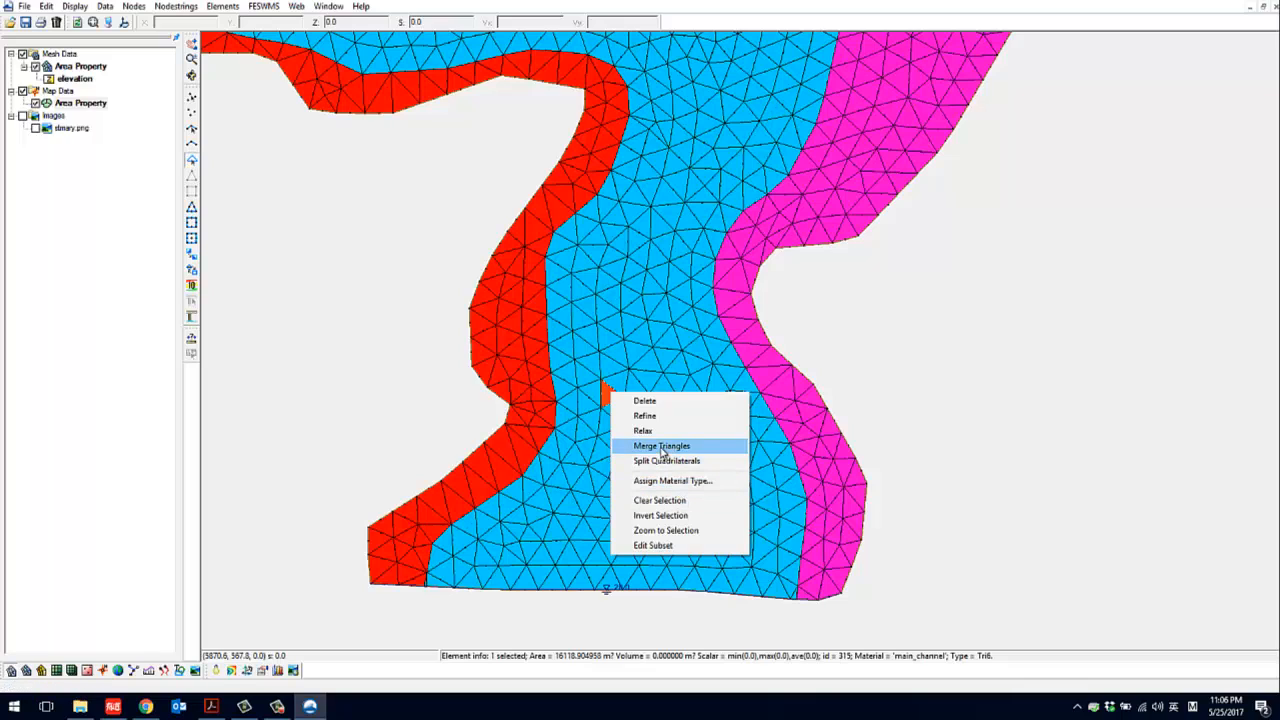
pyautogui.click(431, 416)
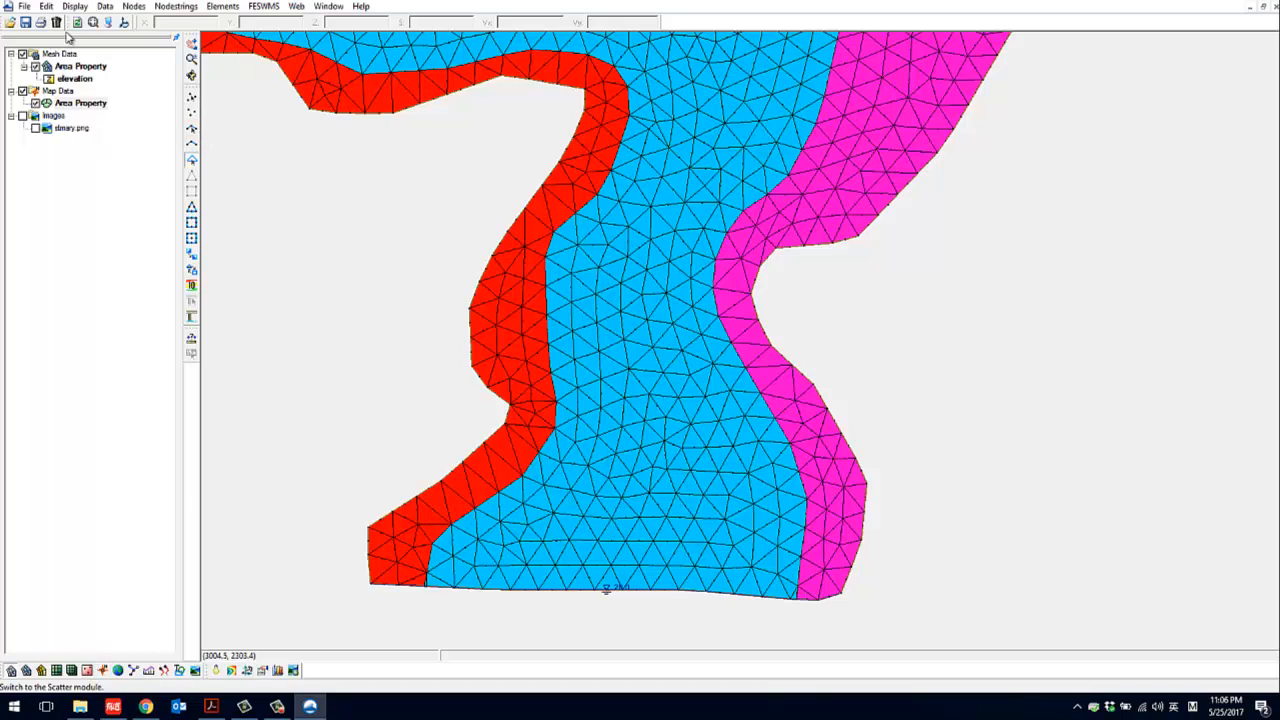
# Open the bathymetry scatter file stmary_bathy.h5 from the data files folder
pyautogui.click(24, 6)
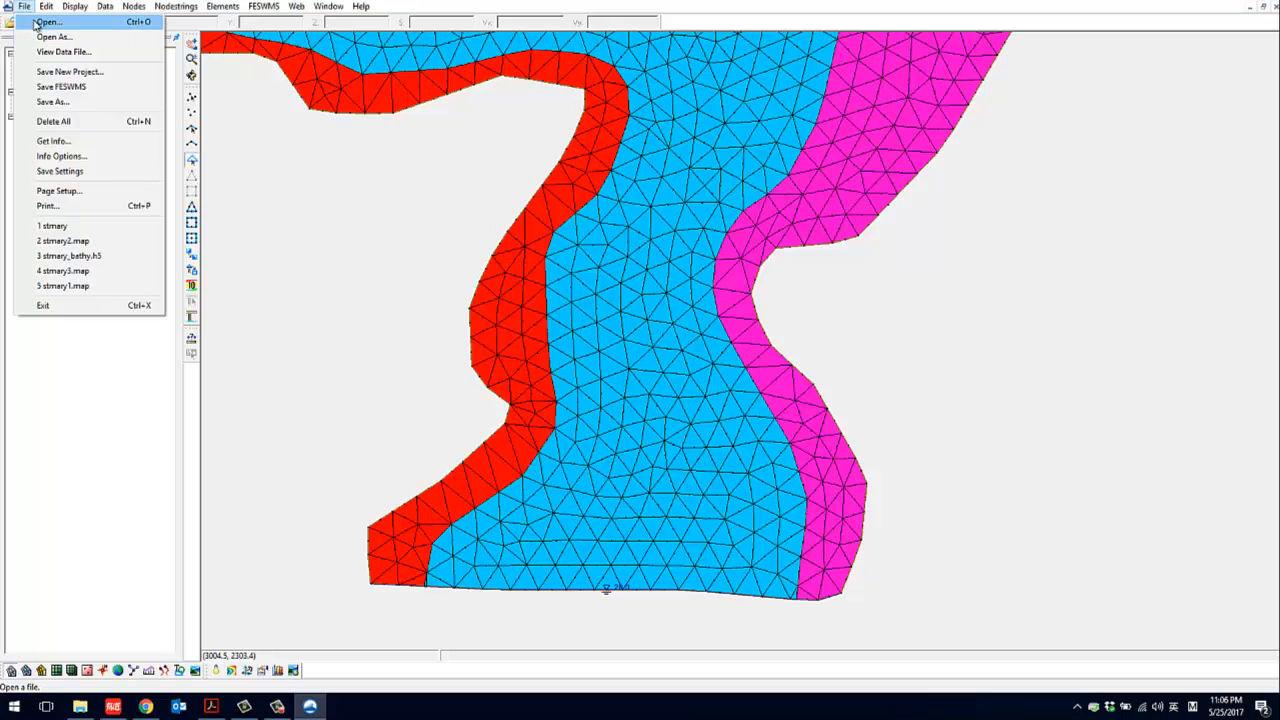
pyautogui.click(40, 22)
pyautogui.scroll(-2, 656, 356)
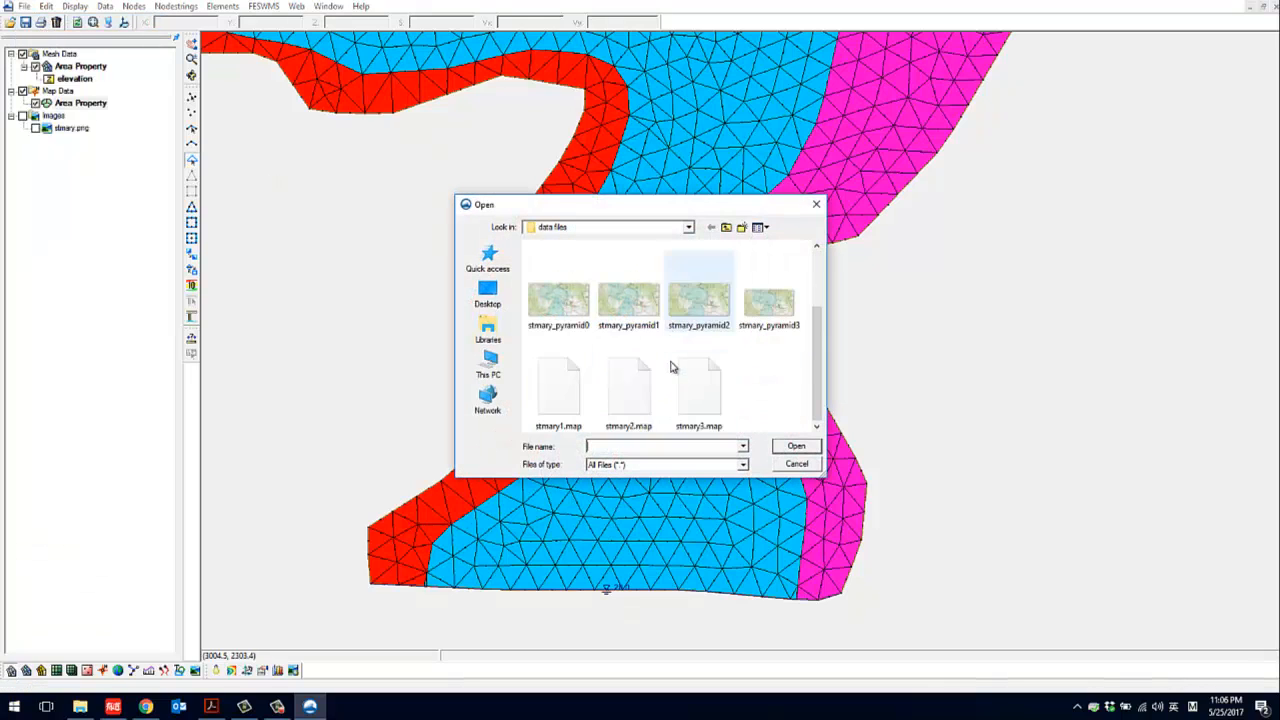
pyautogui.scroll(2, 645, 395)
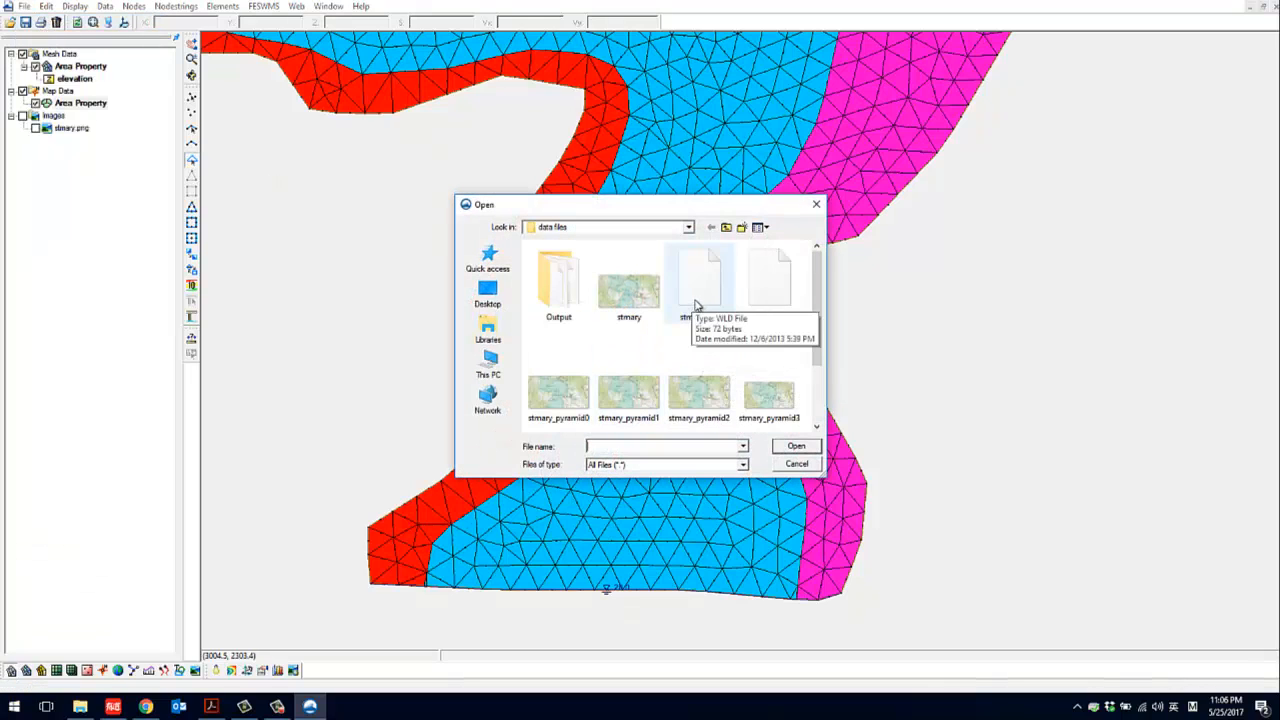
pyautogui.doubleClick(782, 295)
# Select individual triangles of the stmary_bathy scatter set west of the river to inspect their area and elevation
pyautogui.scroll(2, 527, 521)
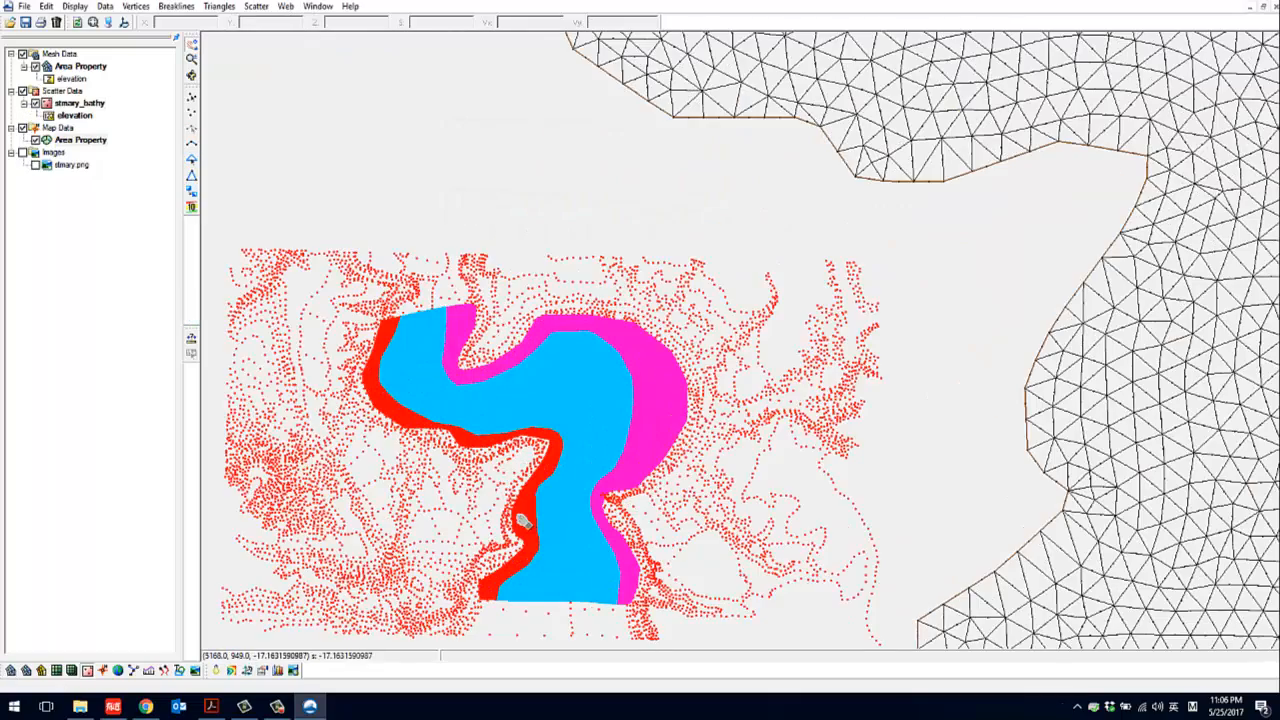
pyautogui.scroll(3, 527, 521)
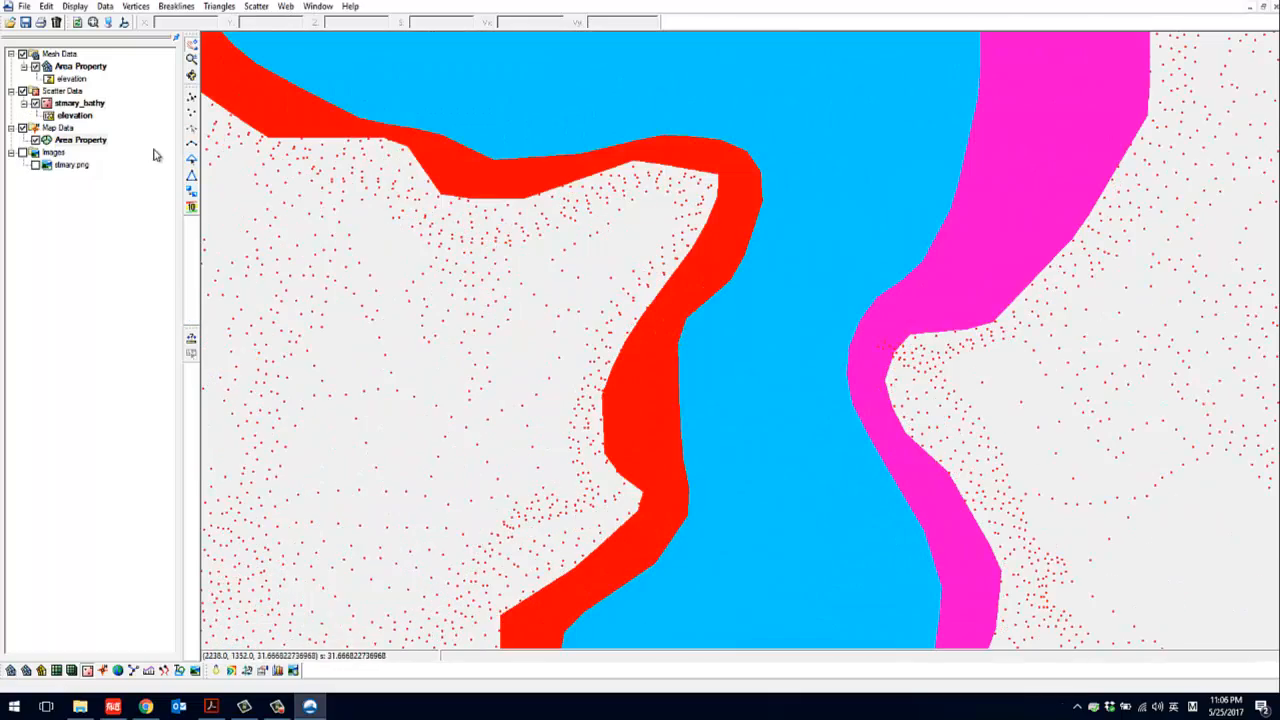
pyautogui.click(62, 91)
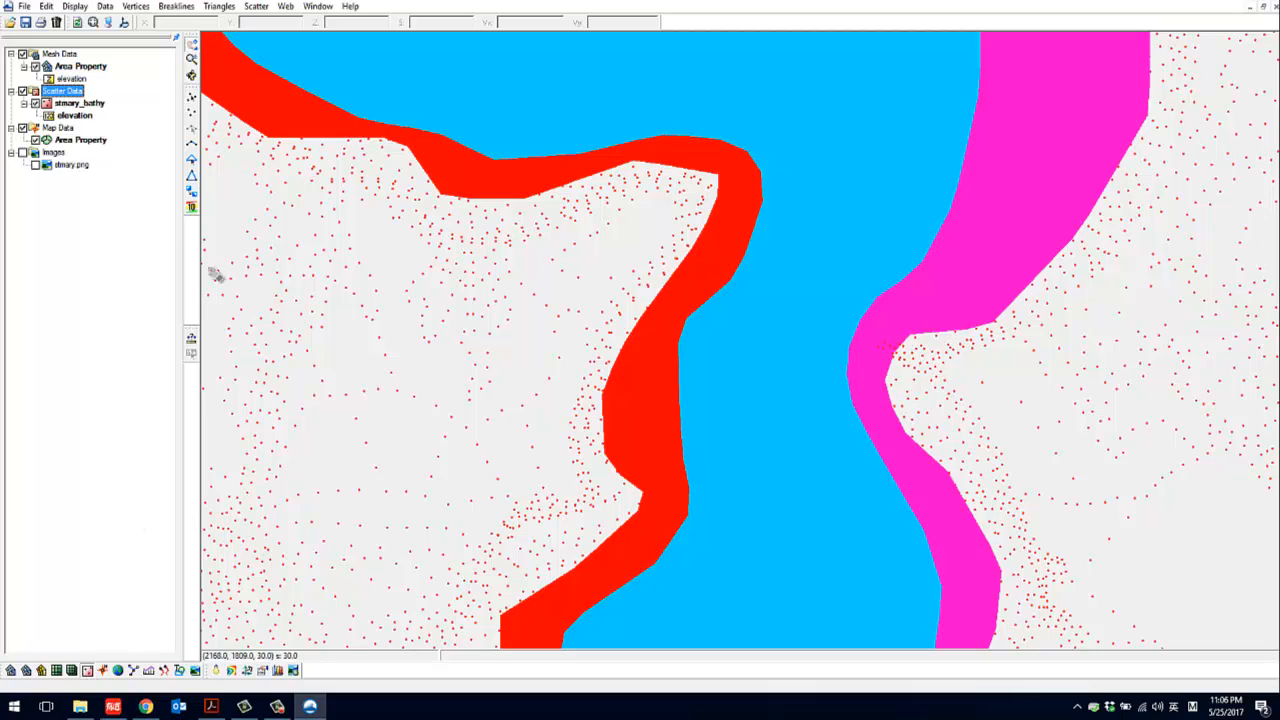
pyautogui.click(192, 158)
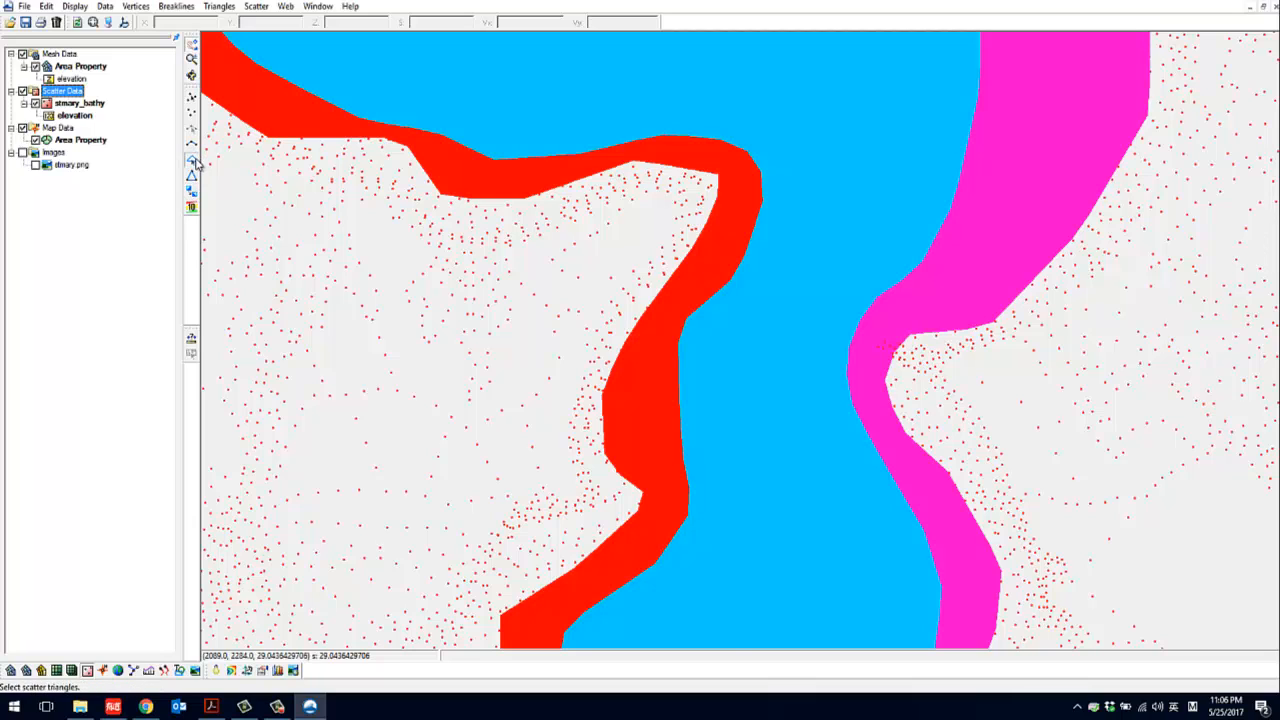
pyautogui.click(290, 240)
pyautogui.click(289, 277)
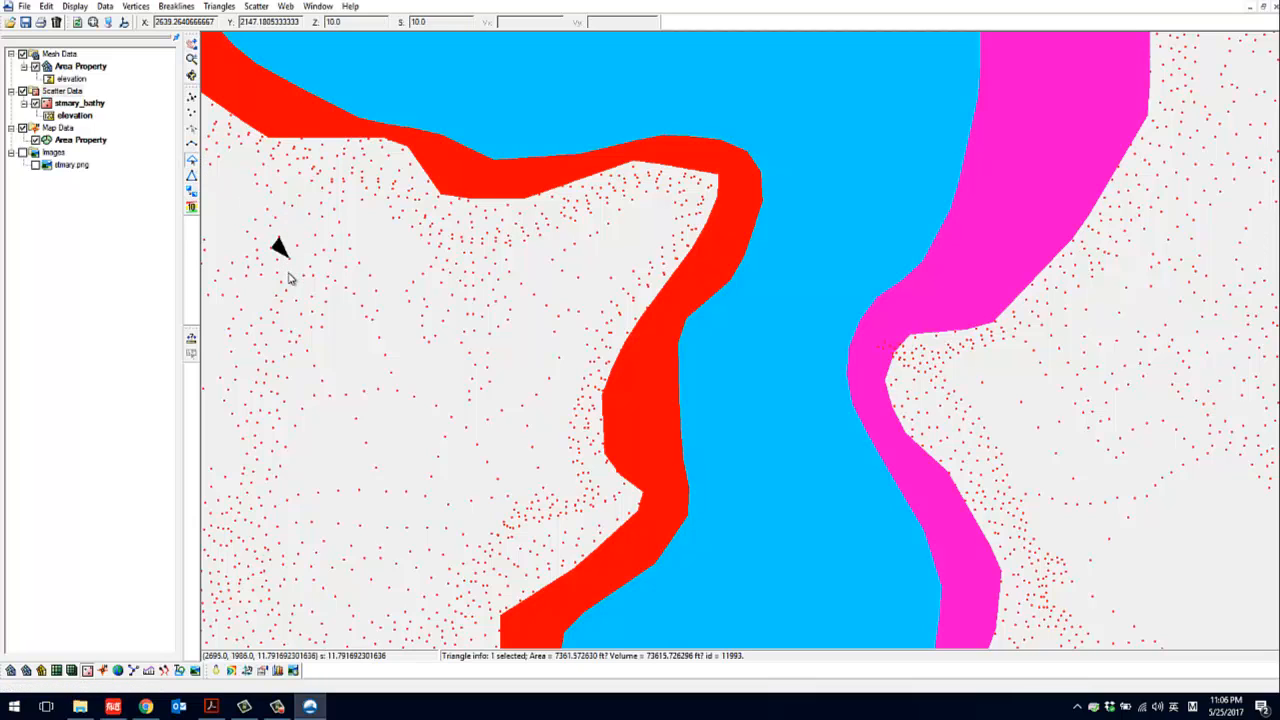
pyautogui.click(300, 294)
pyautogui.click(320, 346)
pyautogui.click(346, 390)
pyautogui.click(358, 412)
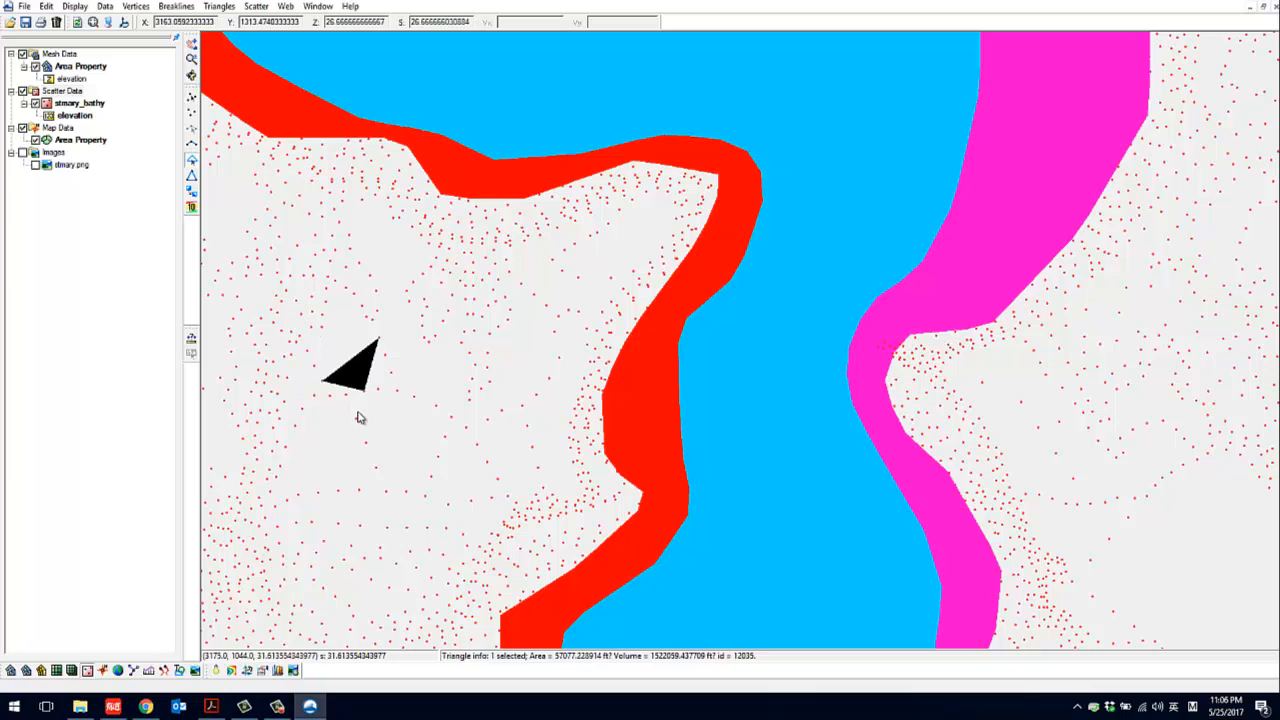
pyautogui.click(337, 443)
pyautogui.click(309, 457)
pyautogui.click(292, 487)
pyautogui.click(300, 479)
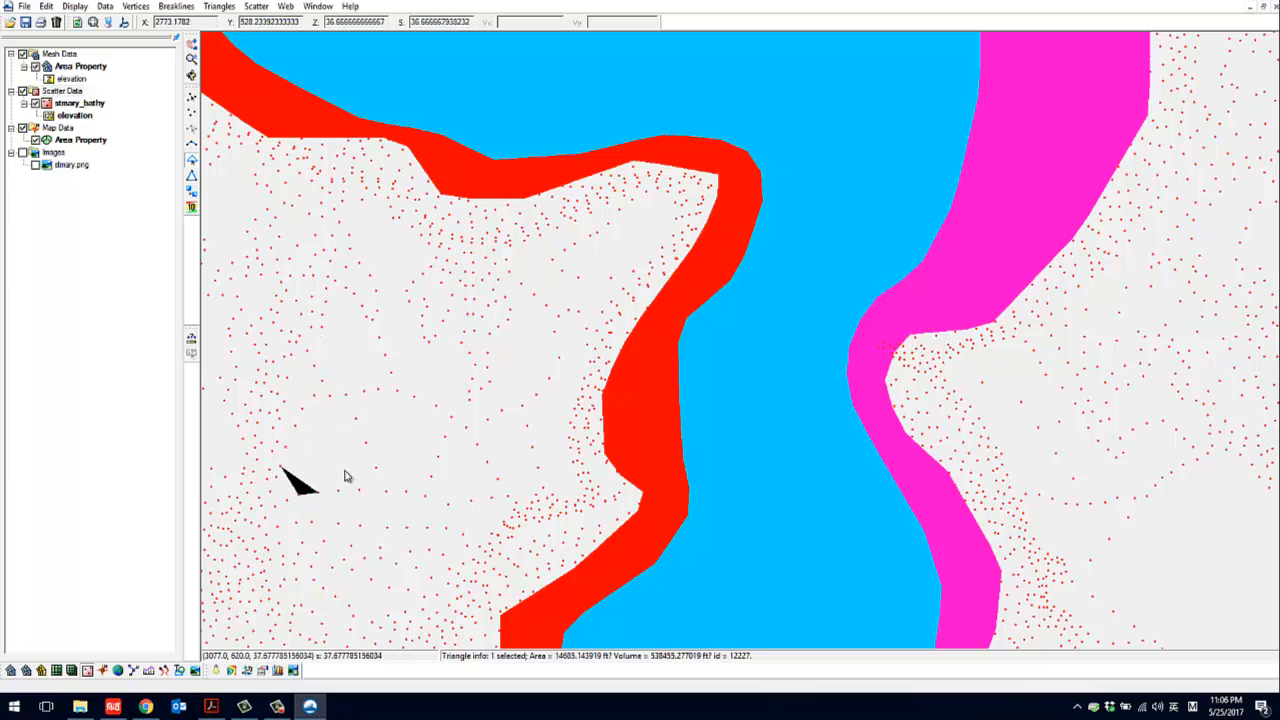
pyautogui.click(346, 468)
pyautogui.click(336, 430)
# Compare the position and size of the 2D mesh with the map polygons and the bathymetry scatter points
pyautogui.scroll(-4, 494, 451)
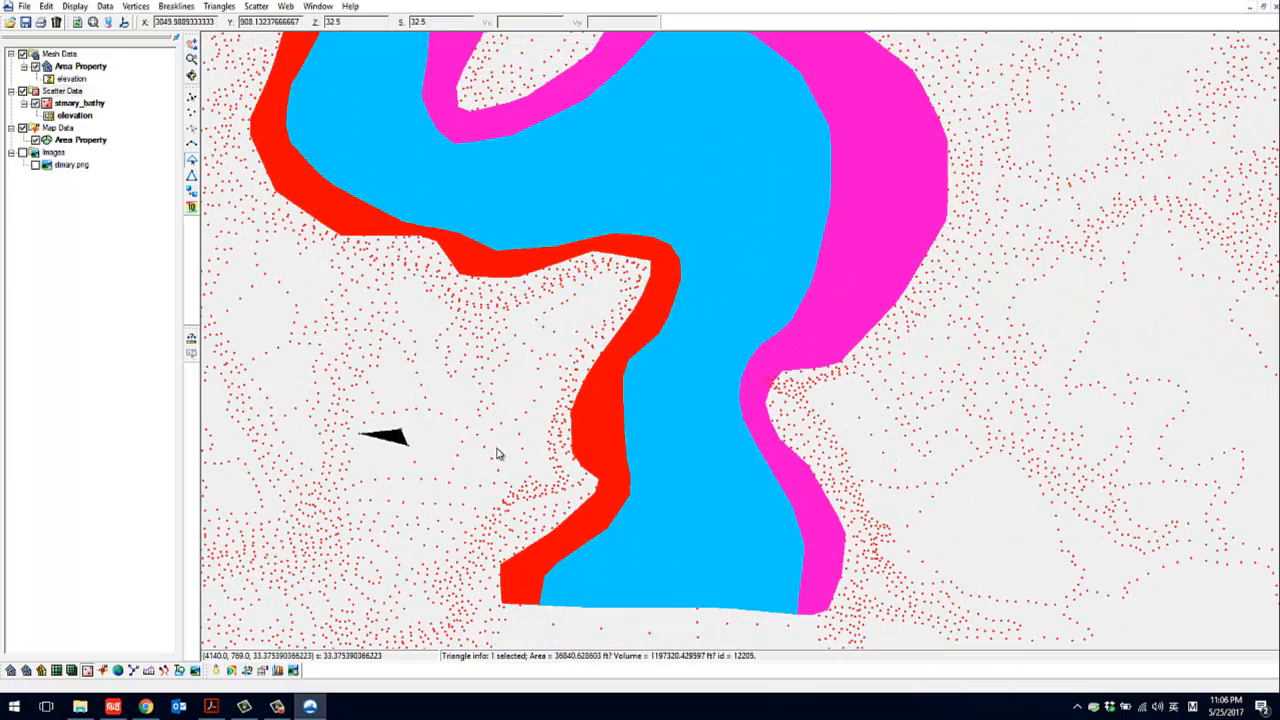
pyautogui.scroll(-3, 388, 474)
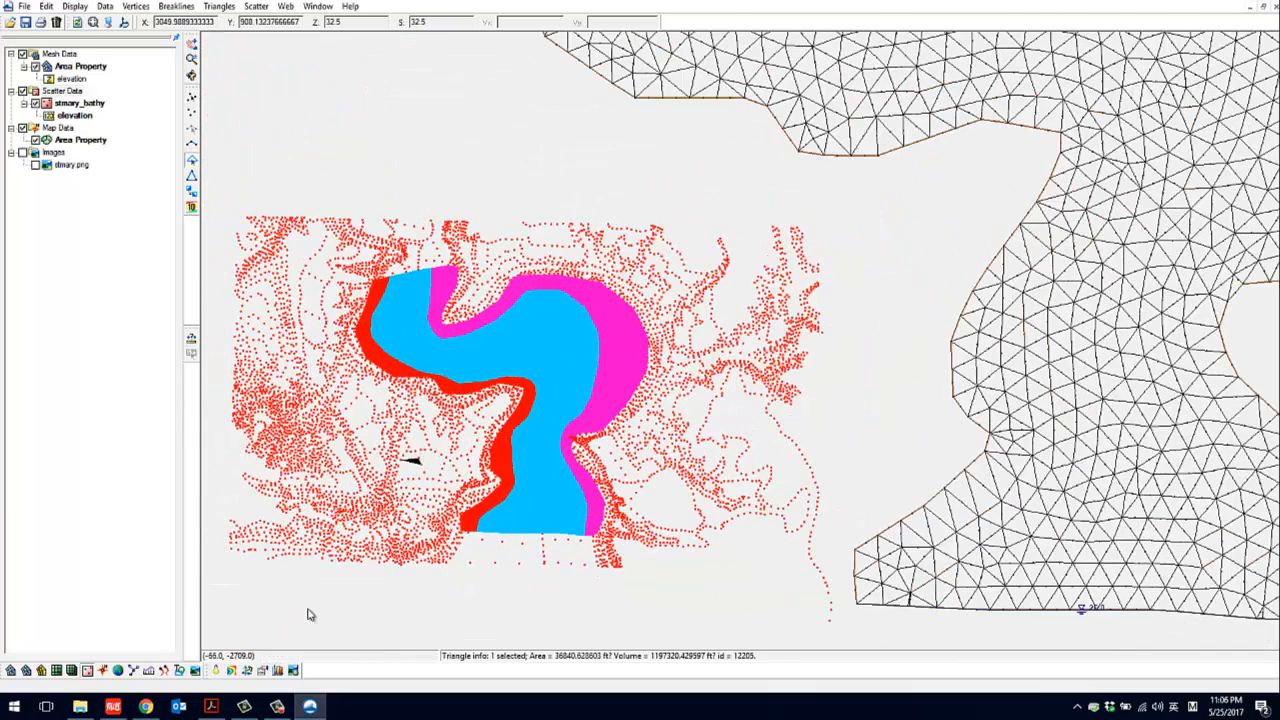
pyautogui.scroll(-2, 518, 364)
pyautogui.scroll(3, 836, 275)
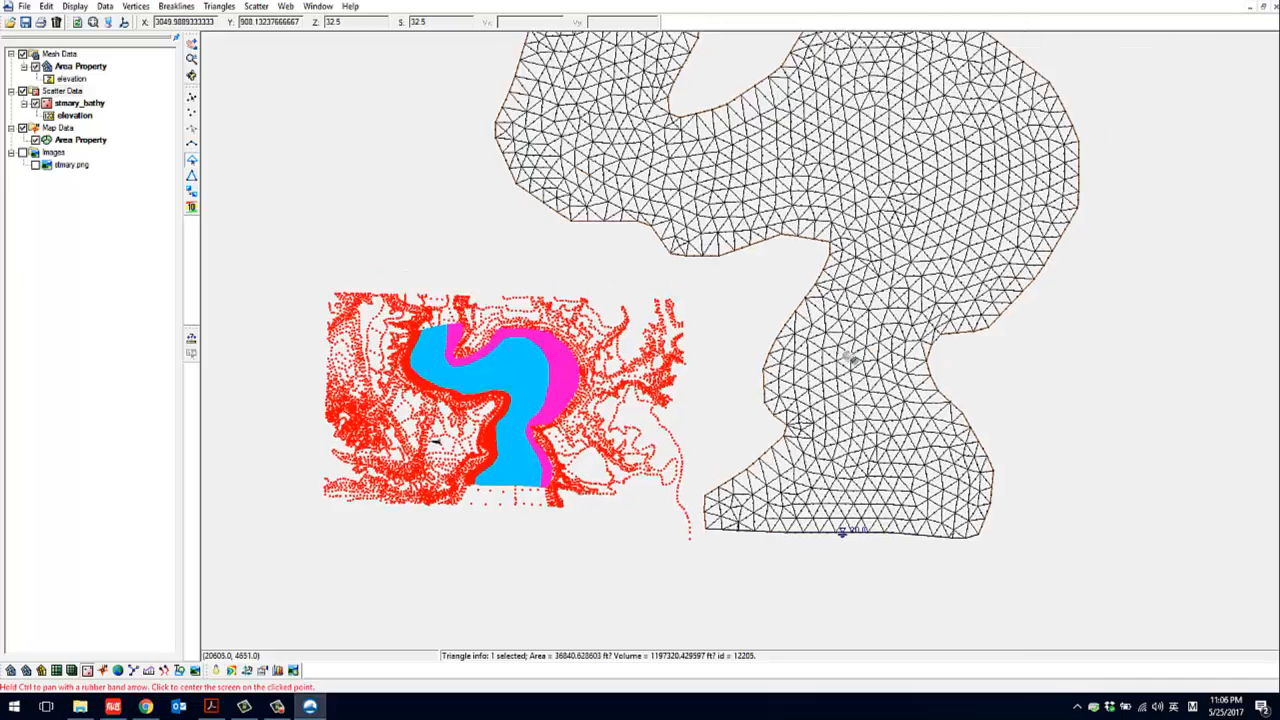
pyautogui.scroll(2, 734, 436)
pyautogui.scroll(-6, 716, 448)
pyautogui.scroll(2, 714, 446)
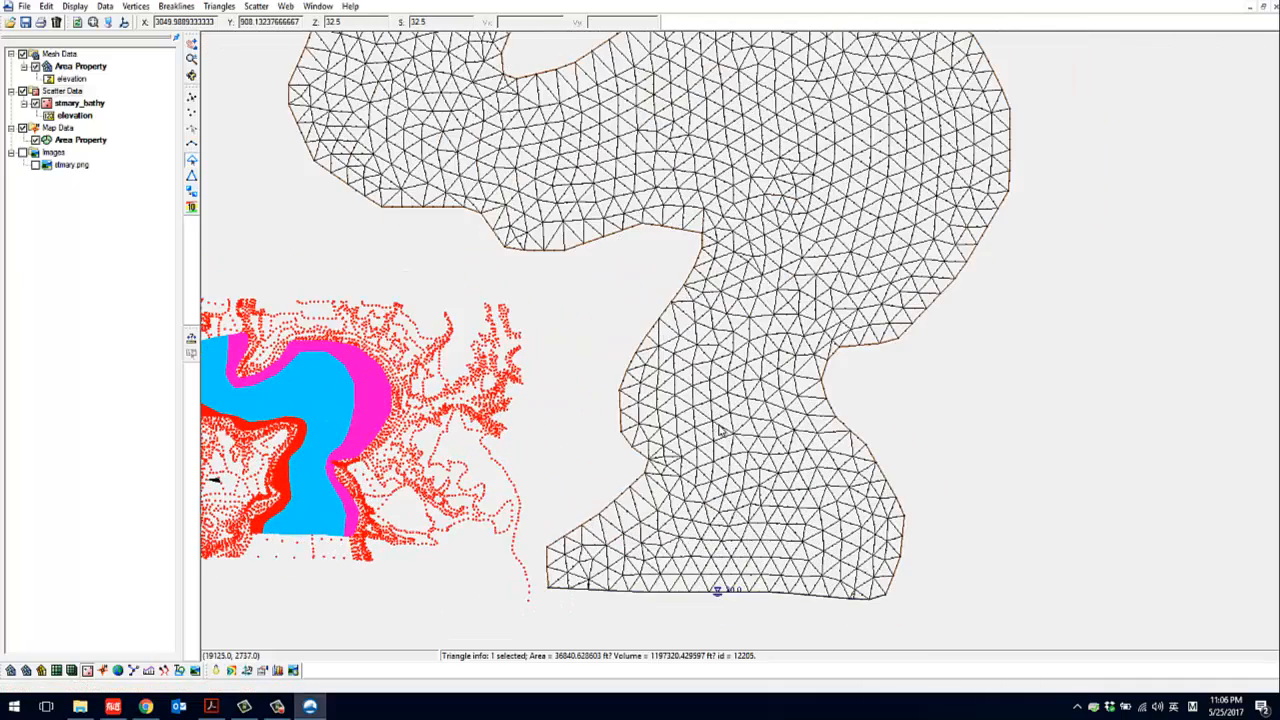